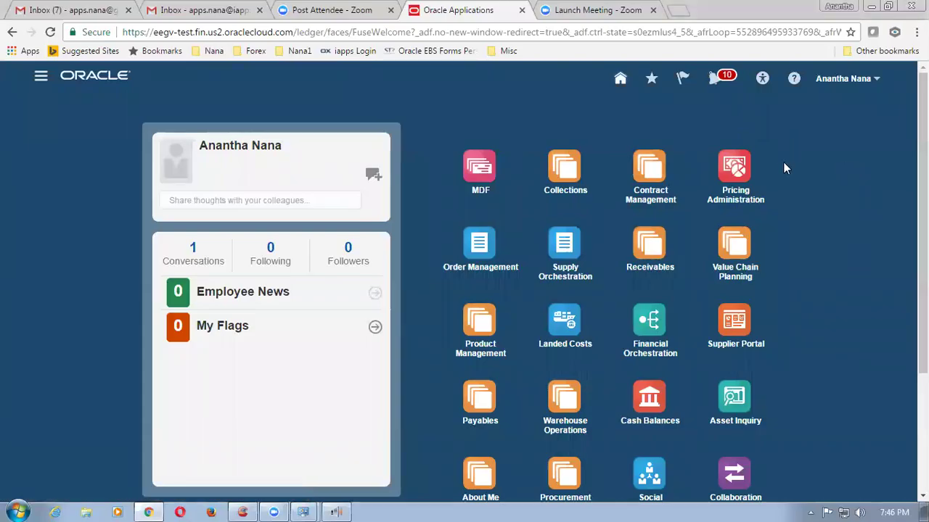
- Create a new order in Order Management for the customer TEST_CUSTOMER2
click(477, 248)
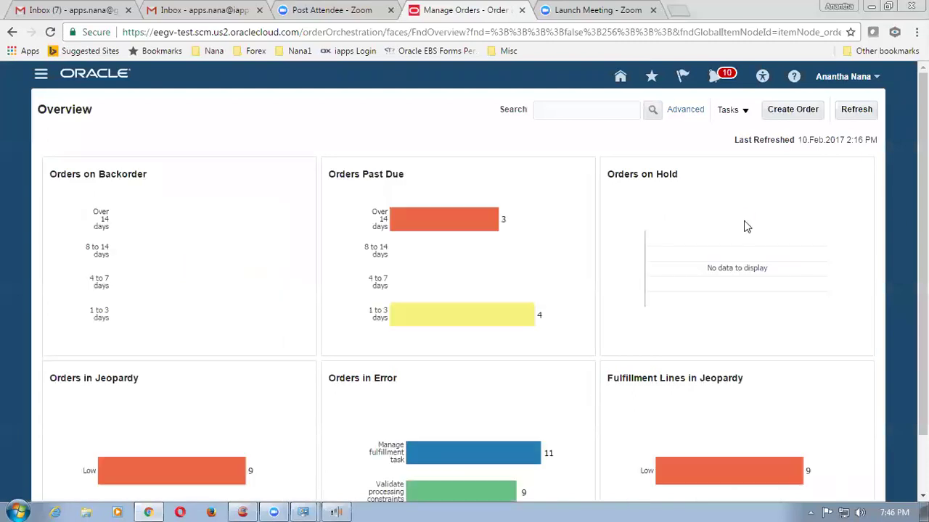
click(791, 112)
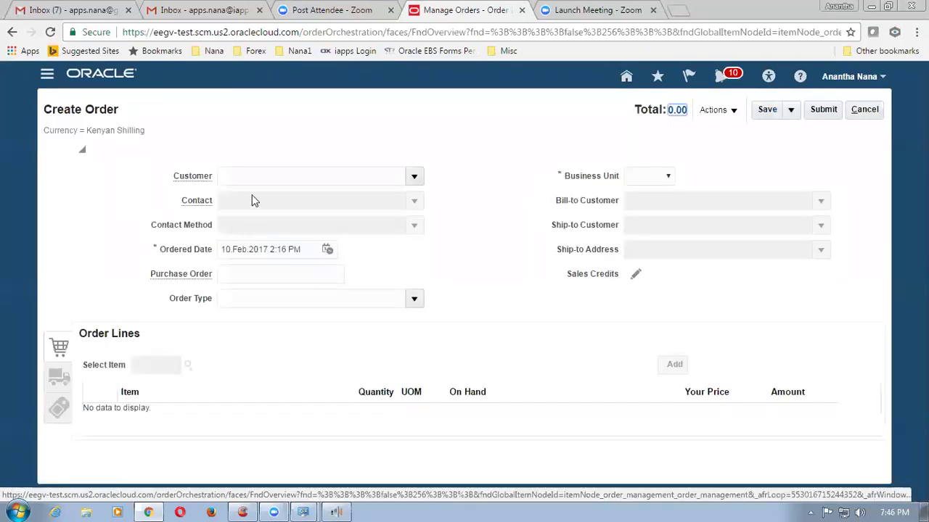
click(269, 176)
text(tes)
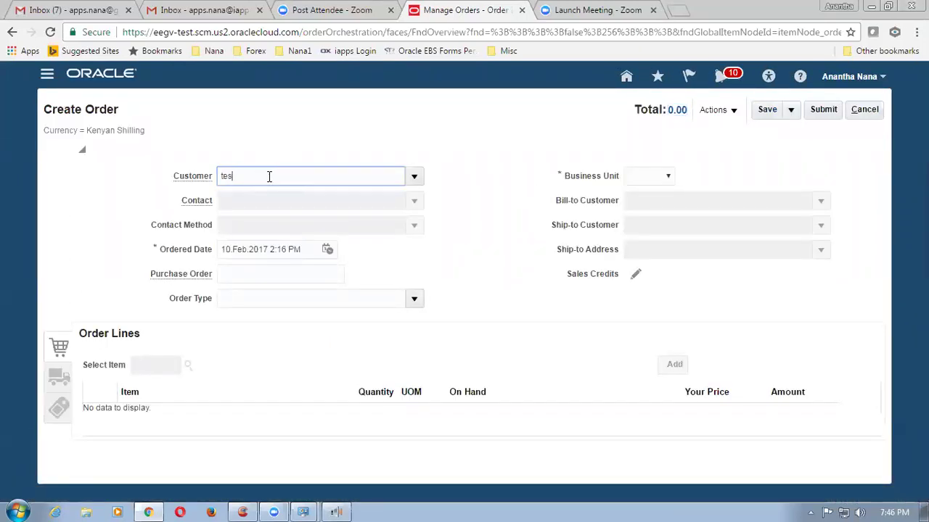
text(t)
text(_c)
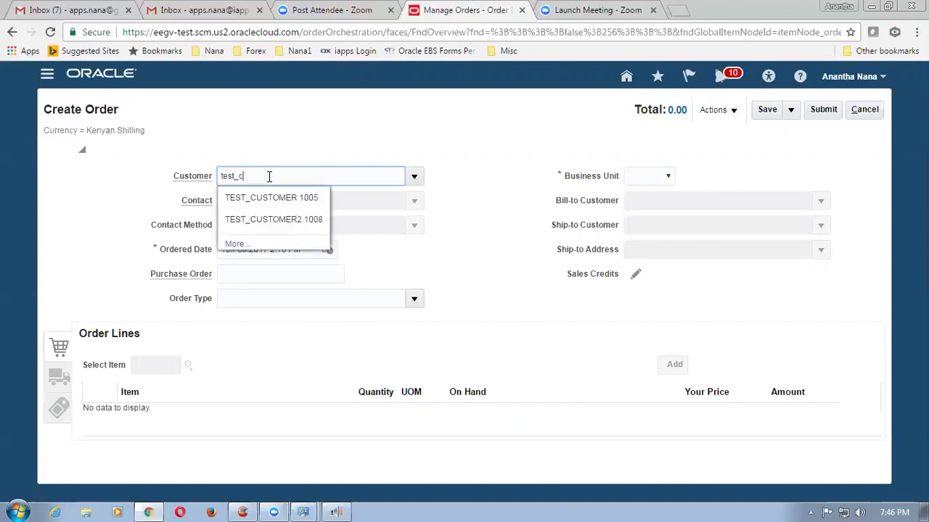
text(ustomer2)
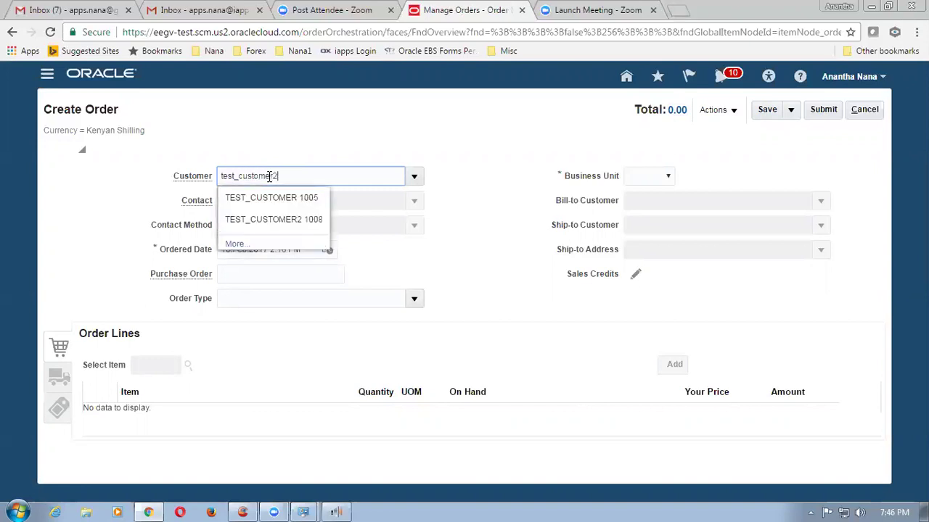
key(Tab)
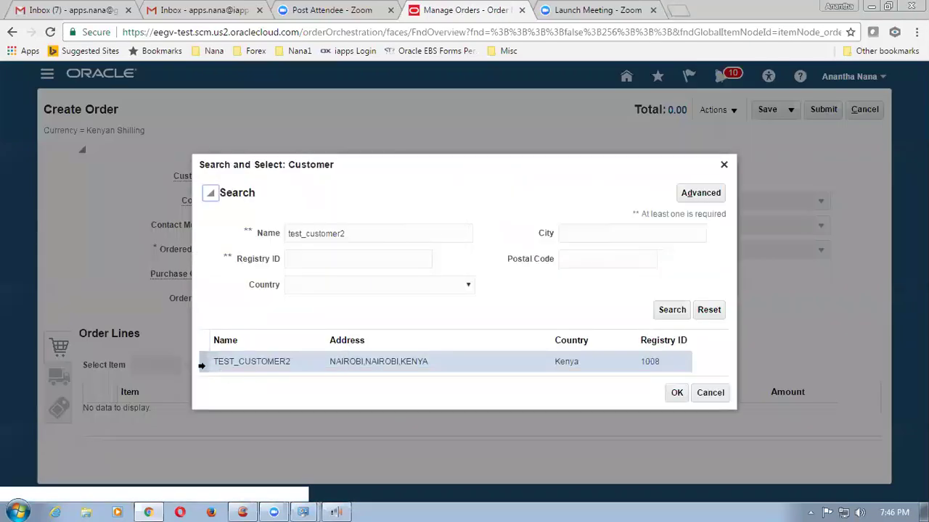
click(677, 394)
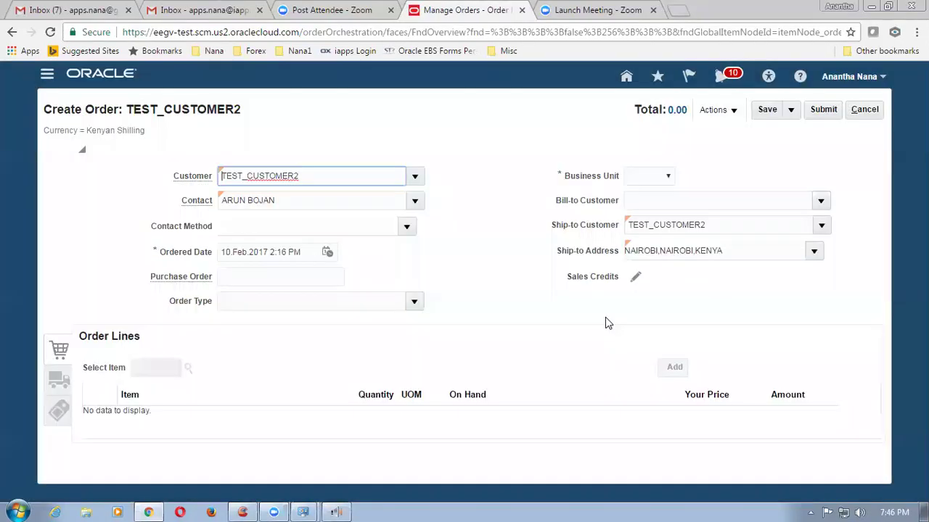
- Set the order's business unit to myGas_1, bill-to customer to TEST_CUSTOMER2 and order type to Sales order
click(650, 182)
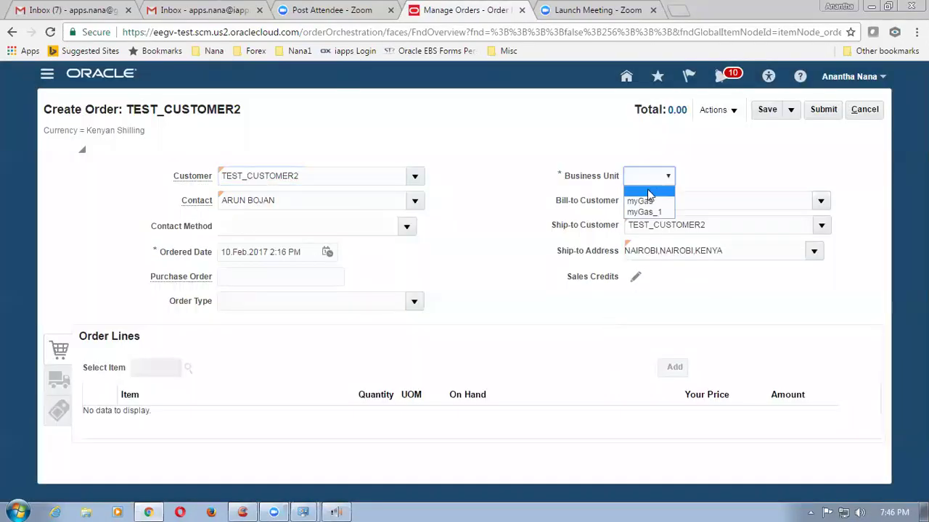
click(648, 212)
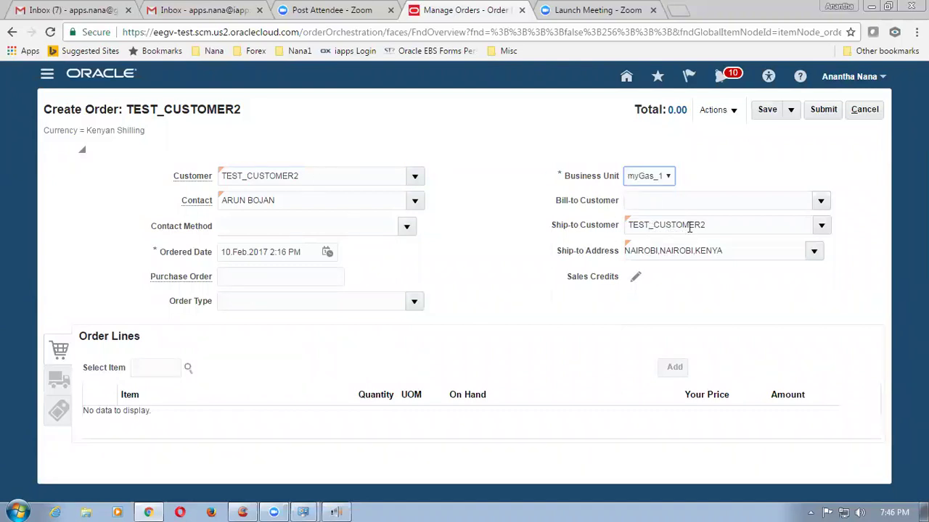
click(821, 201)
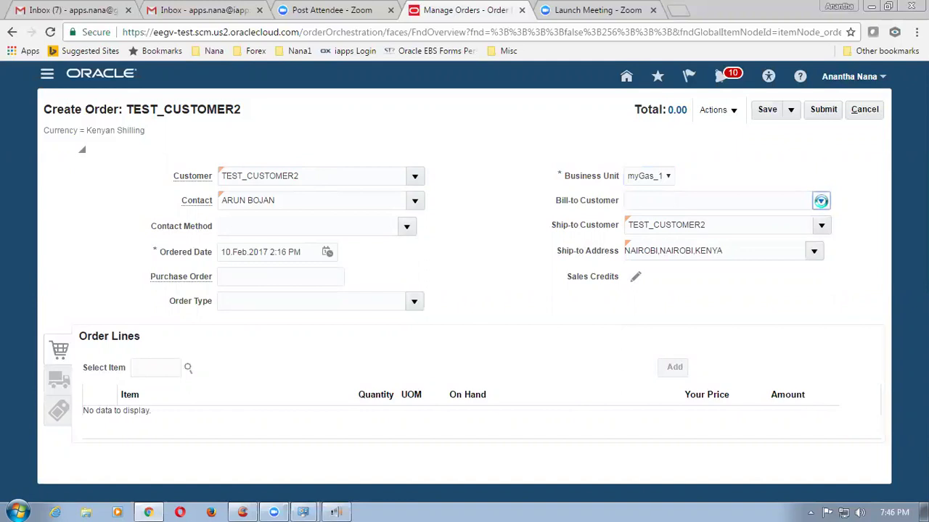
click(753, 224)
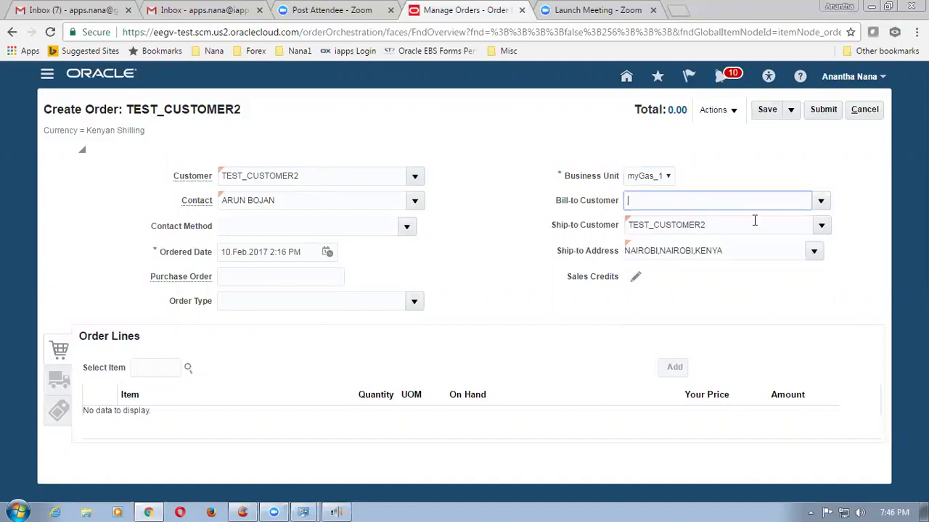
click(414, 301)
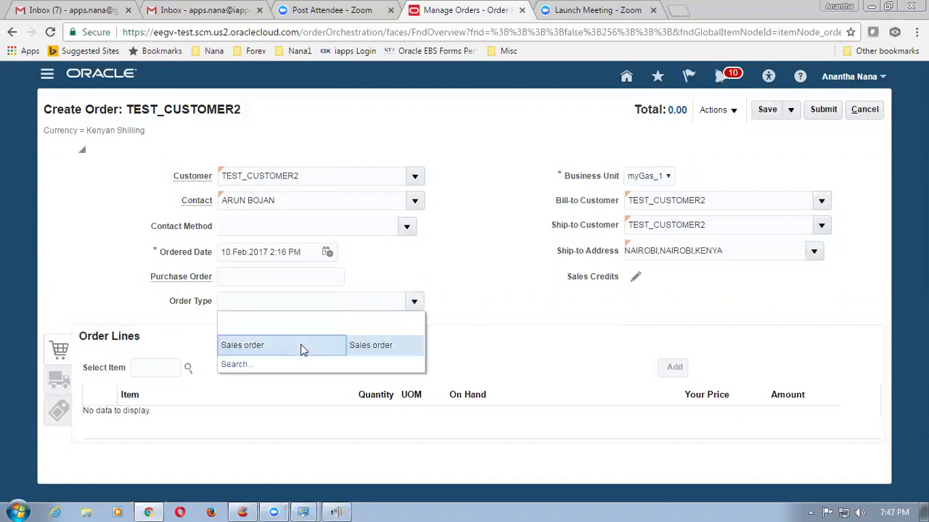
click(302, 348)
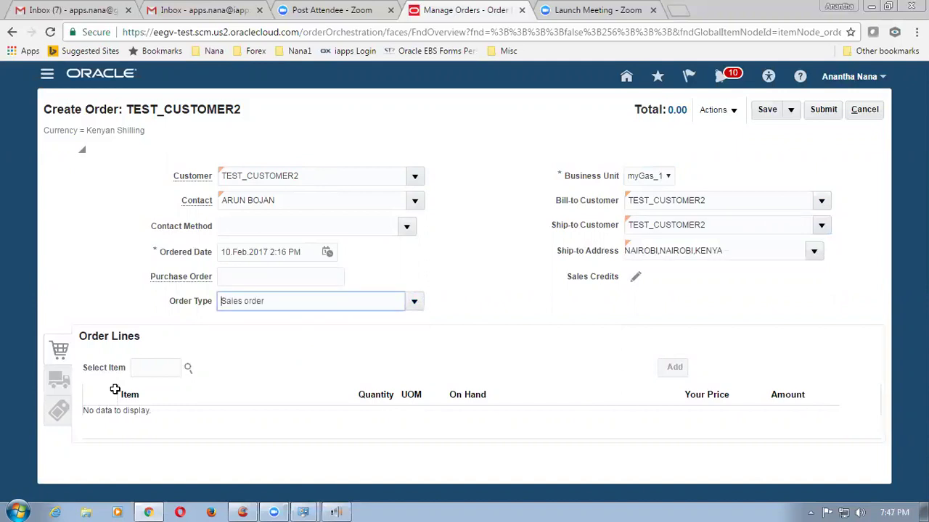
- Search for "lpg" items and select LPG Gas Bulk for the order line
click(148, 372)
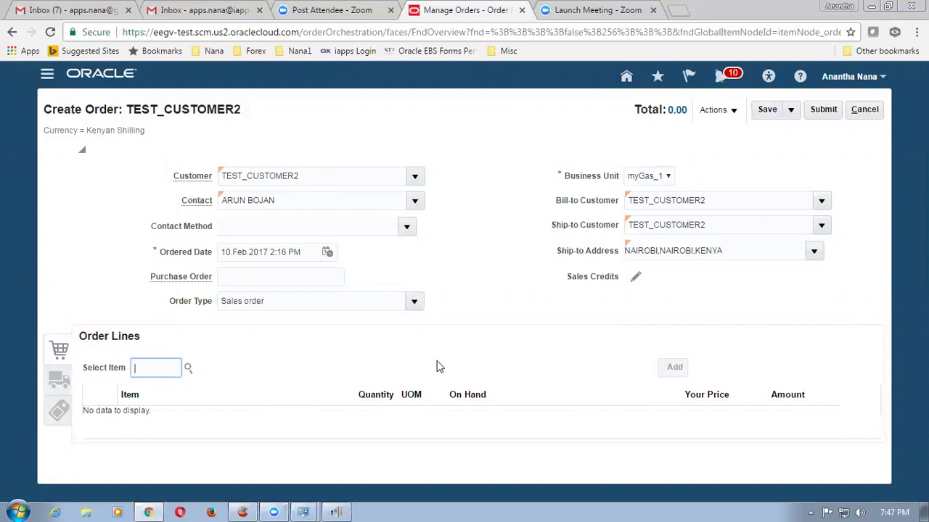
text(lpg)
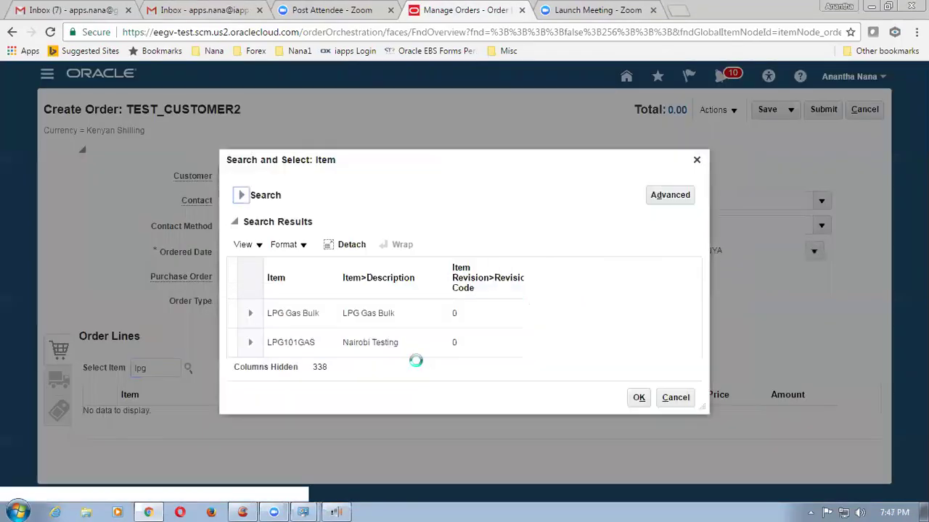
click(251, 312)
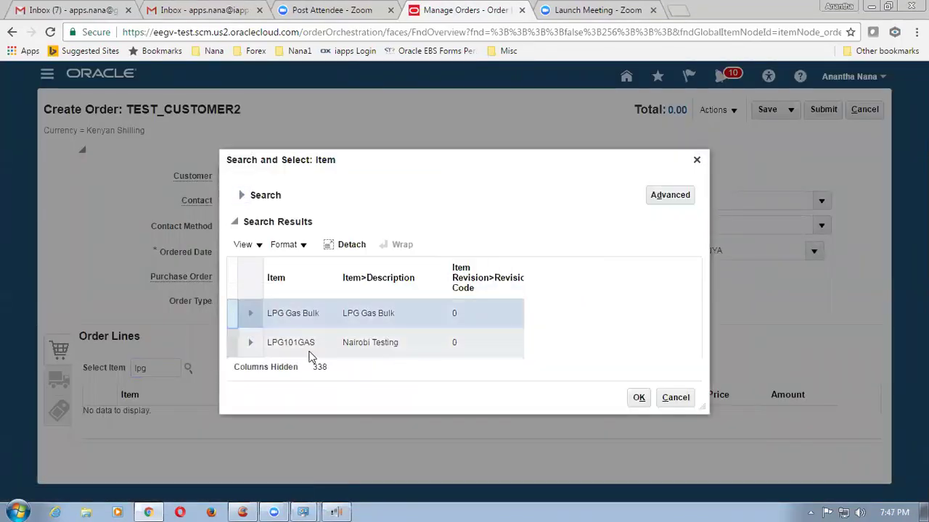
click(640, 399)
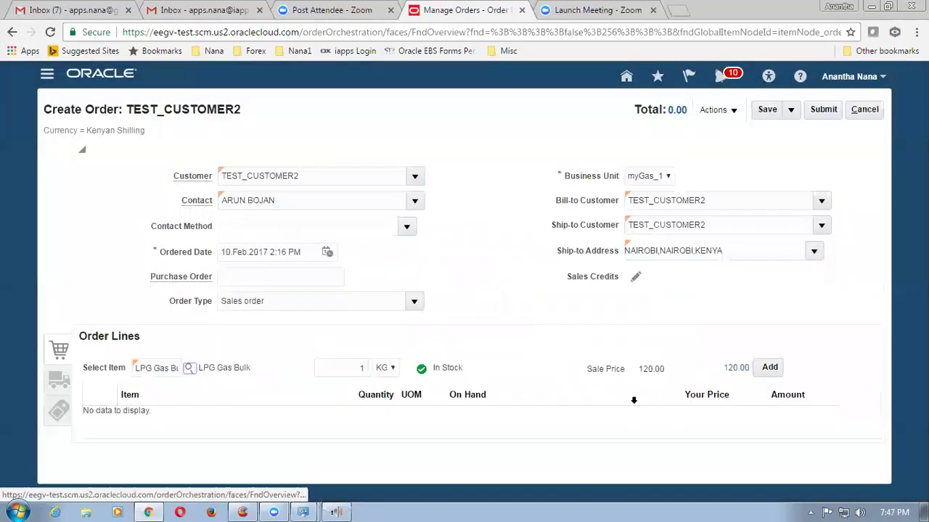
- Try a quantity of 50 KG for the selected LPG Gas Bulk item
click(353, 368)
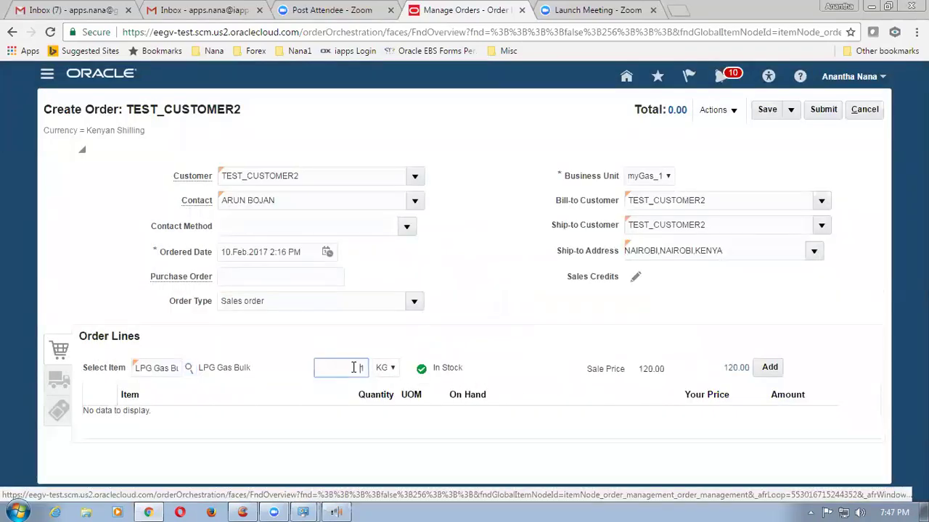
text(5)
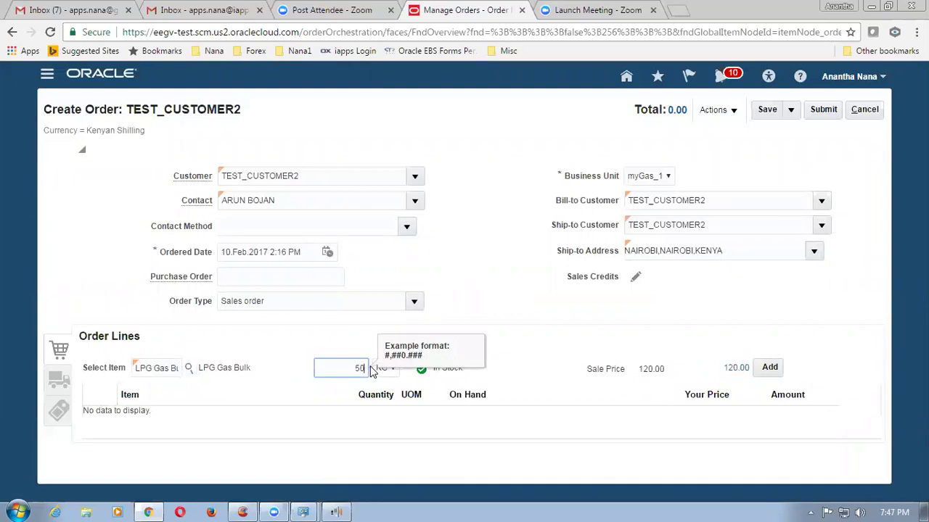
text(0)
key(Tab)
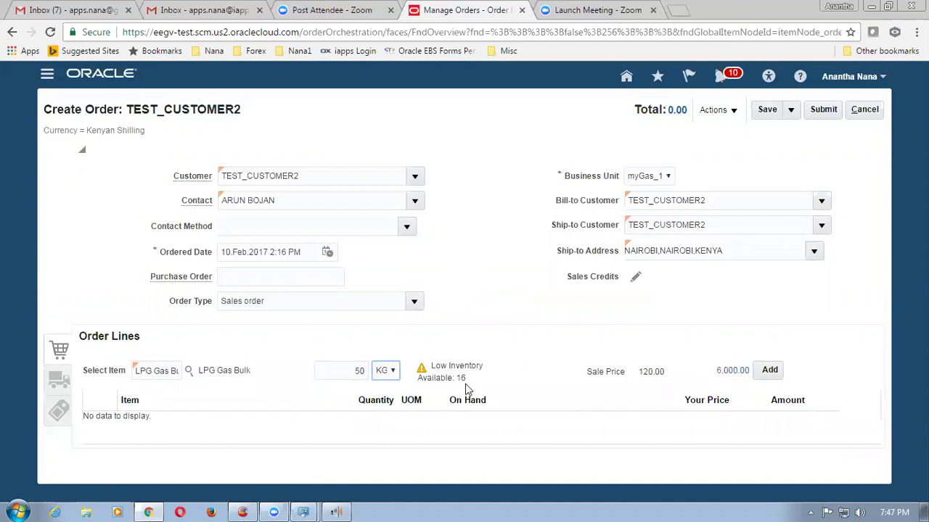
- Set the LPG Gas Bulk quantity to 15 KG and add the item to the order lines
double_click(356, 371)
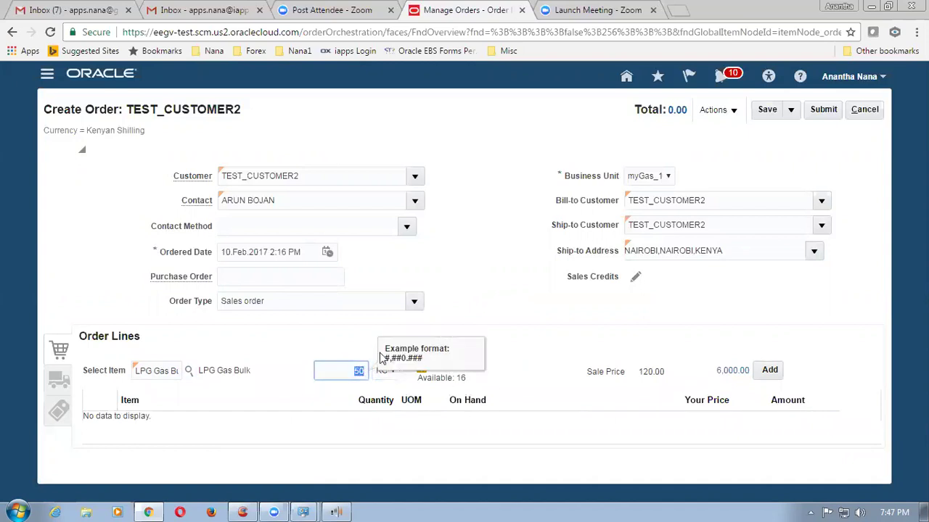
text(1)
key(Tab)
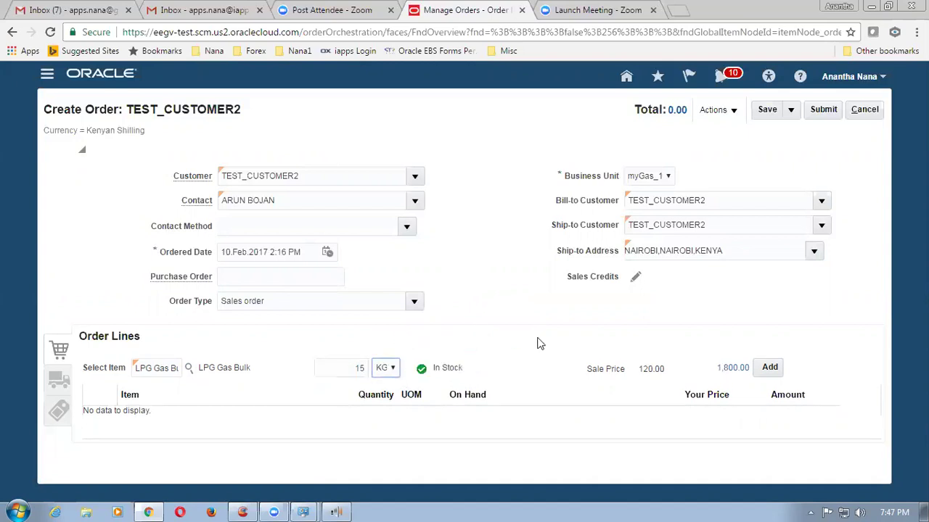
click(769, 370)
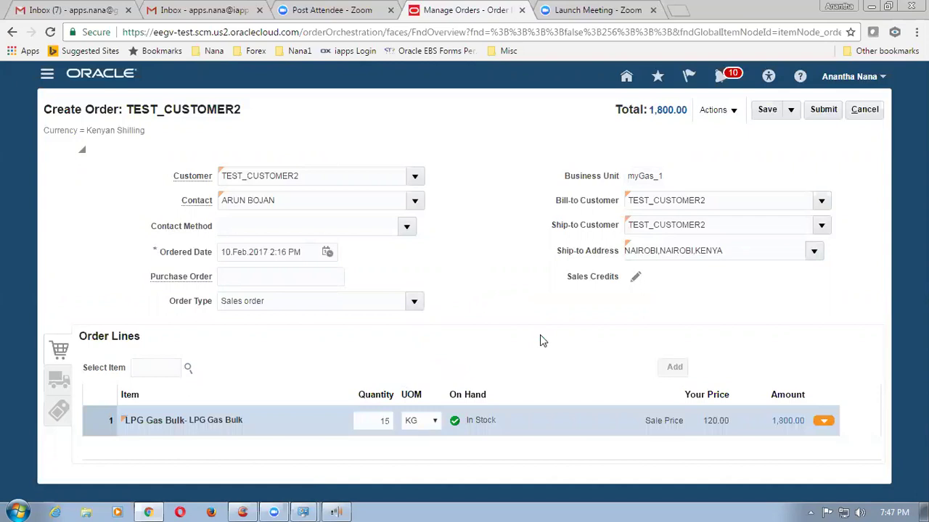
- Save the TEST_CUSTOMER2 order as a draft and submit it for processing
click(766, 109)
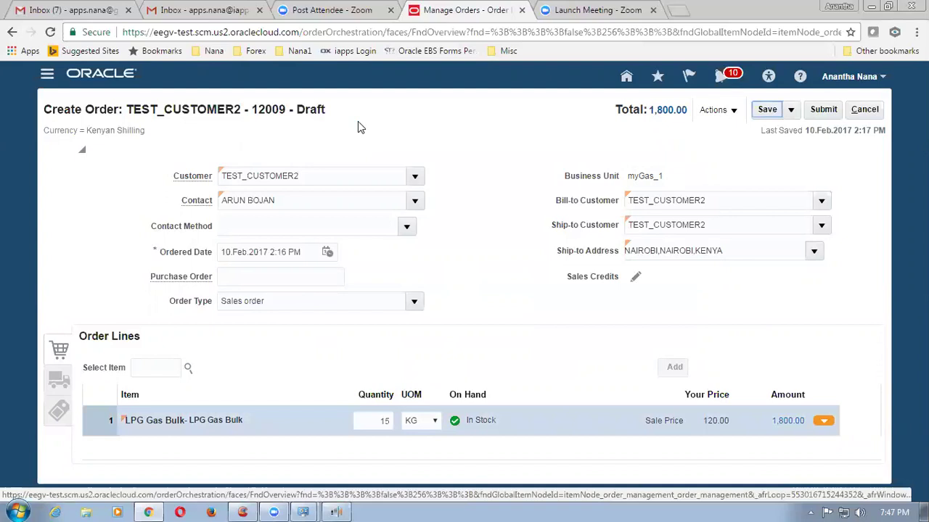
click(824, 110)
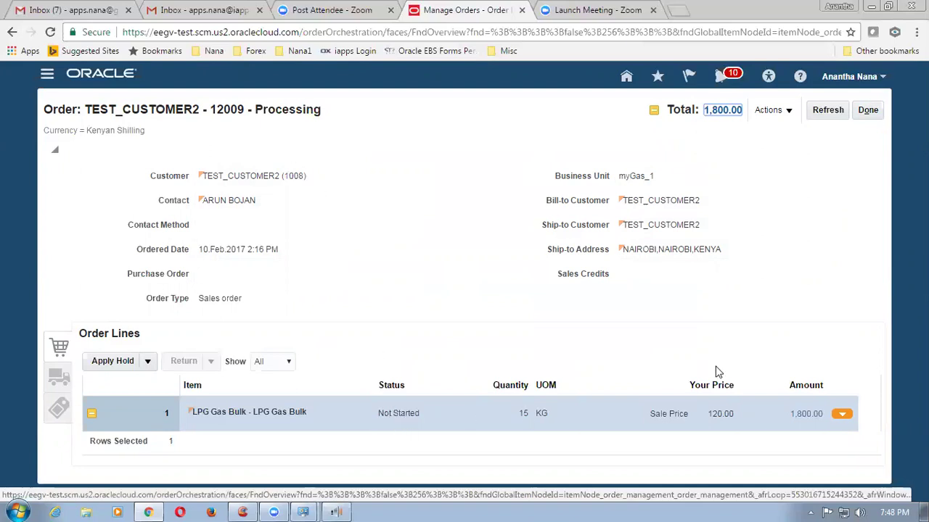
- Switch the submitted order to the fulfillment view and open the orchestration process of fulfillment line 1-1
click(774, 116)
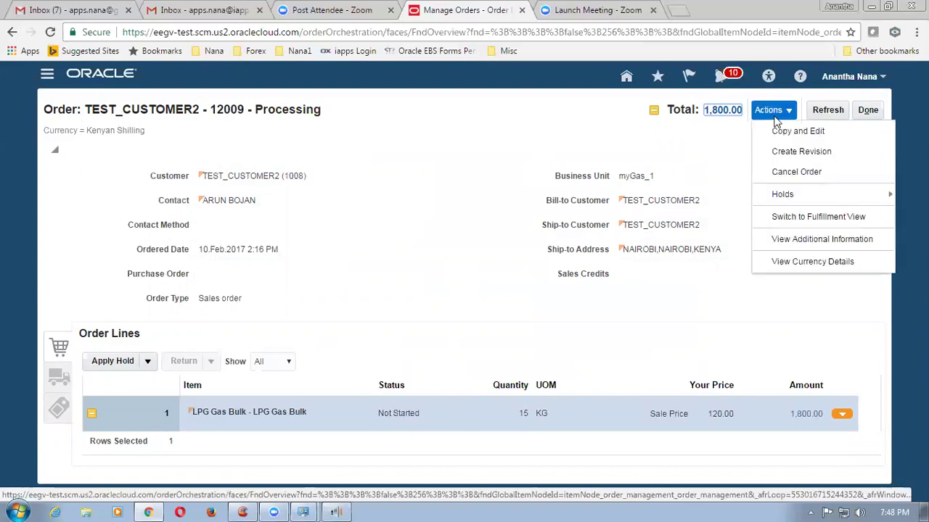
click(795, 217)
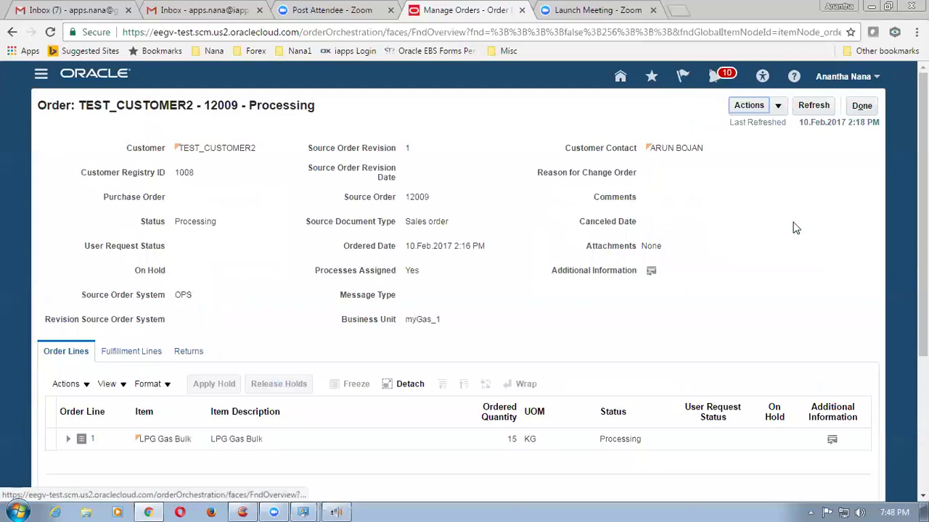
click(136, 357)
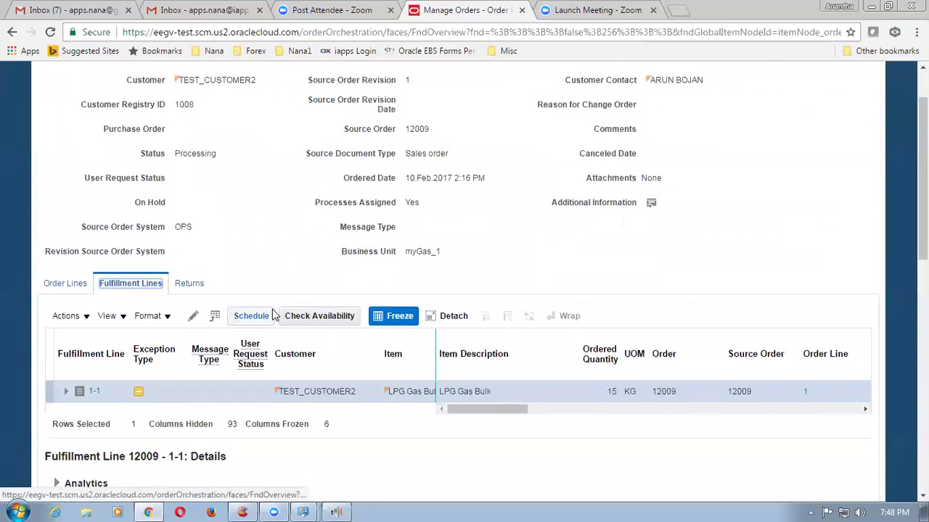
scroll(272, 310, down, 4)
scroll(272, 307, down, 4)
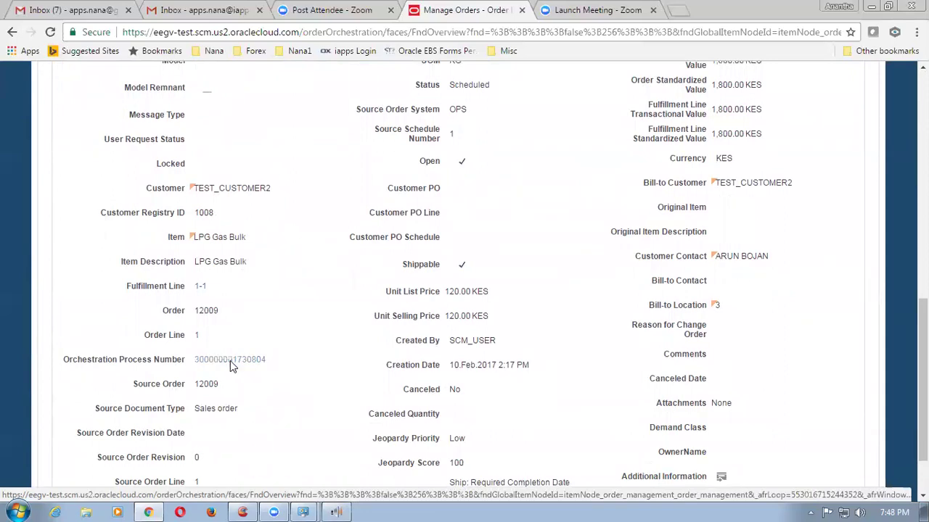
click(230, 360)
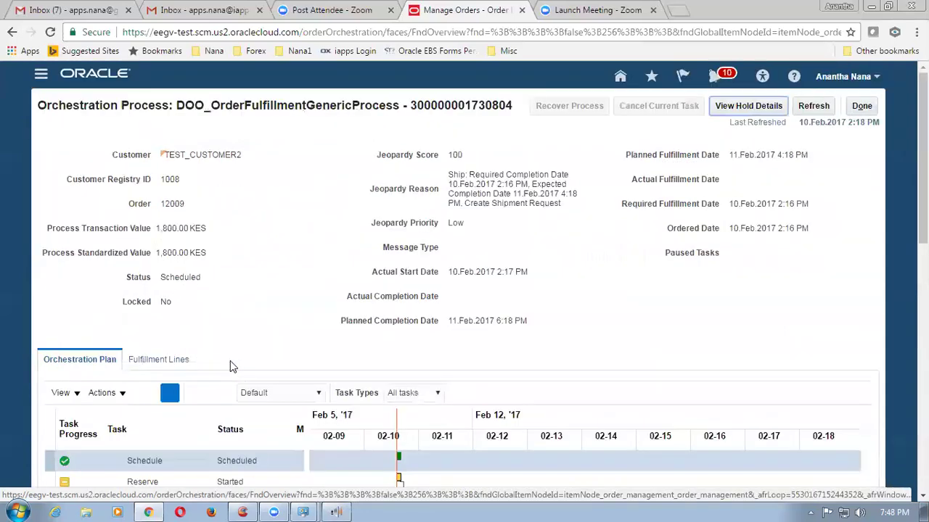
- Refresh the orchestration process and check the Schedule, Reserve, Ship and Invoice task statuses in the orchestration plan
scroll(230, 360, down, 2)
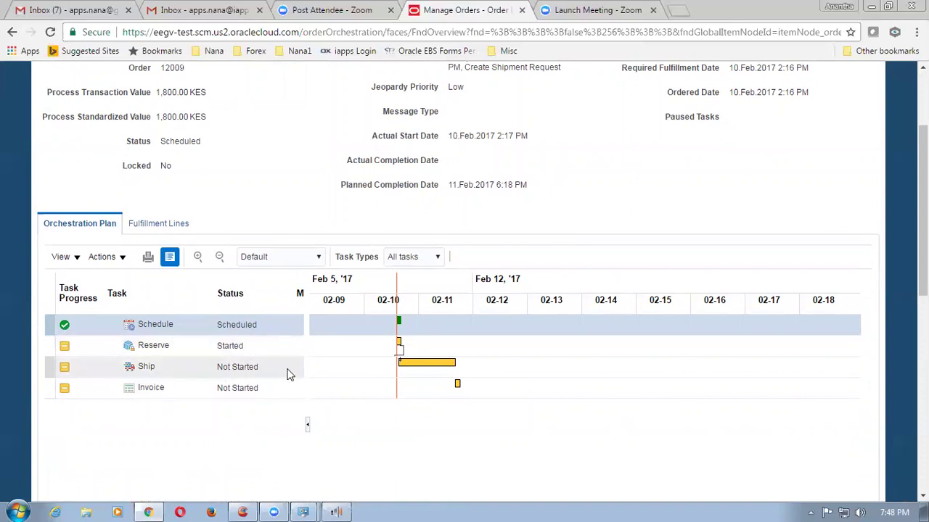
scroll(605, 231, up, 3)
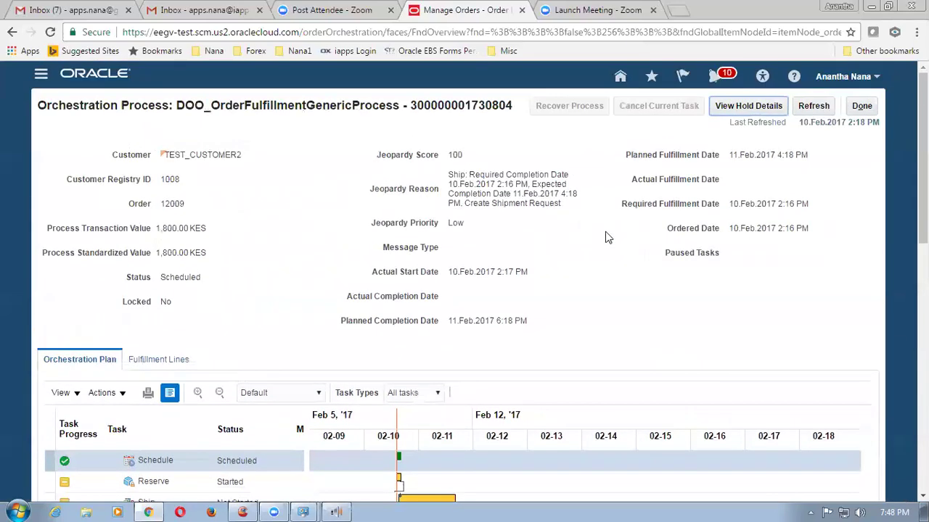
click(817, 107)
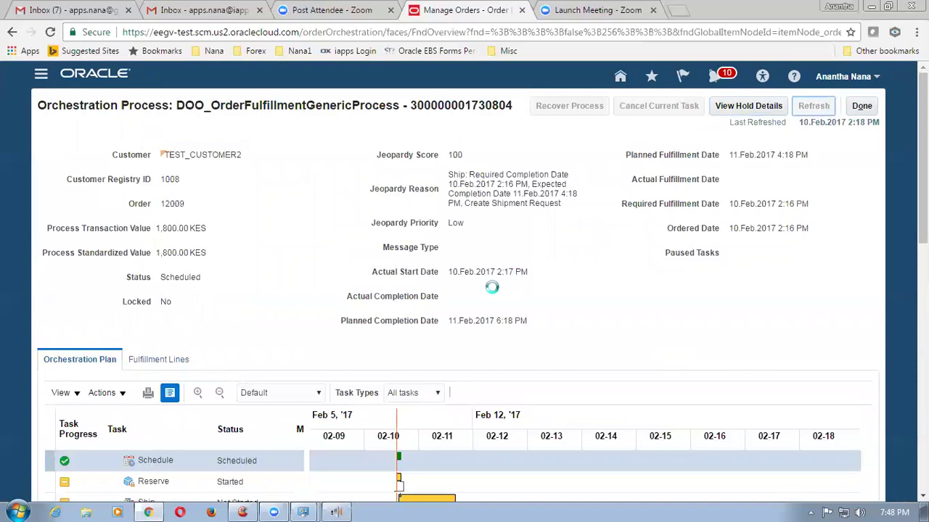
scroll(492, 290, down, 1)
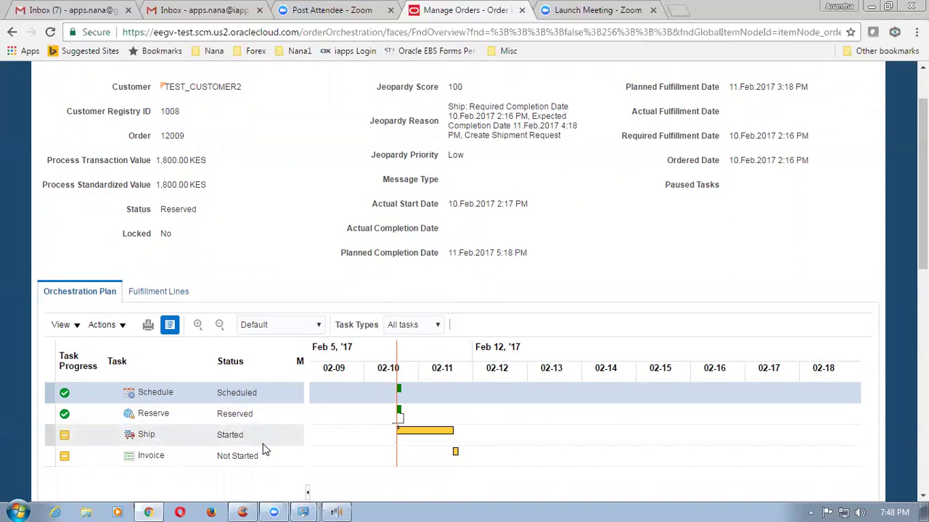
scroll(265, 449, up, 2)
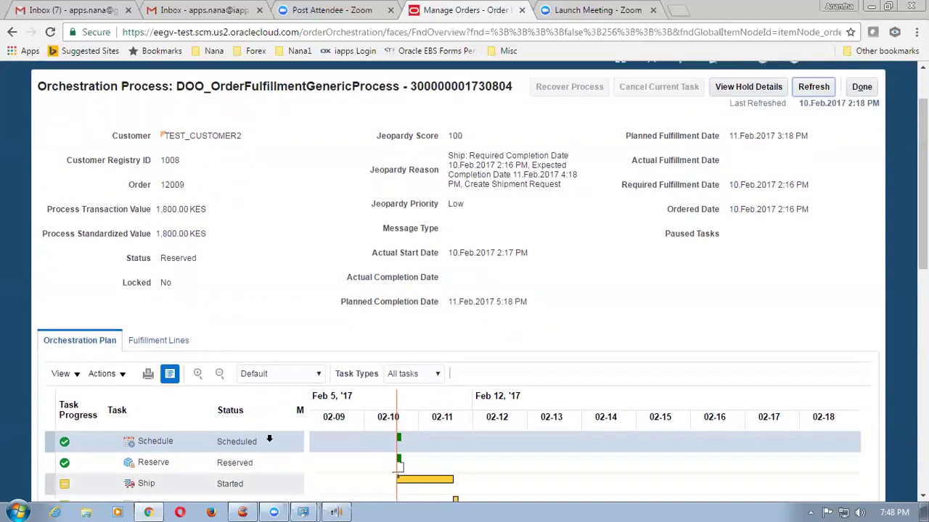
- Refresh the orchestration process again and check the Ship task's updated status in the plan
click(805, 108)
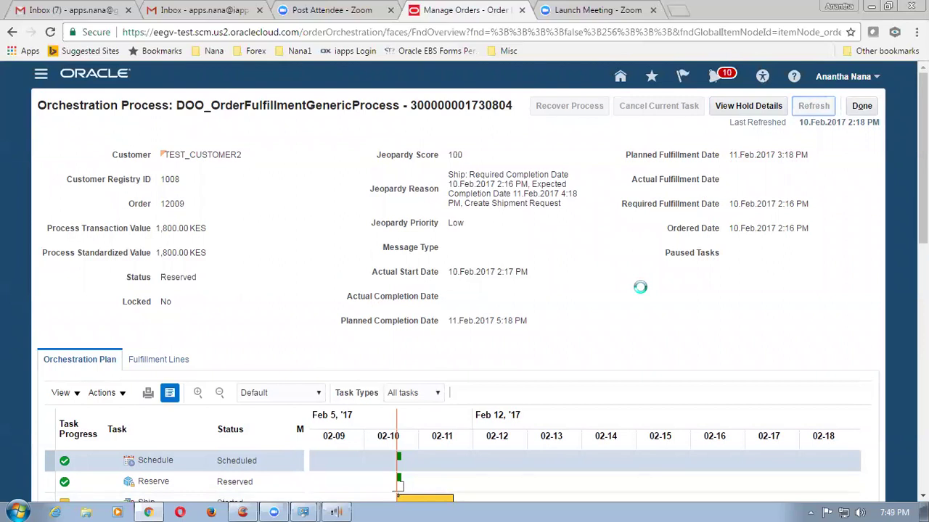
scroll(642, 293, down, 3)
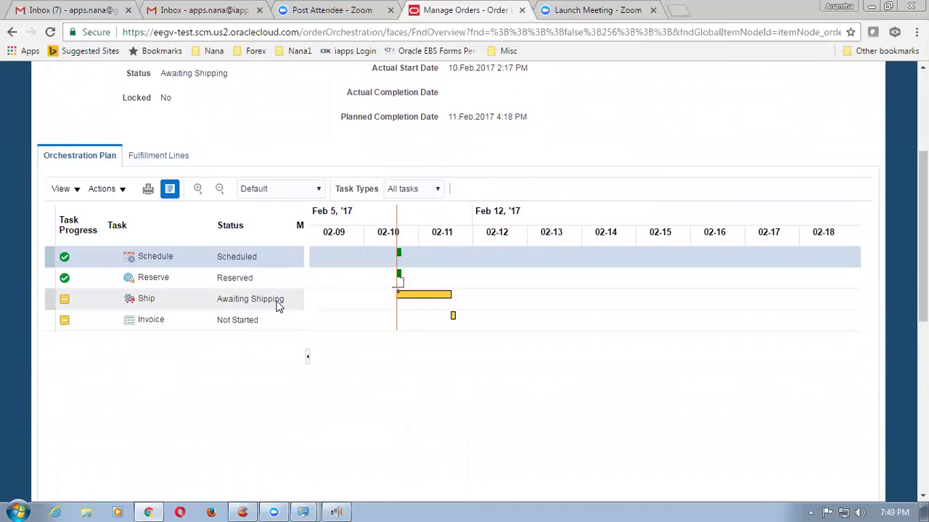
scroll(301, 305, up, 3)
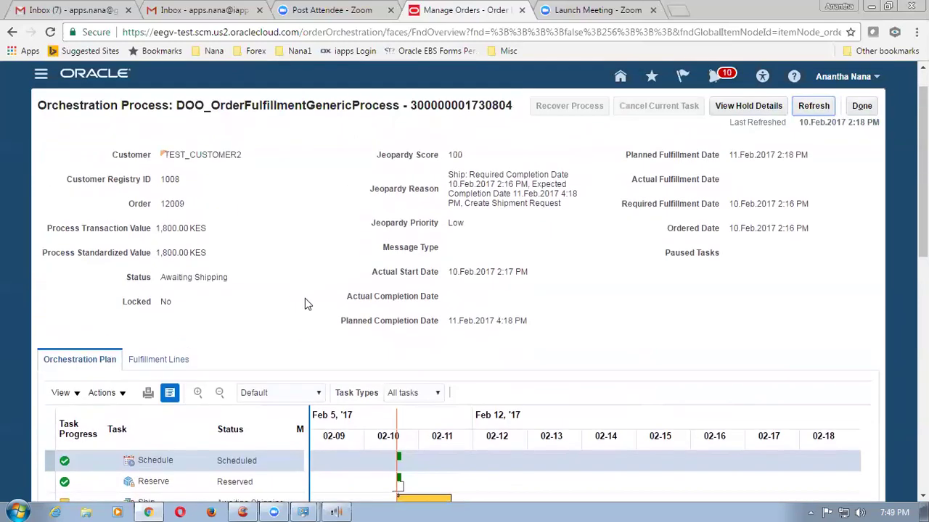
click(324, 31)
click(214, 31)
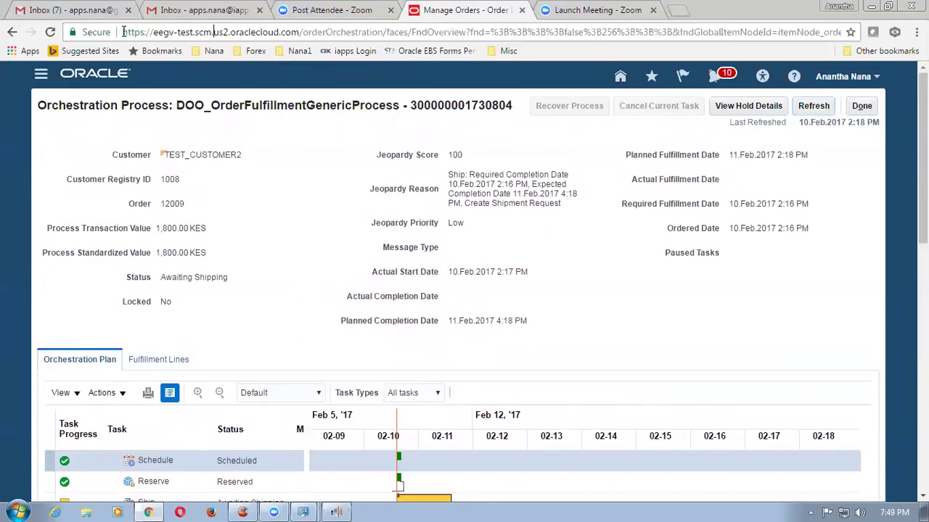
drag(124, 32, 299, 37)
key(ctrl+c)
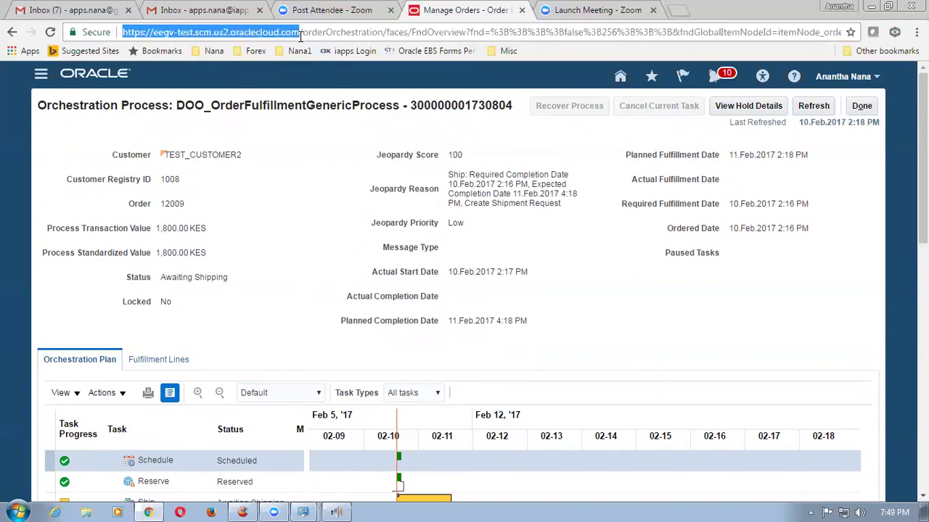
key(ctrl+t)
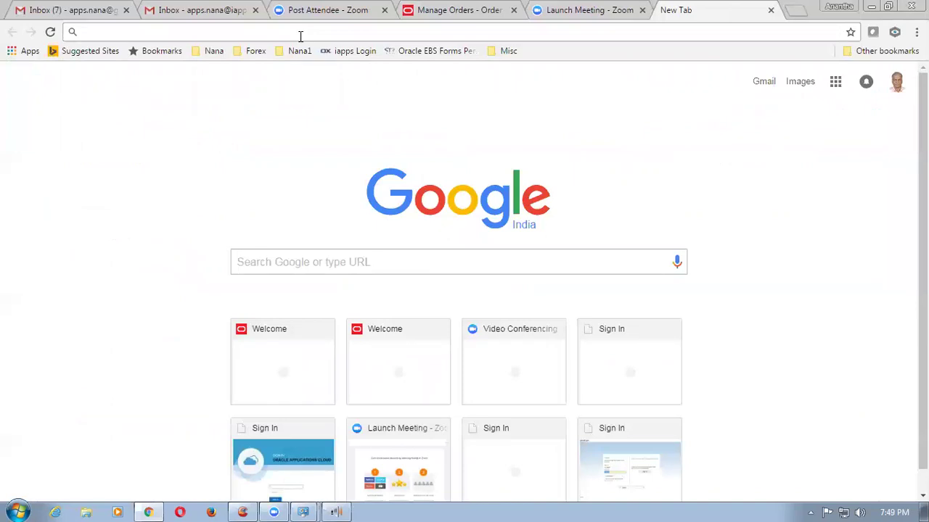
key(ctrl+v)
key(Return)
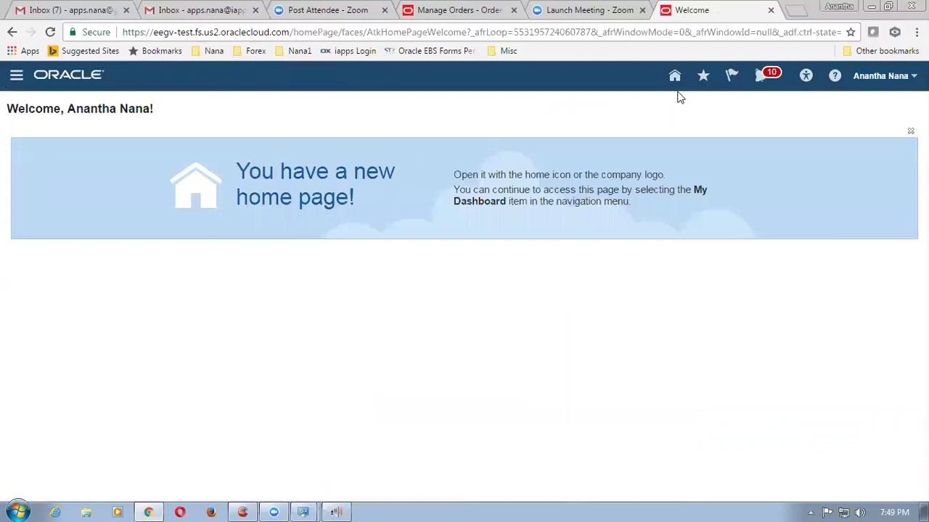
click(674, 75)
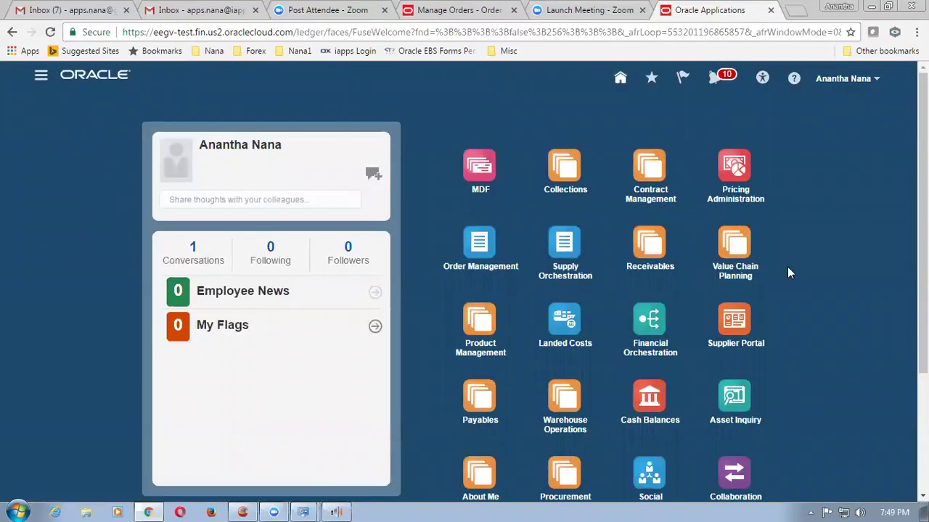
- Open the Shipments work area of Warehouse Operations and select the inventory organization C101 (myGAS Nairobi Facility)
scroll(789, 273, down, 1)
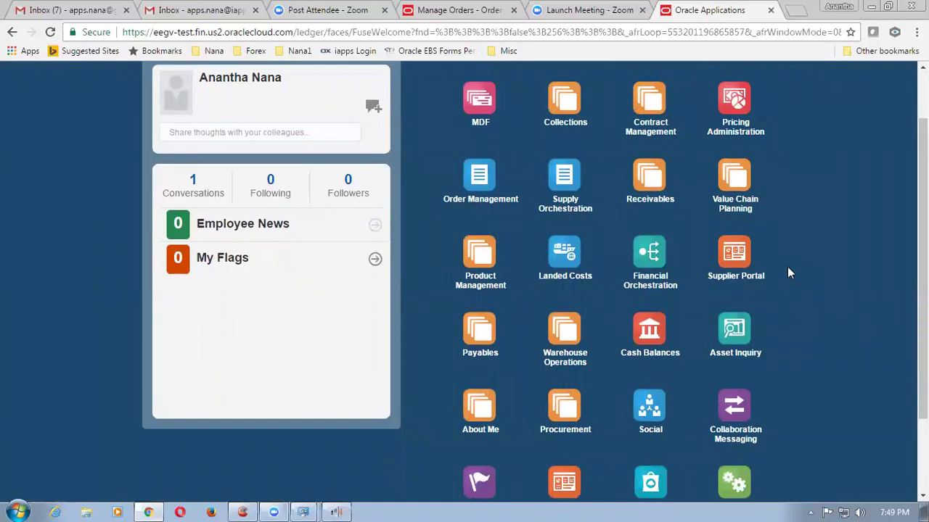
click(559, 336)
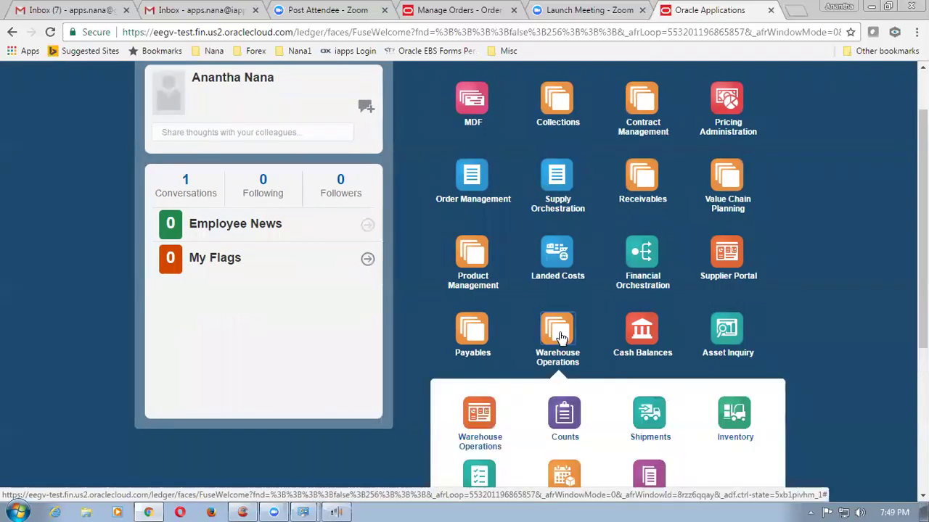
click(648, 421)
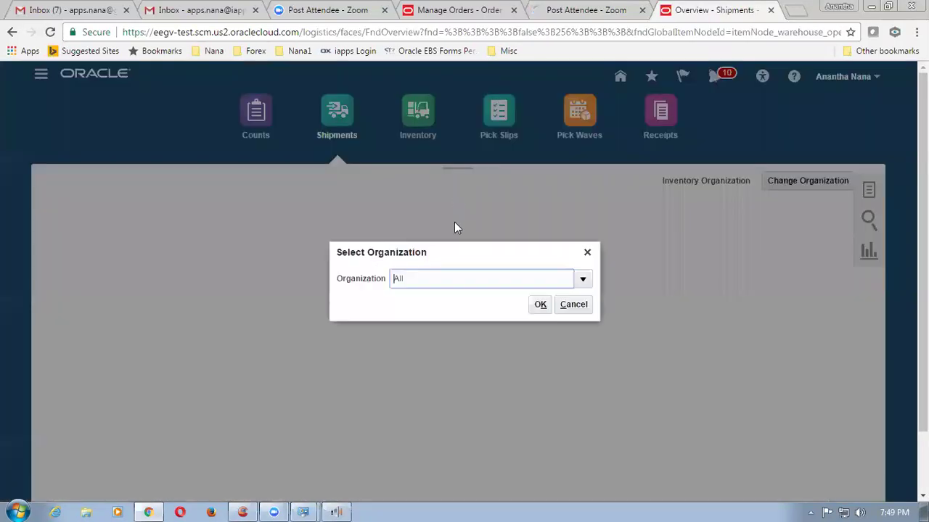
click(584, 281)
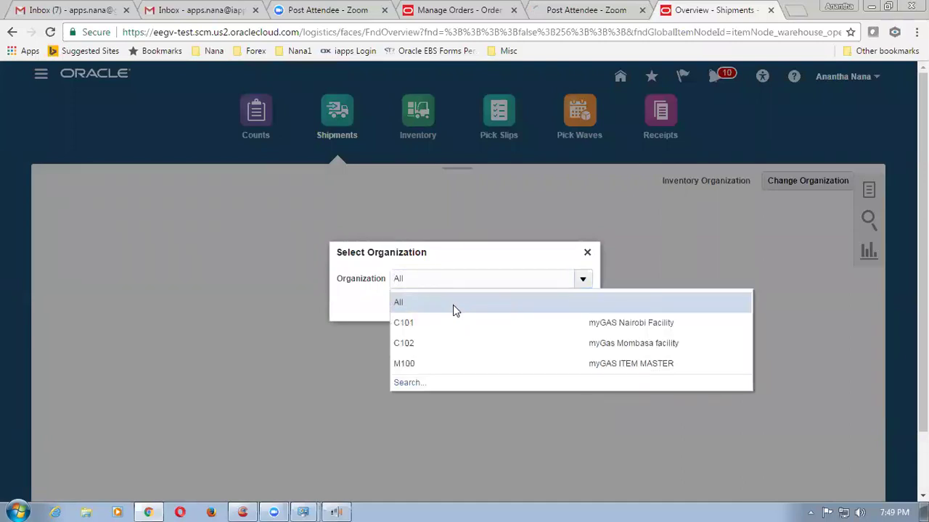
click(452, 324)
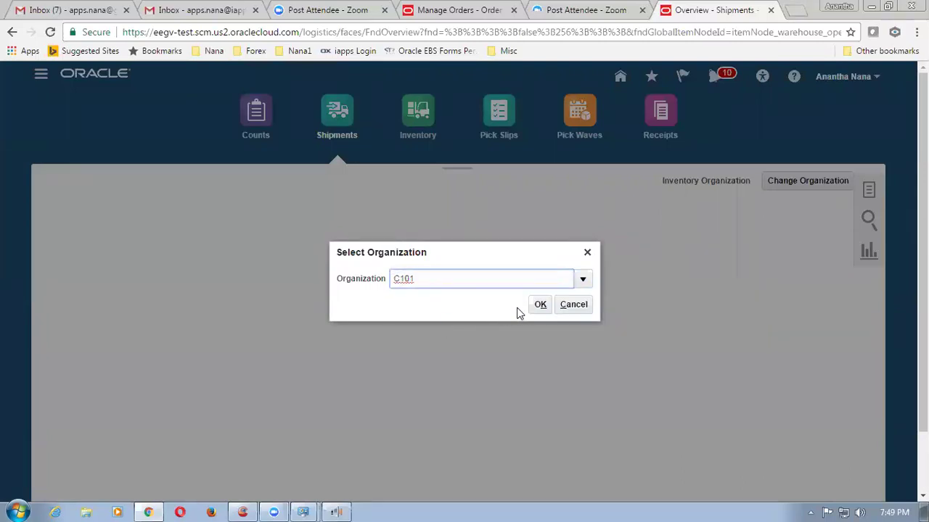
click(539, 305)
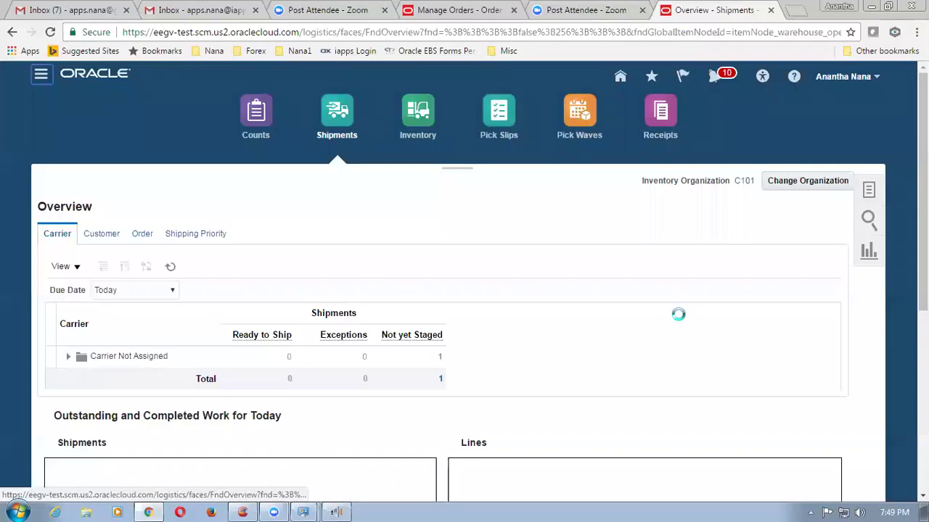
- Search the shipments by Order using the new sales order's number, and return to the Shipments overview
click(869, 220)
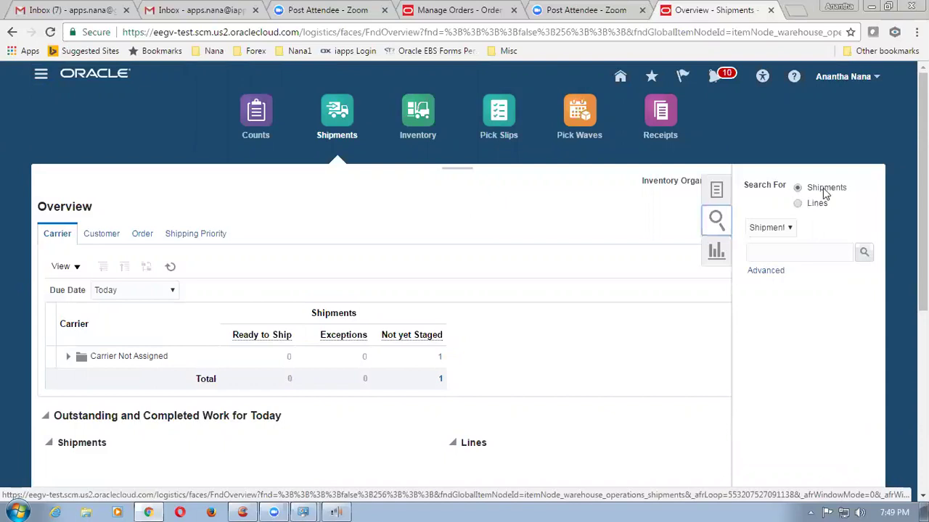
click(771, 231)
click(767, 251)
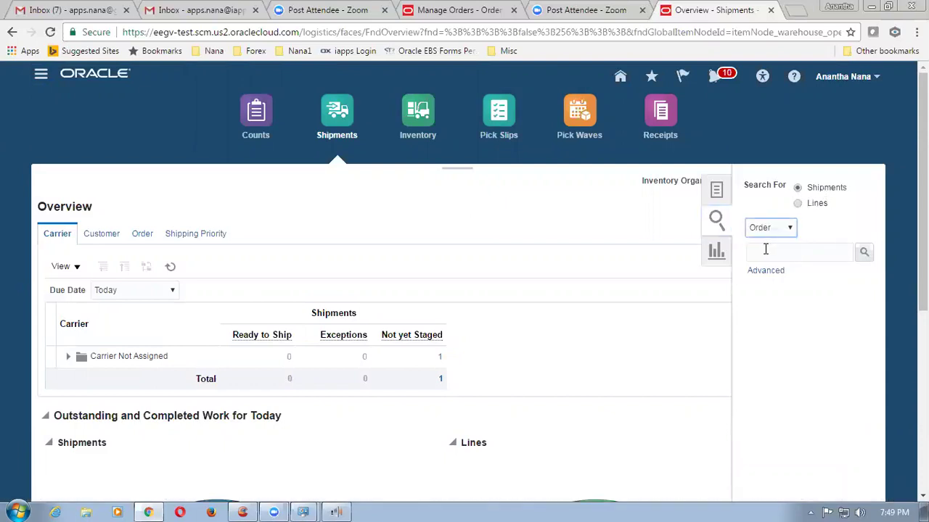
click(775, 250)
text(12009)
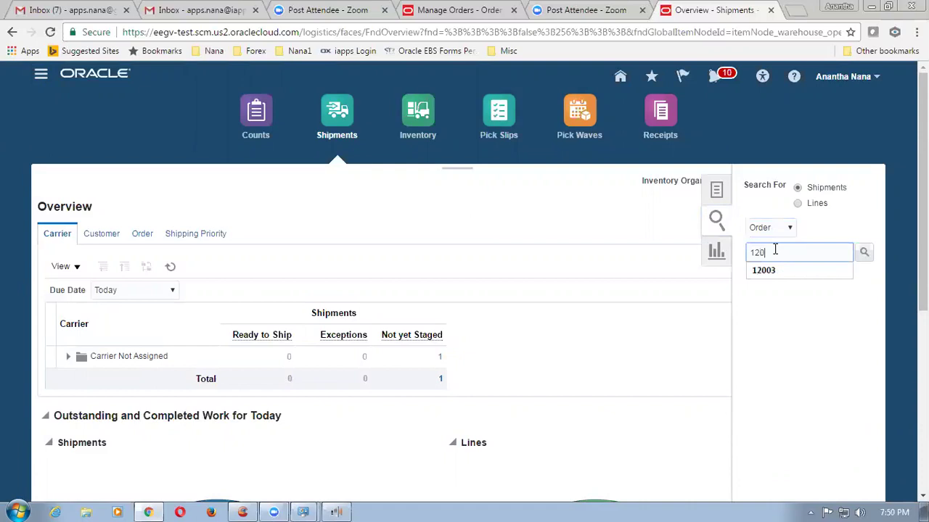
click(762, 378)
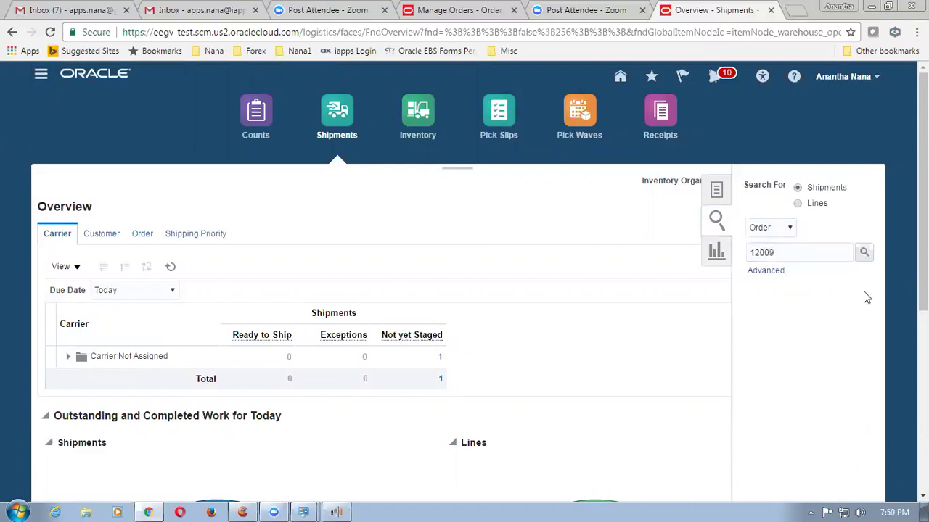
click(863, 252)
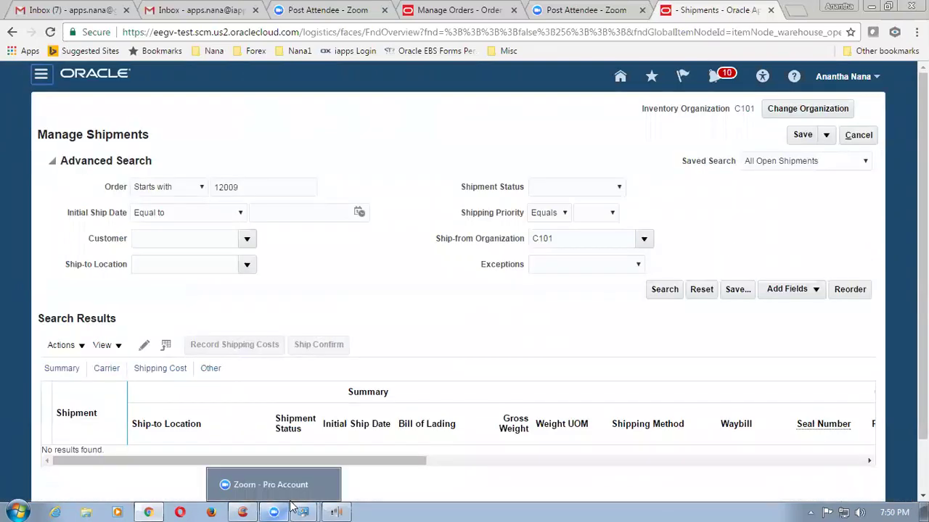
click(856, 136)
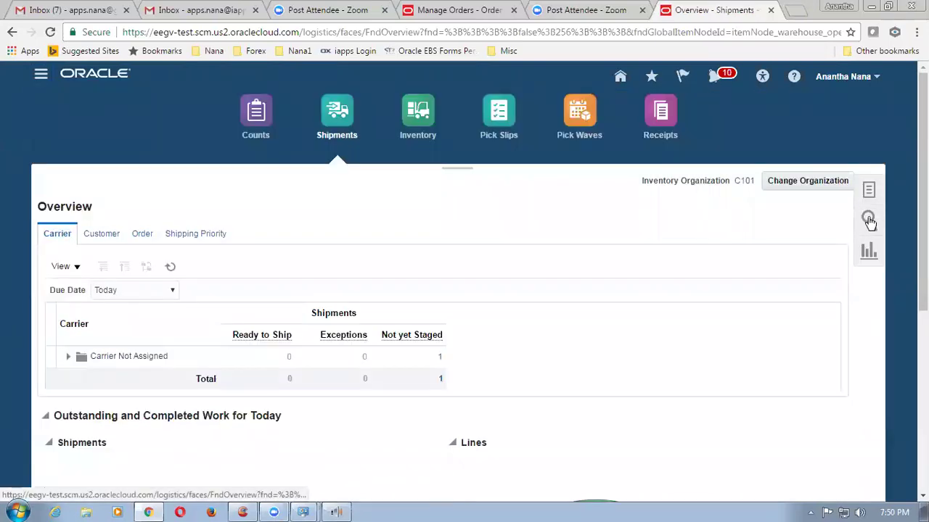
- Search the shipment lines by the sales order's number and open its LPG Gas Bulk line
click(869, 221)
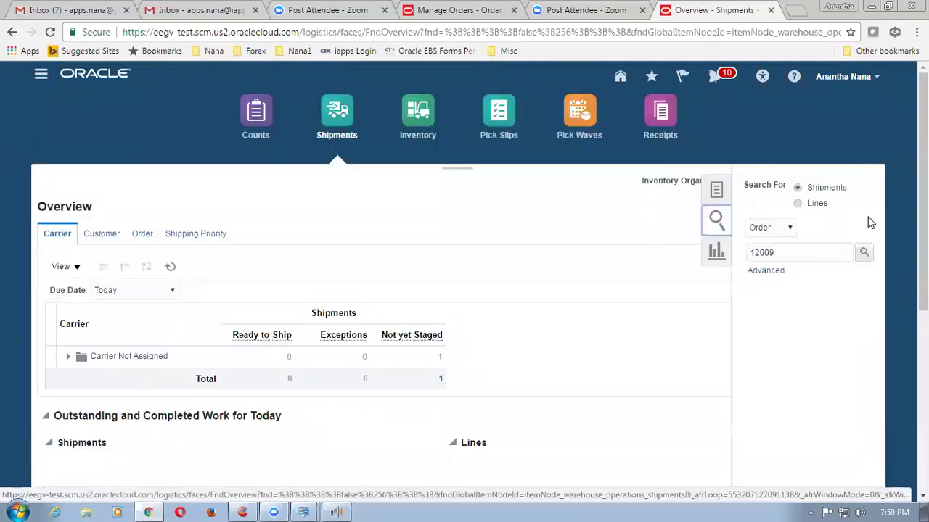
click(798, 203)
click(774, 252)
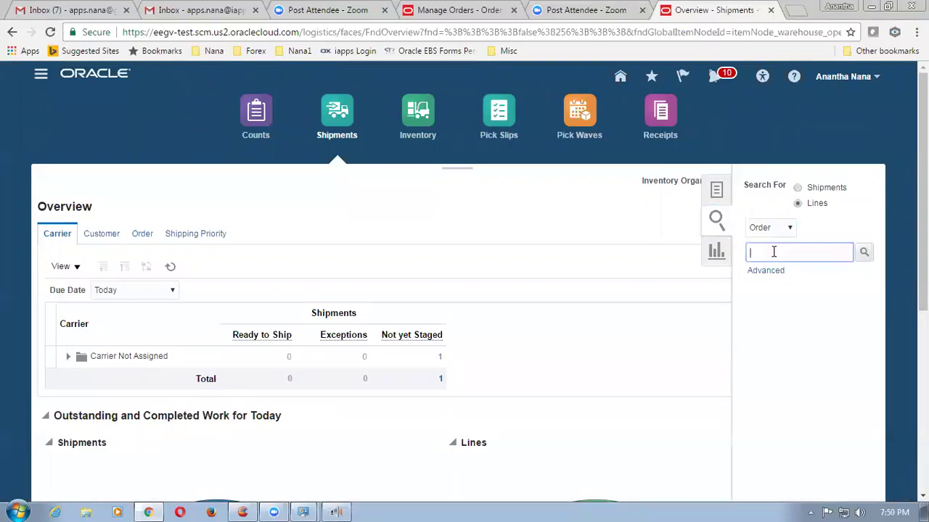
text(12009)
click(845, 348)
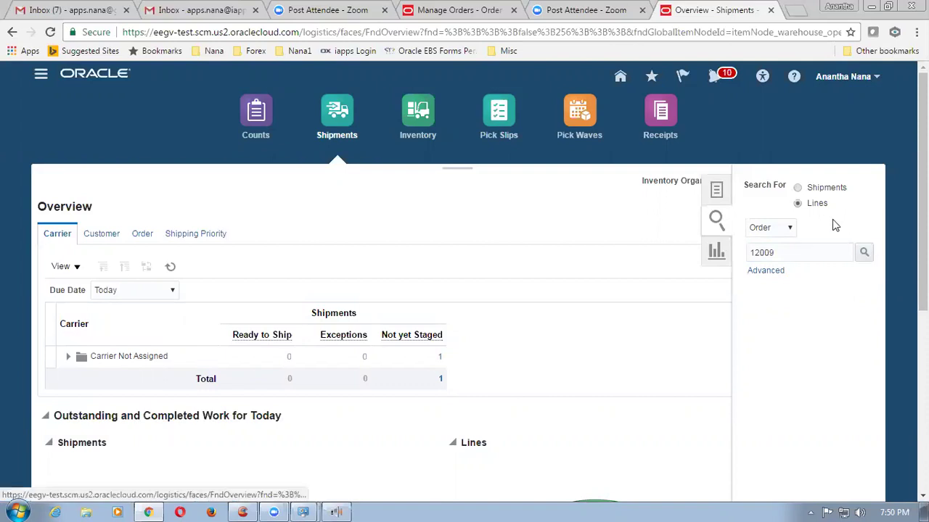
click(866, 255)
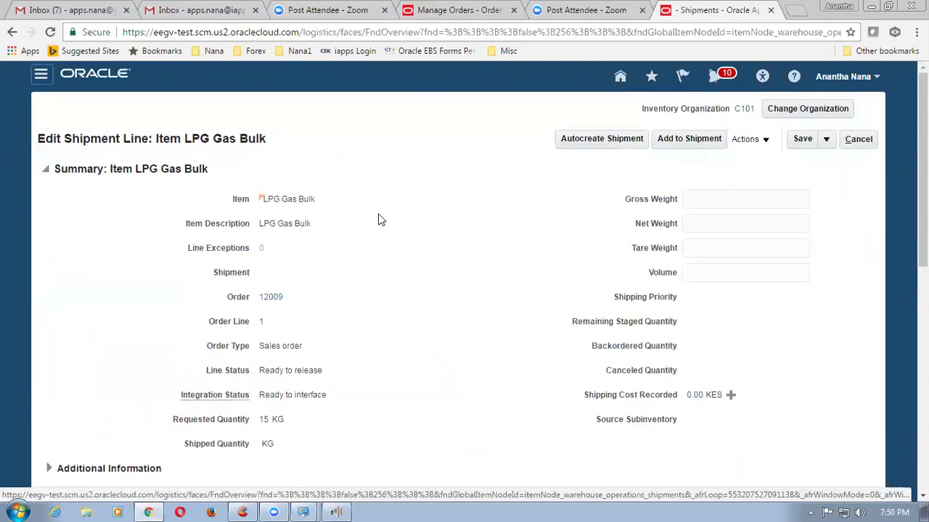
- Autocreate a shipment for the LPG Gas Bulk line and submit the line for pick release
click(585, 139)
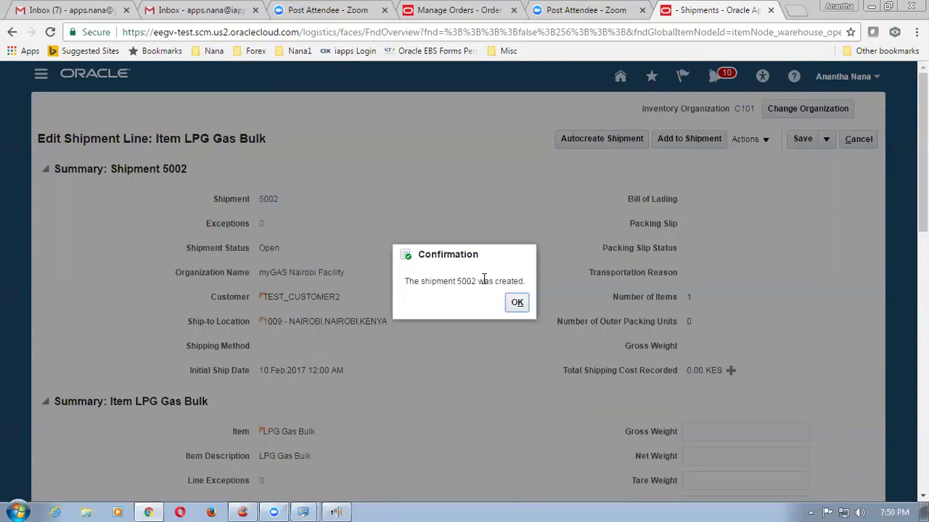
click(517, 303)
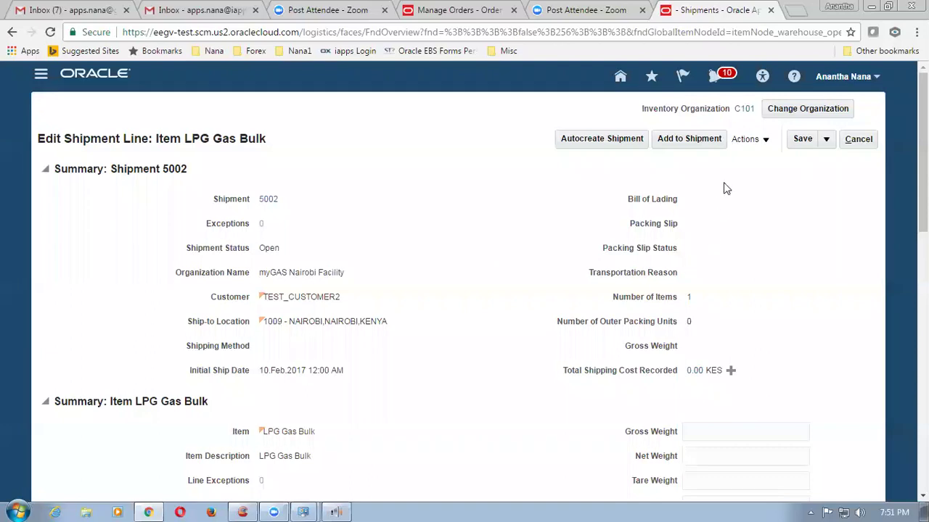
click(744, 142)
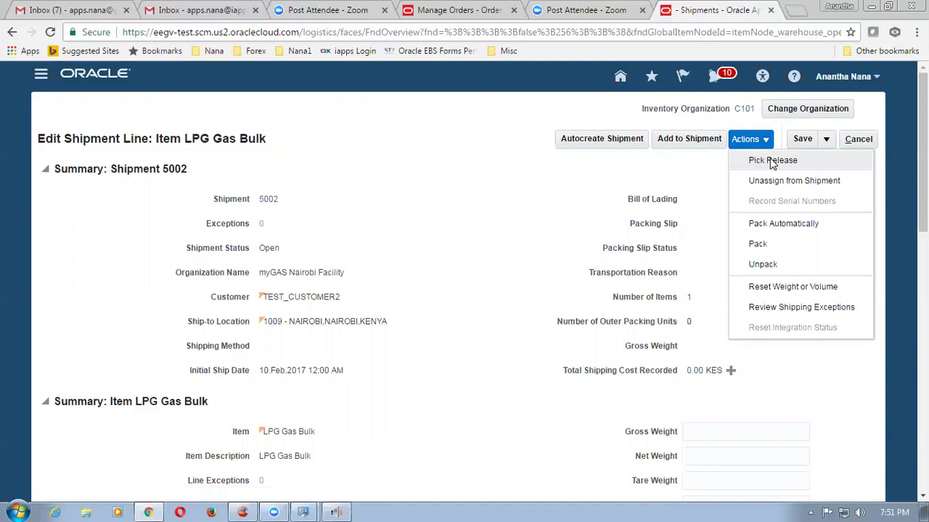
click(772, 161)
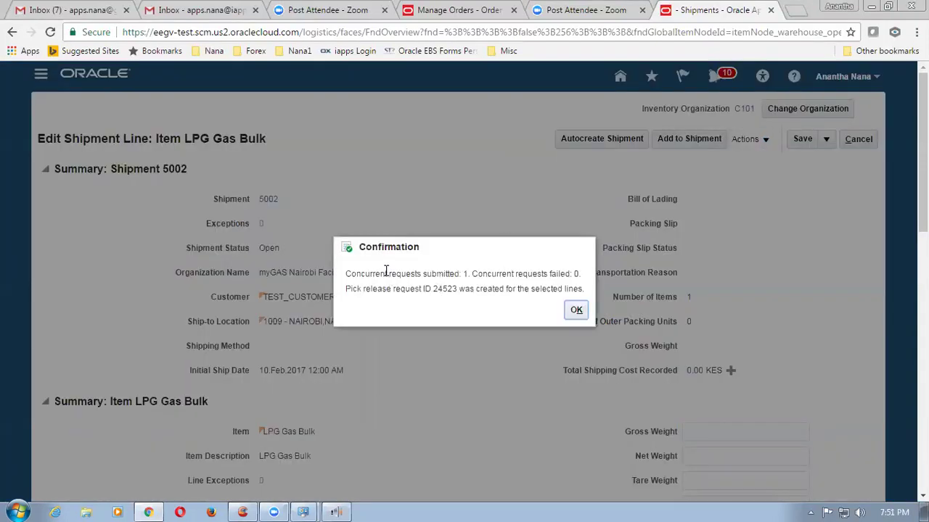
drag(385, 273, 496, 275)
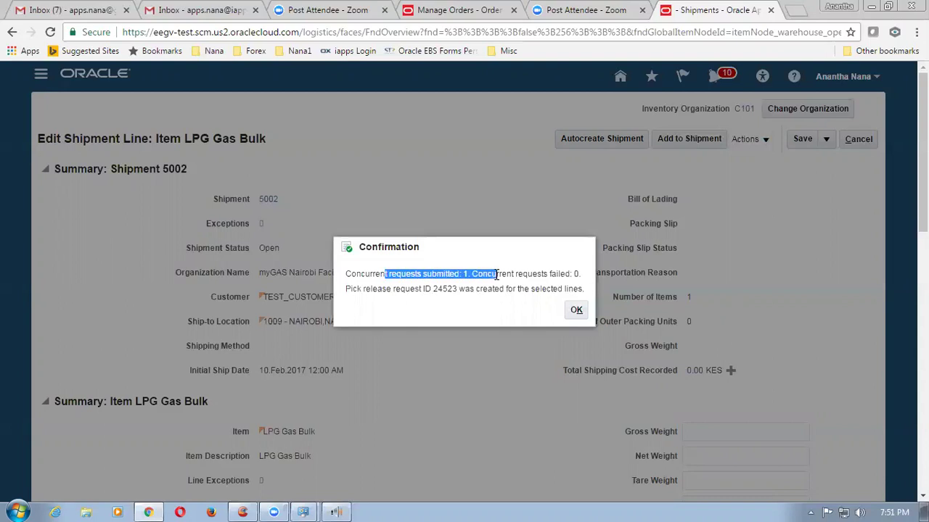
click(577, 311)
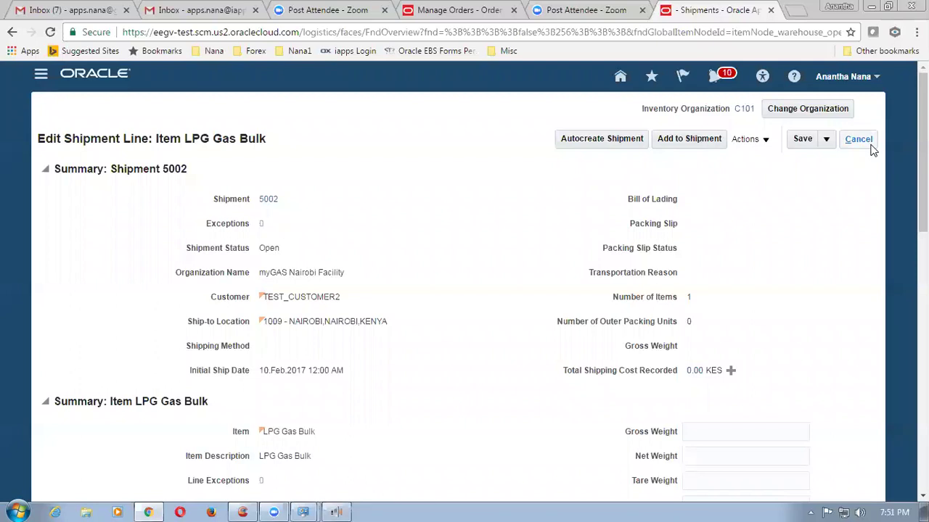
- Check the line's status in the shipment lines list and review the ready-to-ship shipment with no assigned carrier
click(858, 140)
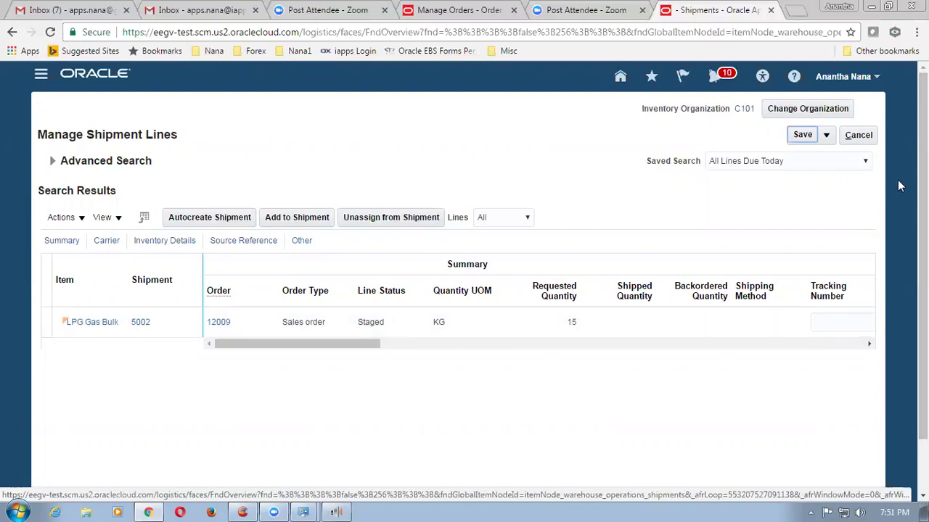
click(857, 138)
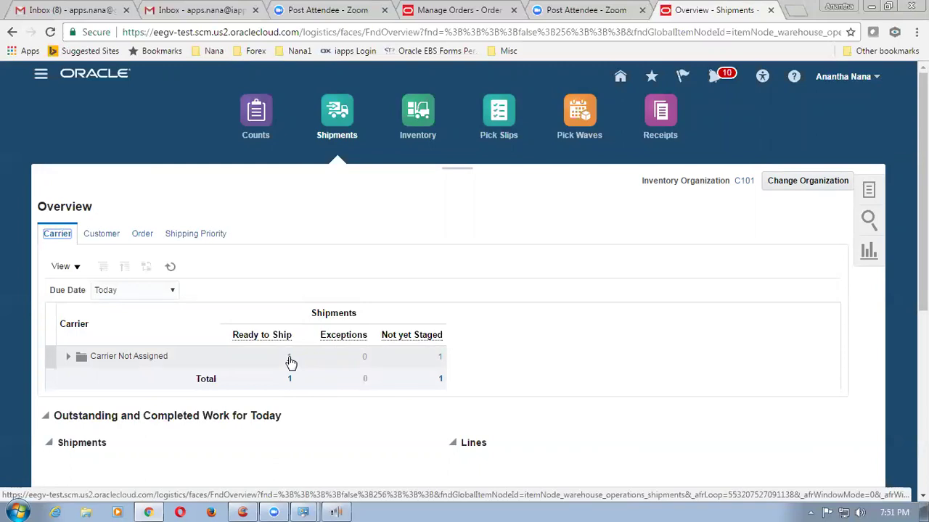
click(290, 358)
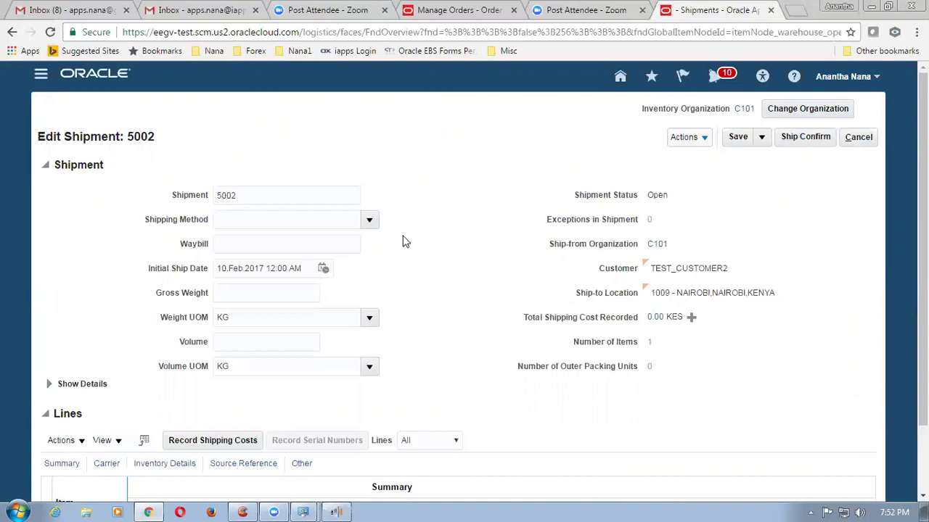
click(858, 137)
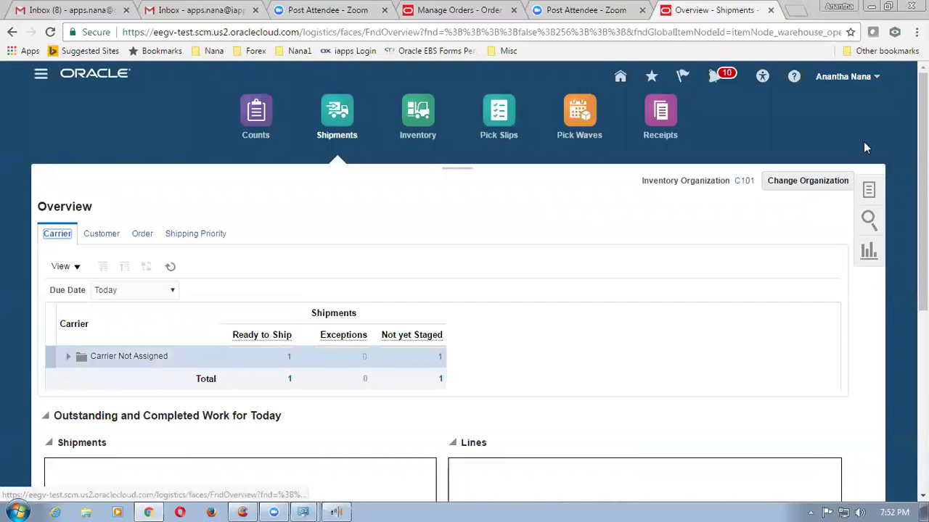
- Search the shipments by Shipment for 5002 and open it for editing
click(869, 219)
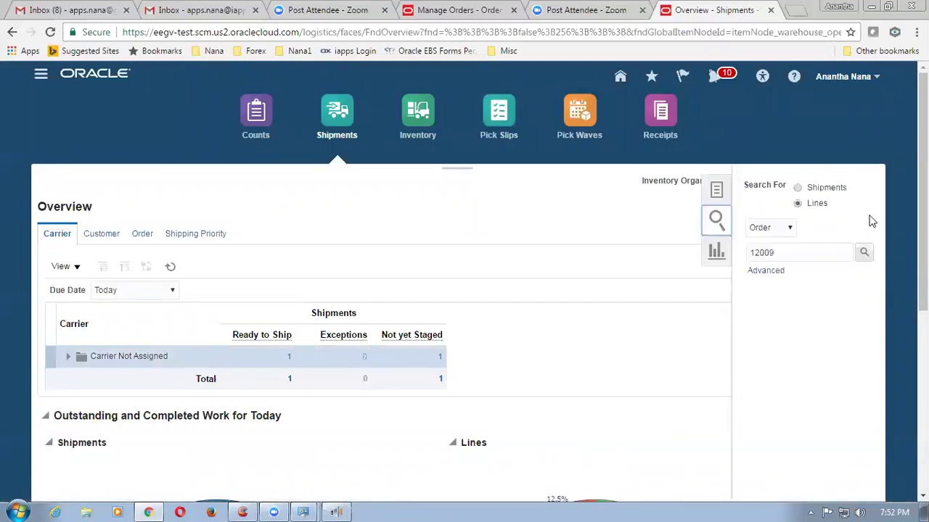
click(800, 188)
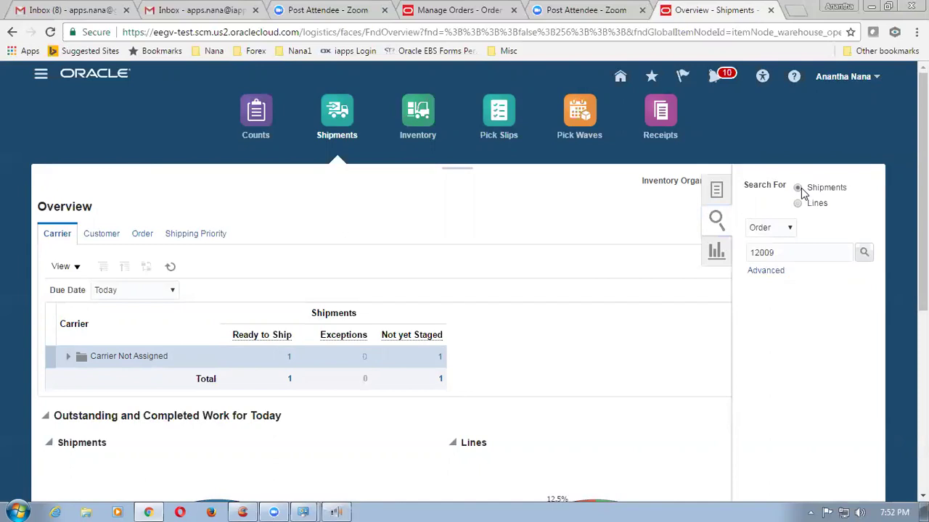
click(758, 228)
click(766, 243)
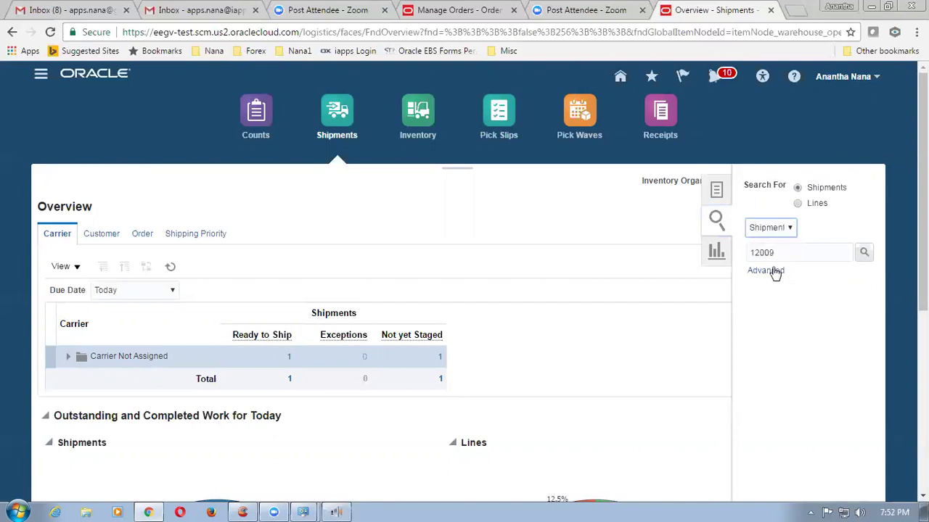
click(767, 252)
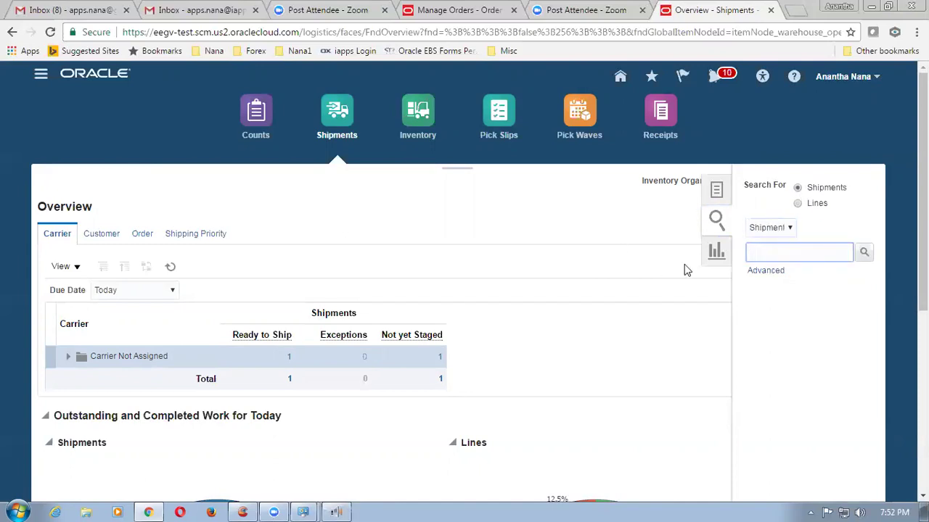
text(5002)
click(851, 286)
click(866, 252)
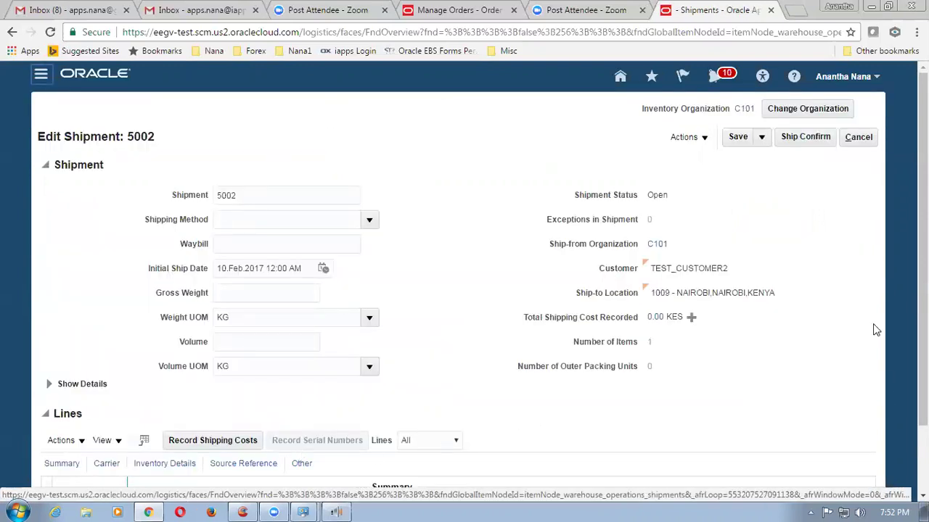
- Ship confirm the shipment, reading through the bill of lading, weight and volume warnings before accepting them
click(801, 141)
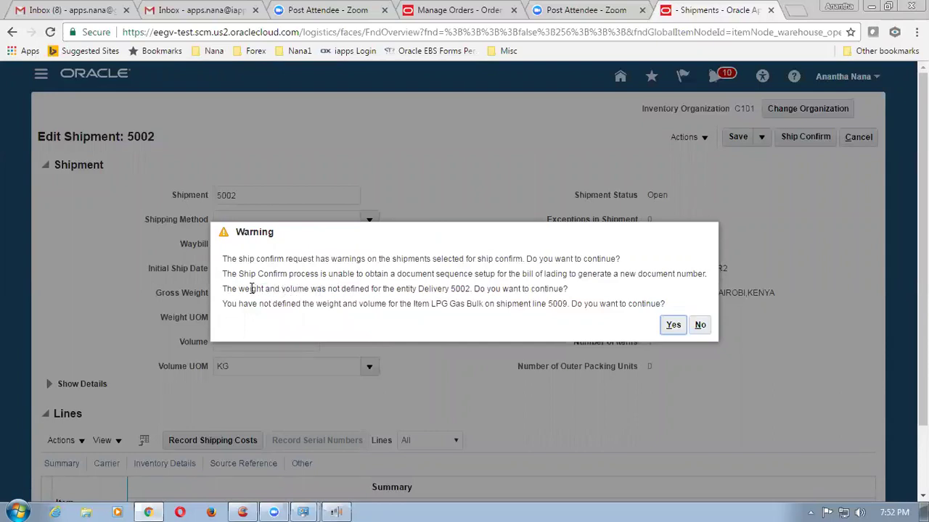
drag(251, 289, 312, 288)
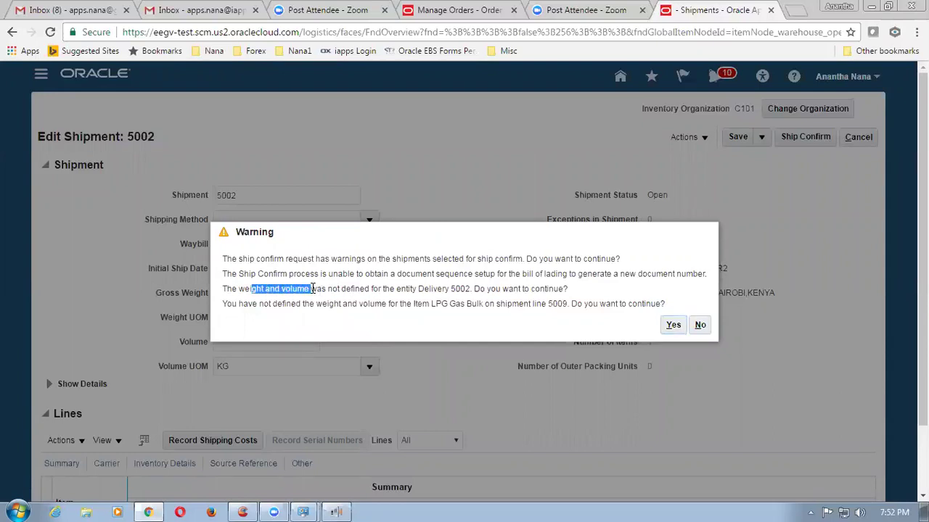
click(322, 304)
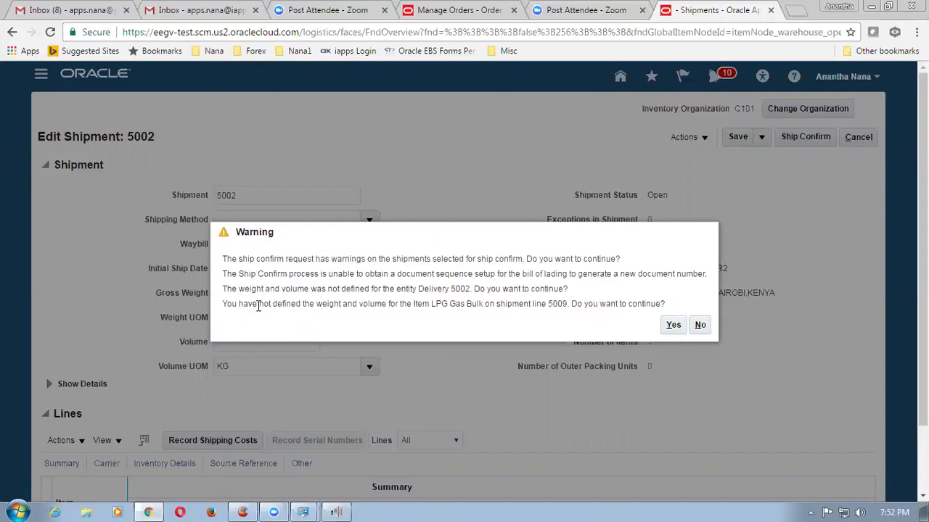
drag(263, 290, 476, 303)
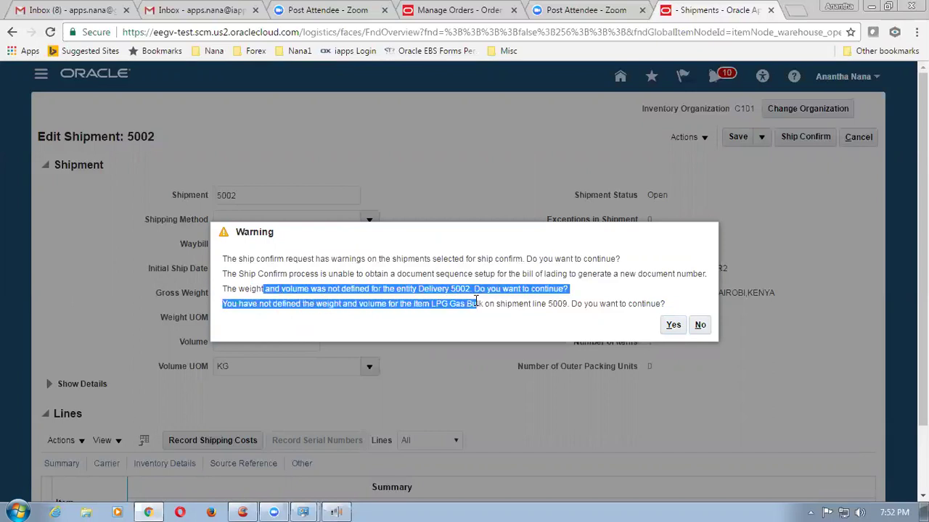
click(522, 274)
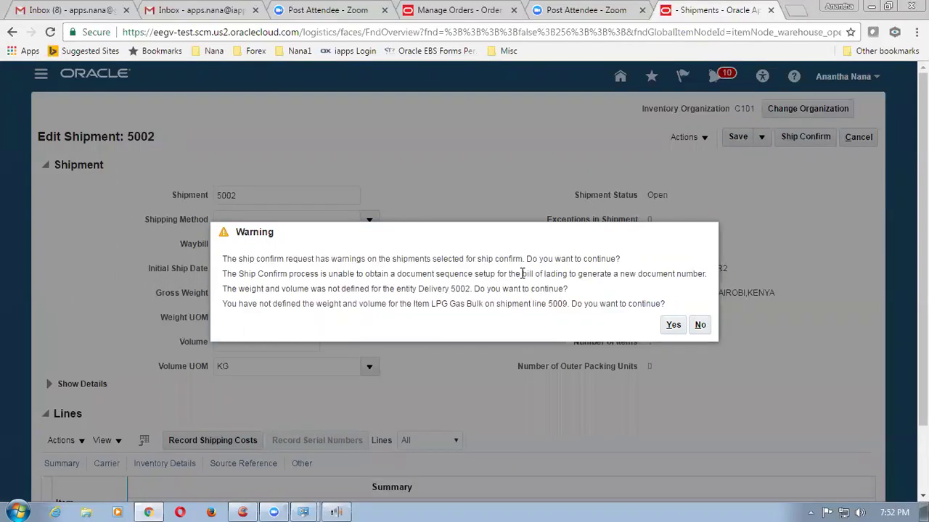
drag(504, 273, 595, 274)
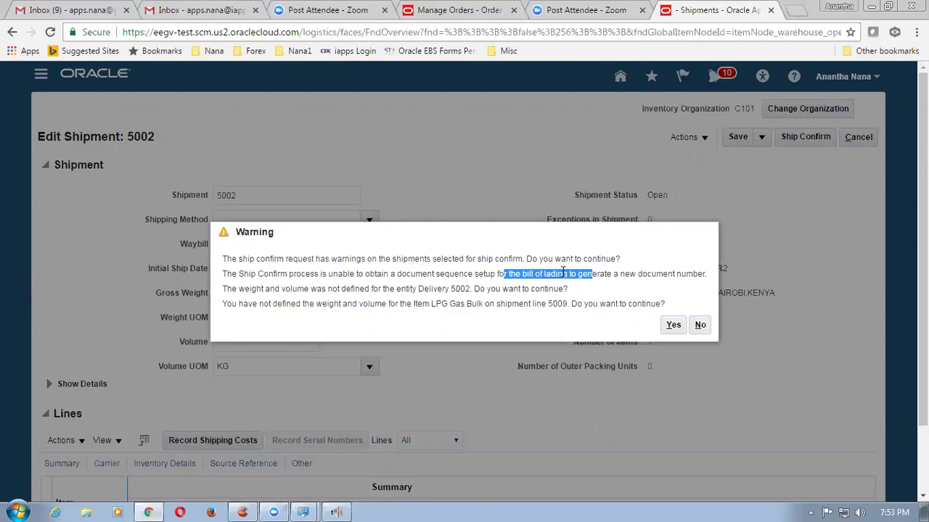
click(512, 272)
drag(513, 273, 594, 274)
drag(337, 274, 612, 274)
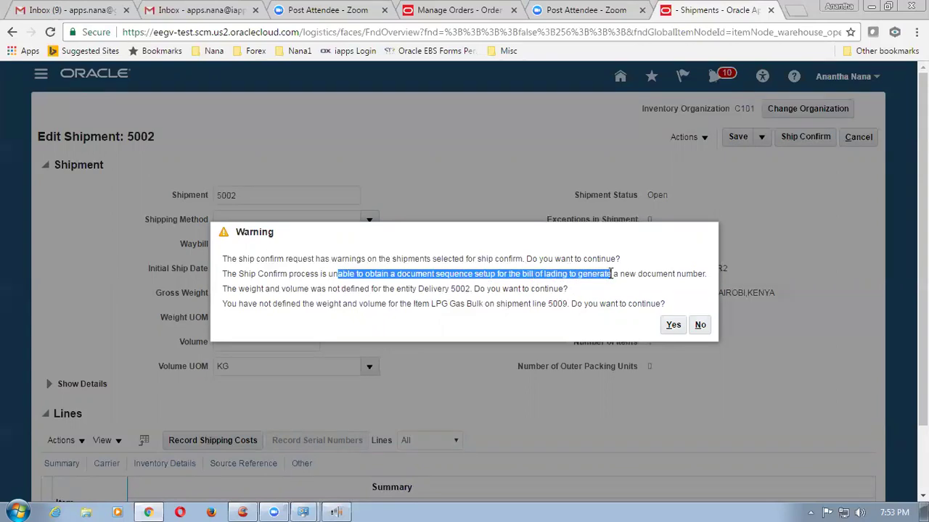
drag(327, 289, 349, 305)
drag(332, 274, 632, 271)
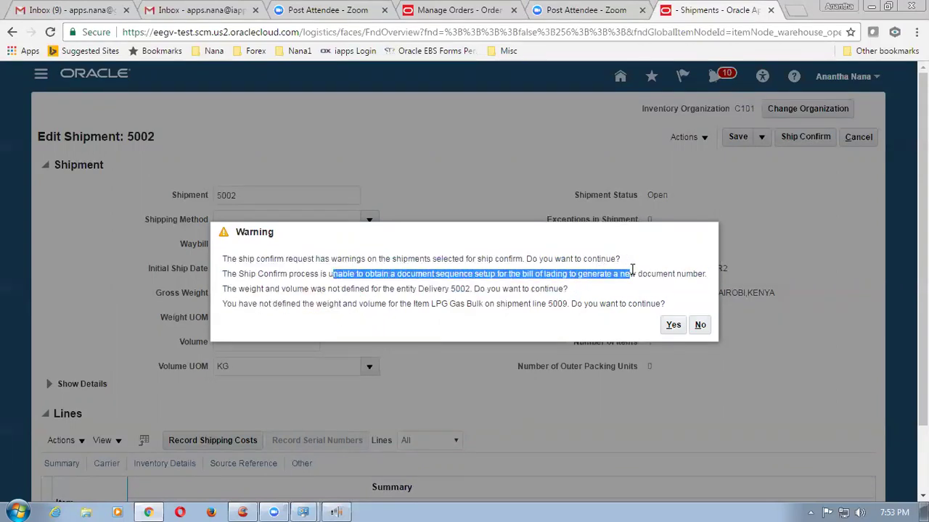
click(675, 331)
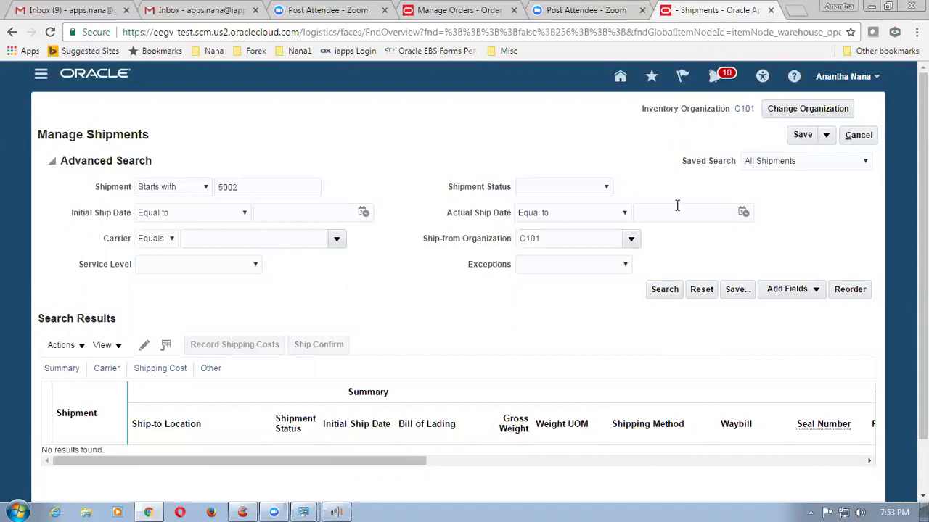
- Switch to the order's orchestration process in Manage Orders, refresh it and check the Ship task's status
click(617, 15)
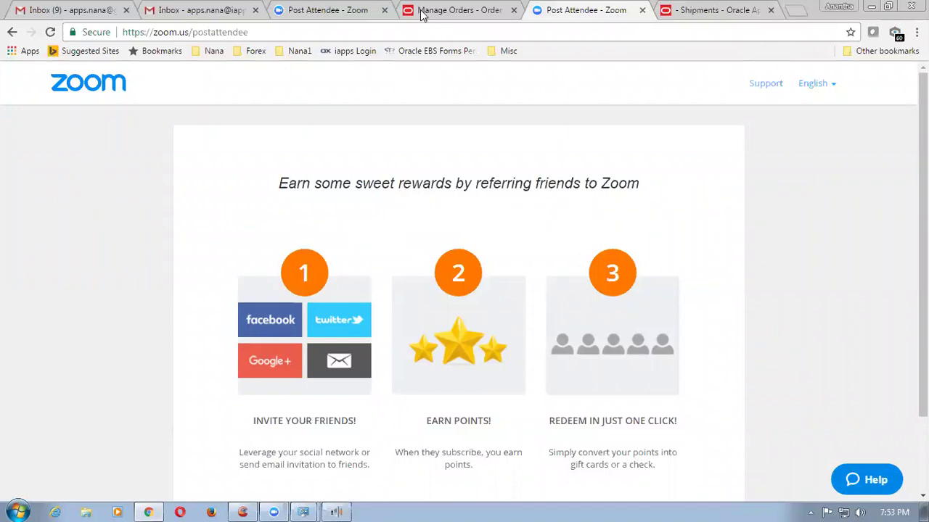
click(446, 13)
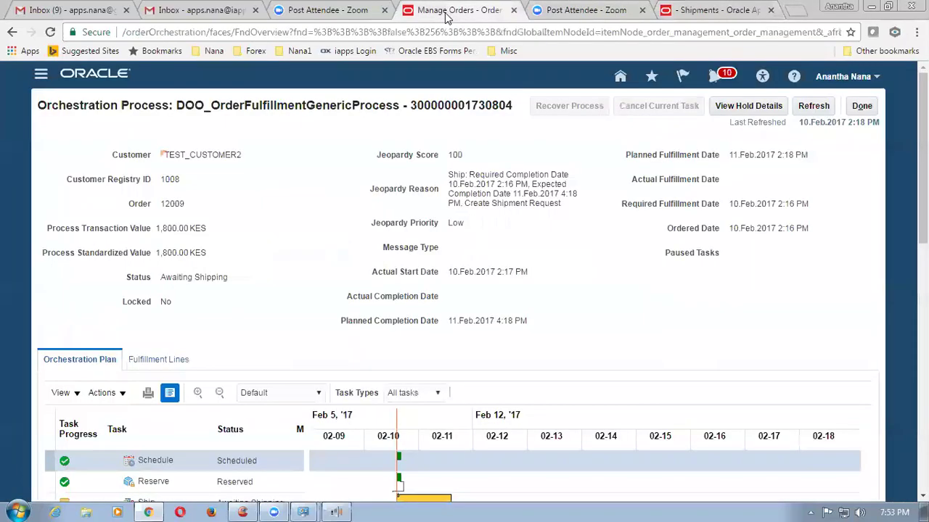
scroll(330, 404, down, 2)
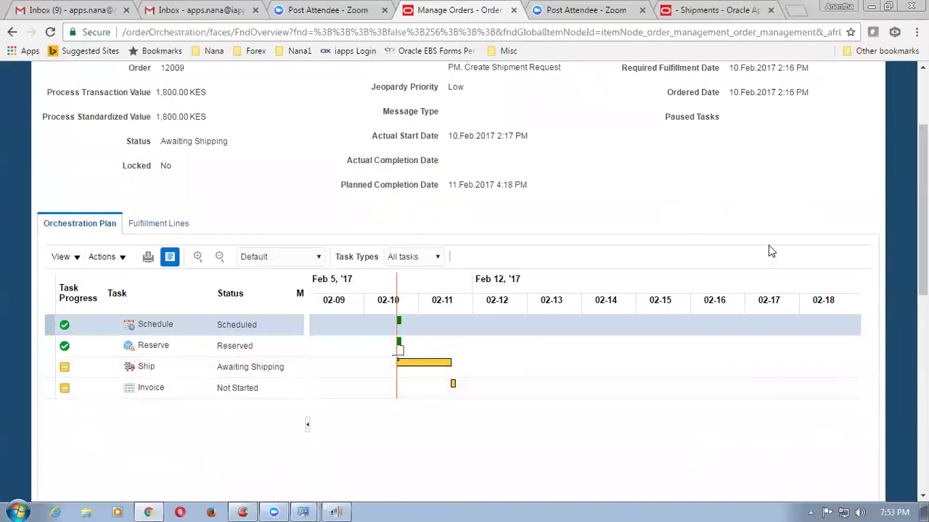
scroll(790, 196, up, 2)
click(813, 106)
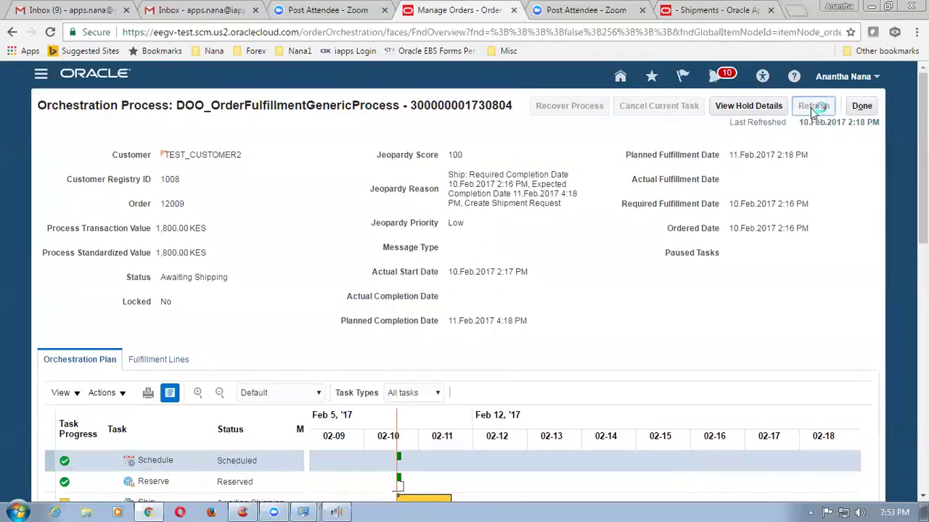
scroll(293, 301, down, 1)
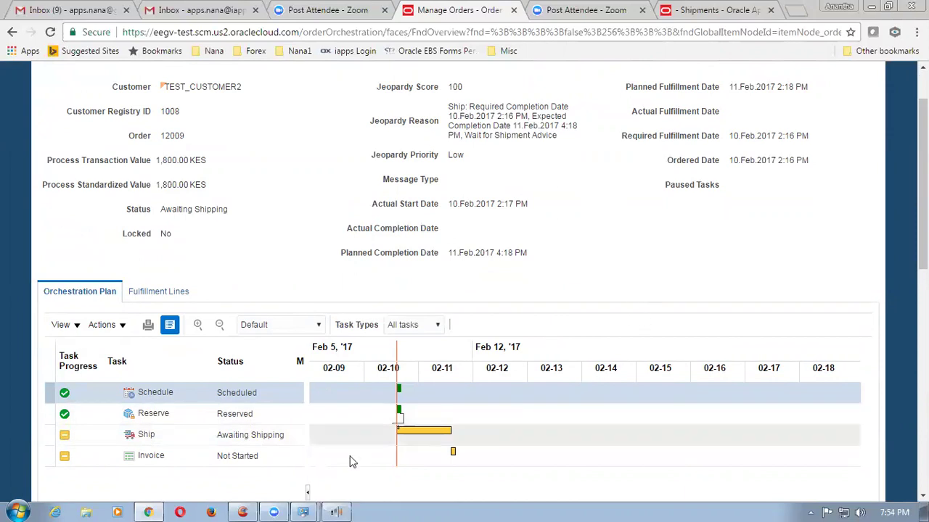
scroll(732, 356, up, 1)
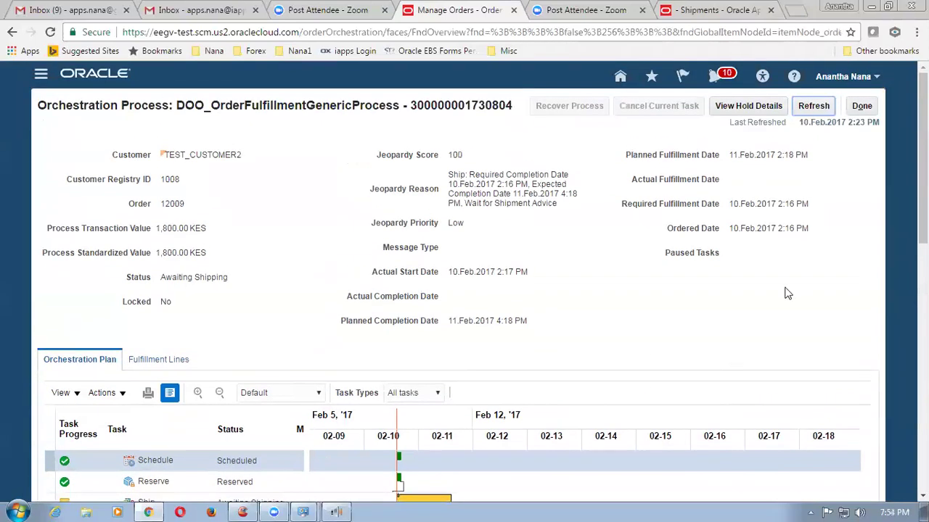
- Refresh the orchestration process repeatedly and check the progress of the Ship and Invoice tasks
scroll(800, 175, down, 1)
scroll(801, 176, up, 1)
key(ctrl+minus)
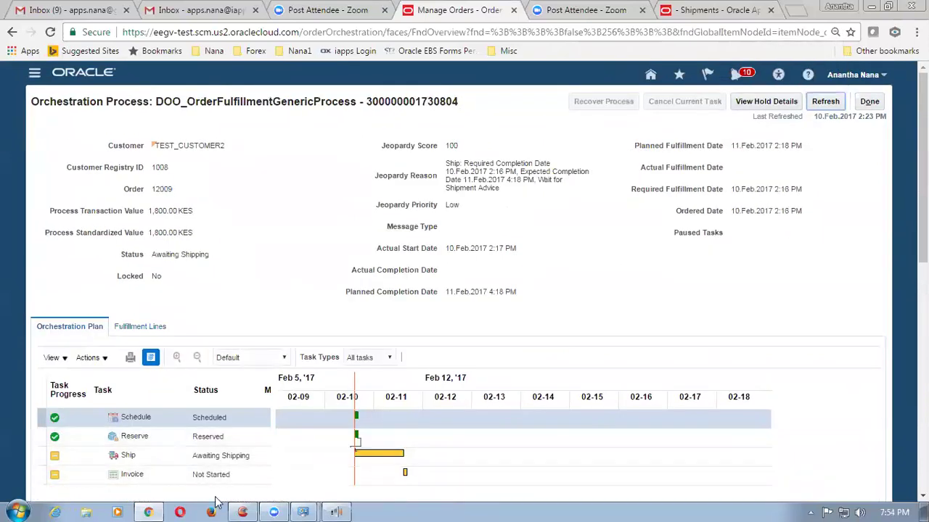
click(825, 101)
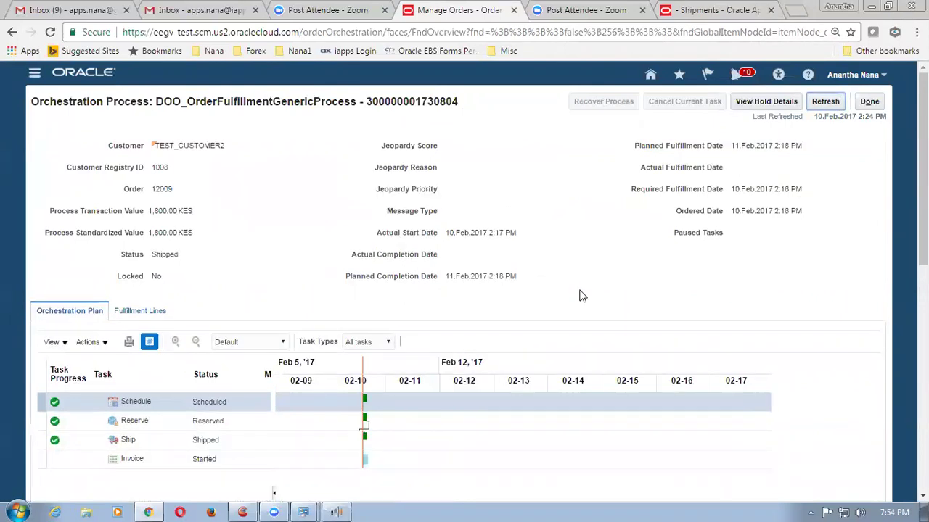
scroll(580, 296, down, 1)
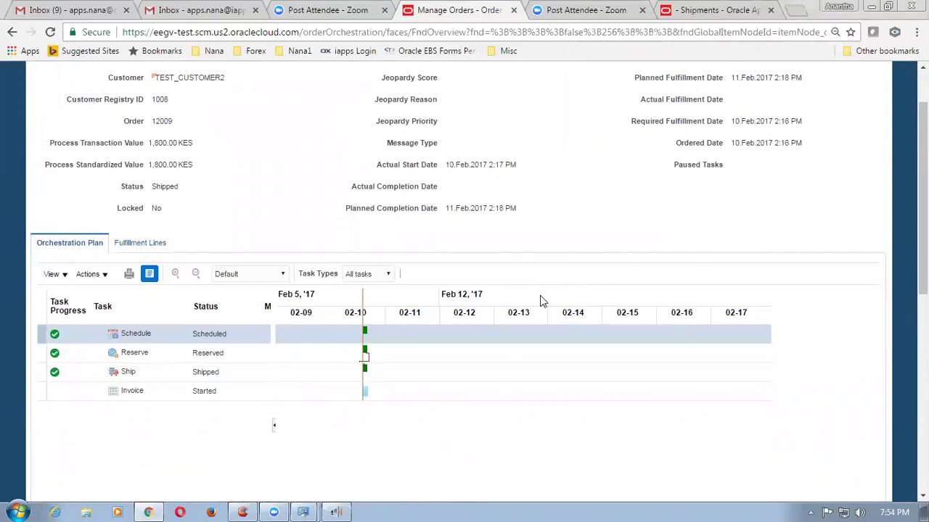
scroll(540, 295, up, 1)
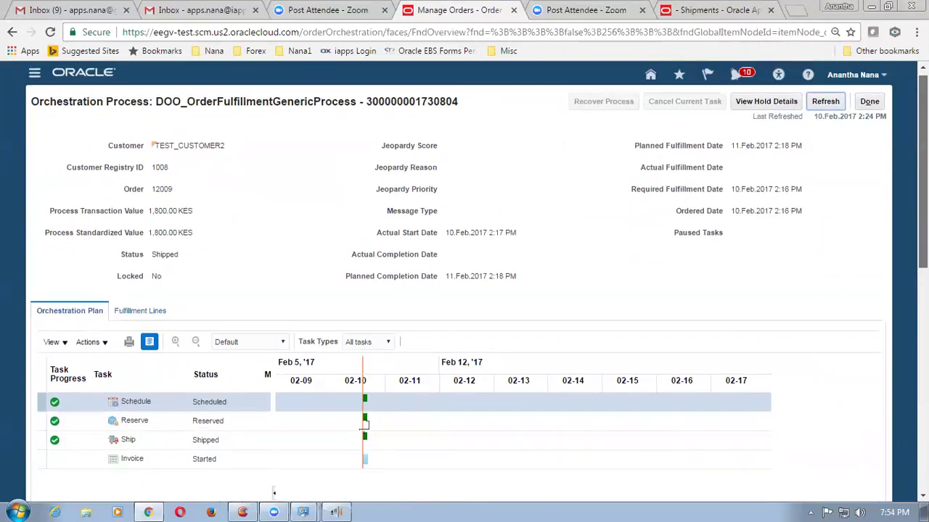
click(826, 104)
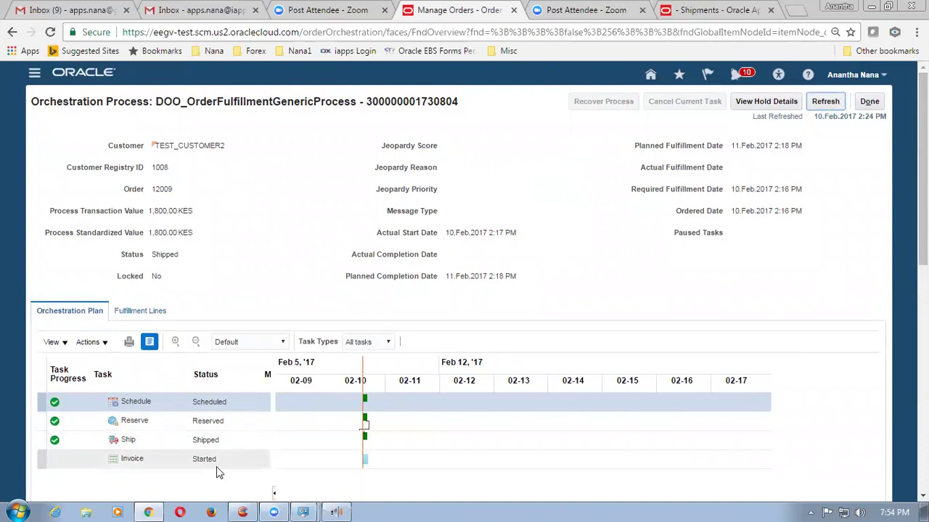
click(826, 102)
- Close the orchestration process and the order, checking the order line's status on the way back to the overview
click(868, 105)
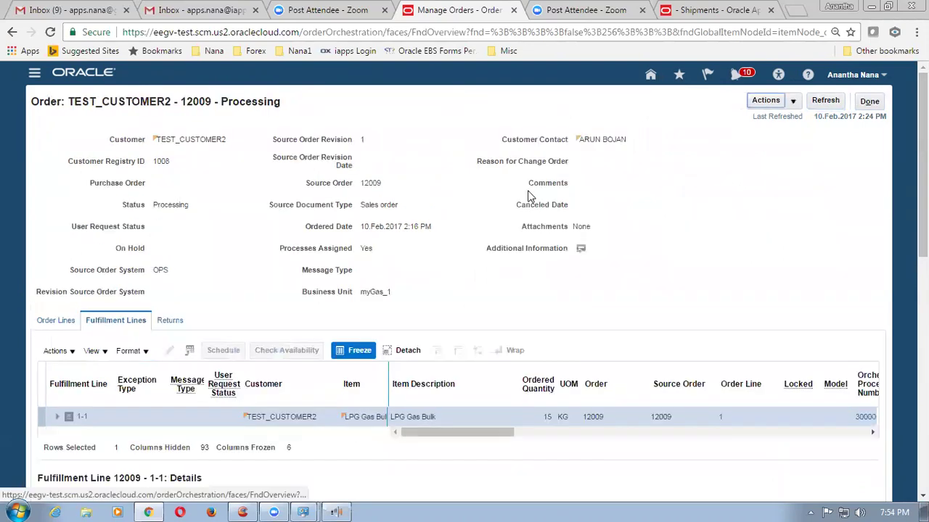
click(869, 102)
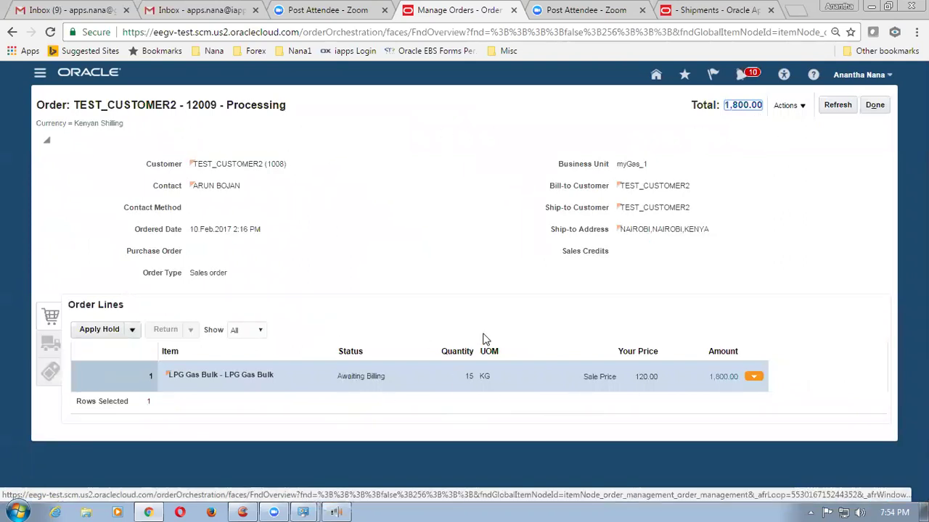
click(874, 106)
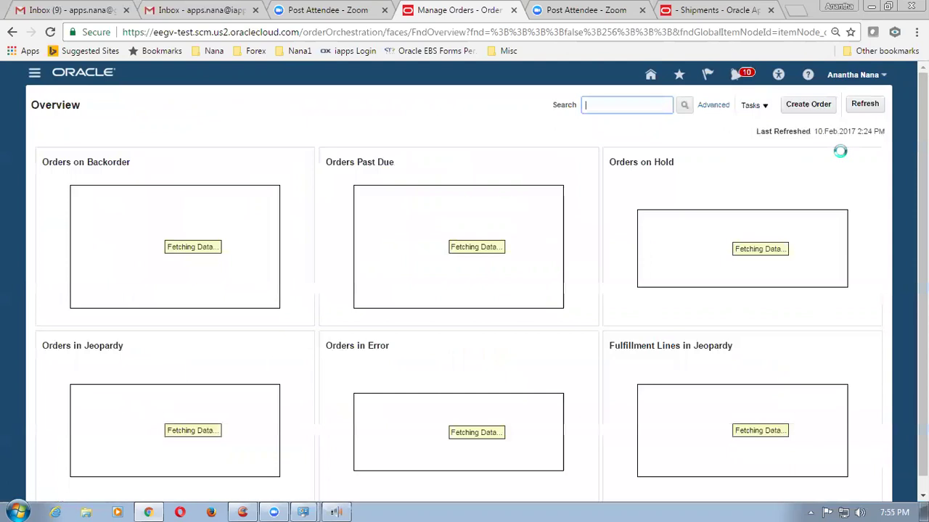
- Sign out of the current session and confirm the single sign-off
click(853, 80)
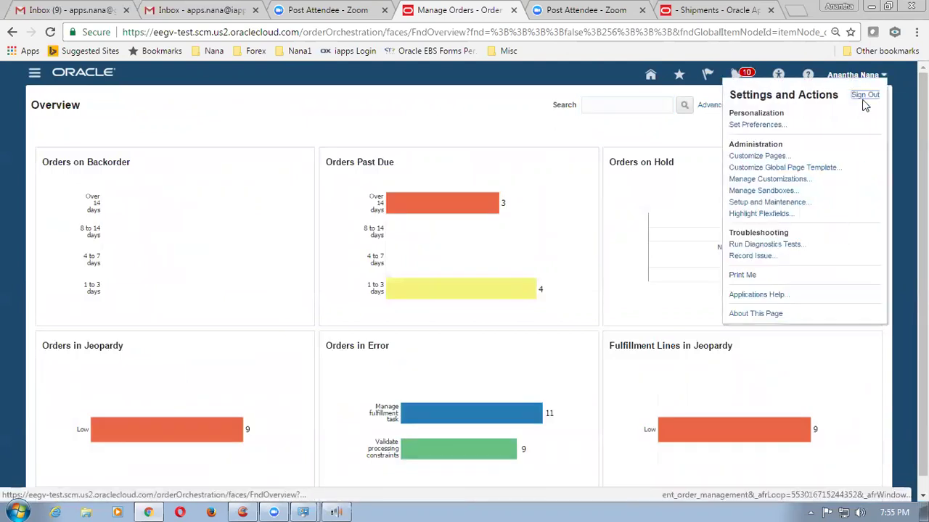
click(865, 97)
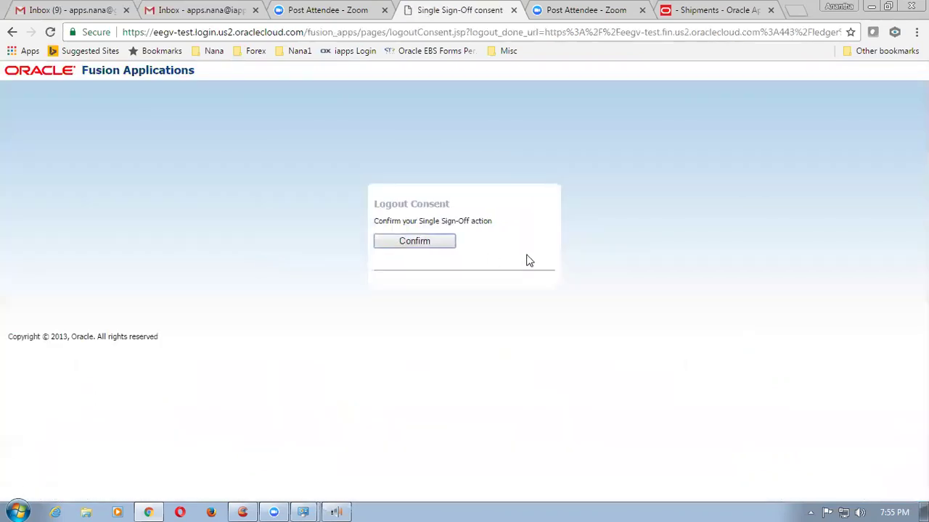
click(436, 245)
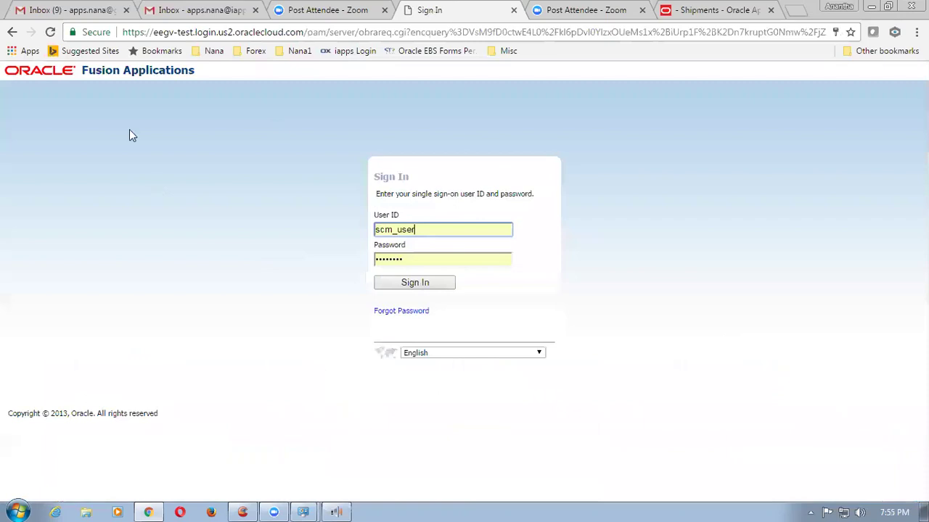
- Sign in with the user ID financials and the account password
double_click(425, 228)
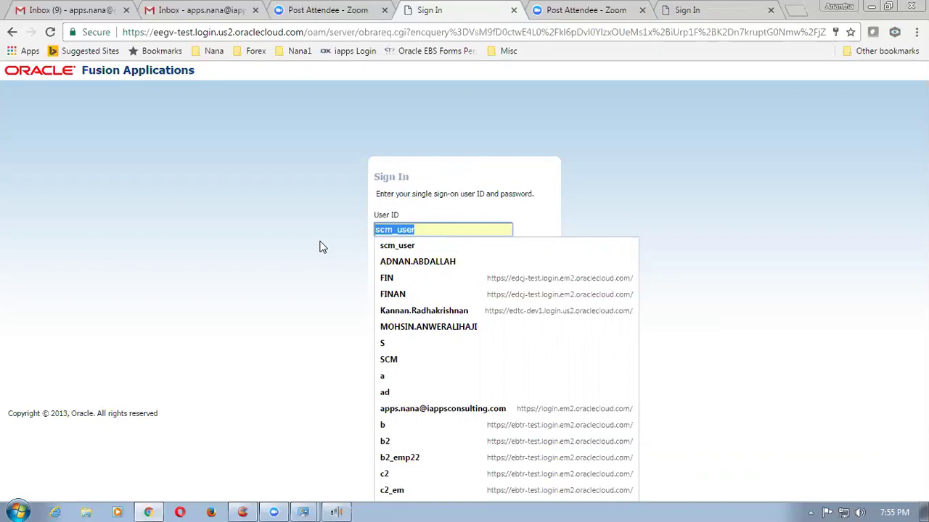
text(financials)
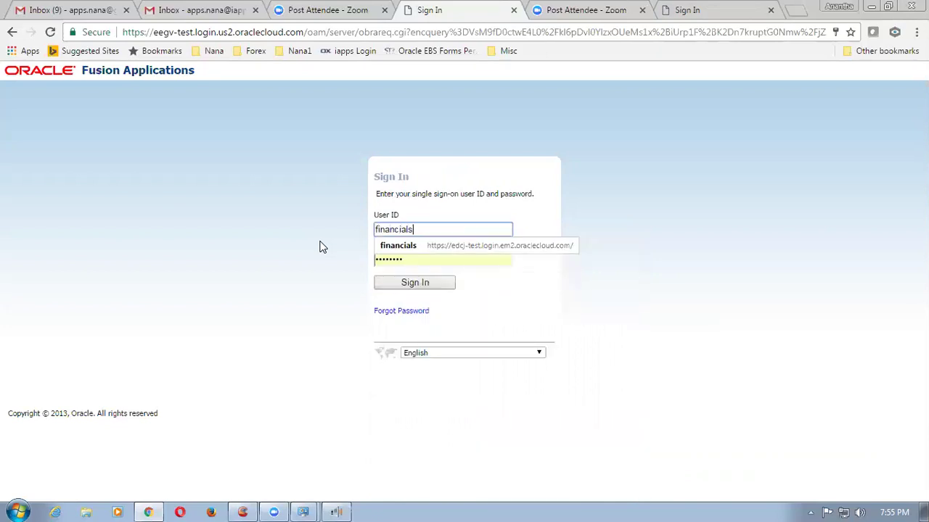
key(Tab)
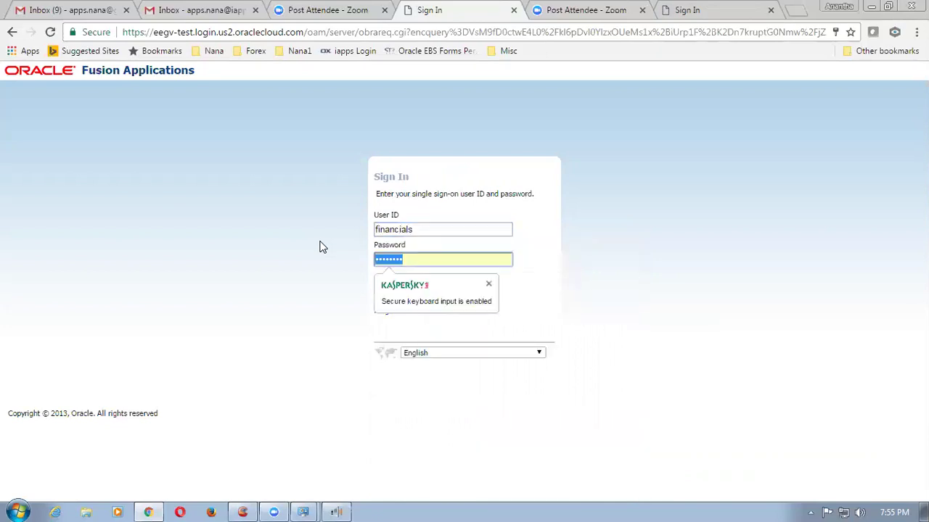
text(•••••)
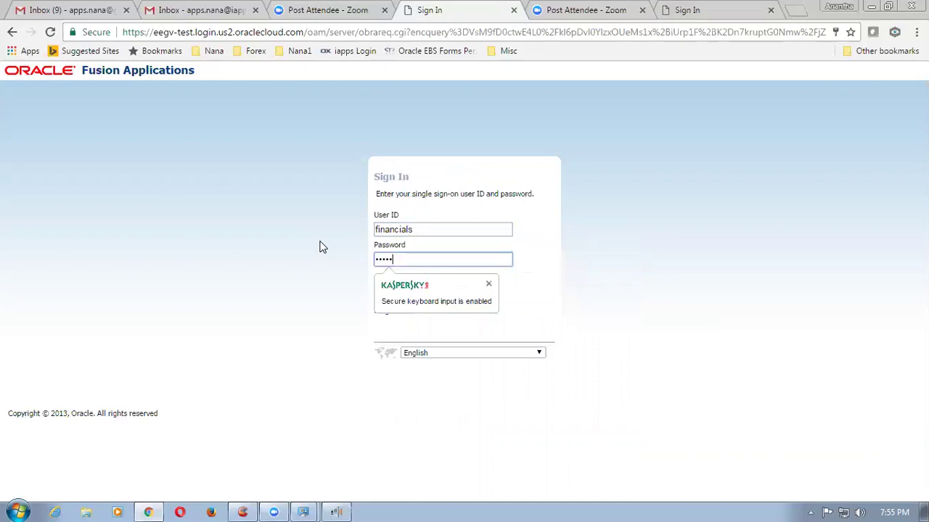
text(•••)
key(Return)
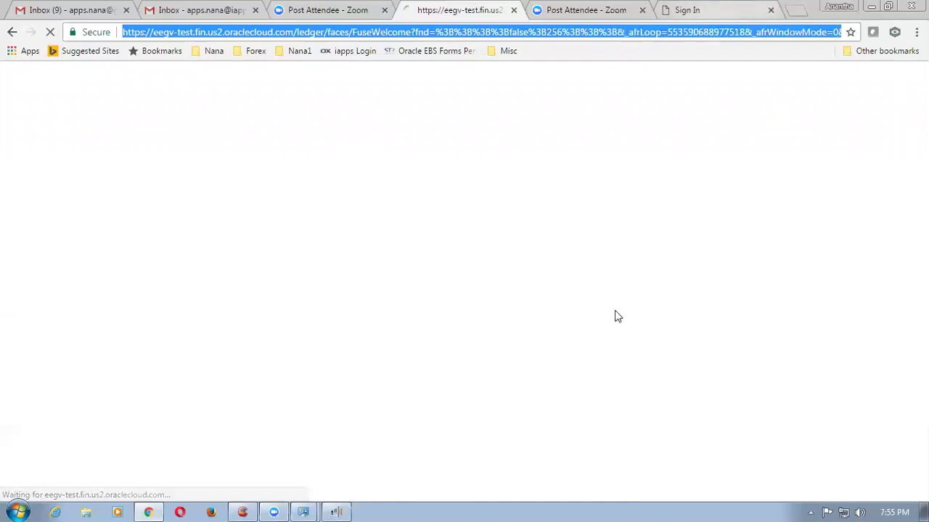
click(545, 130)
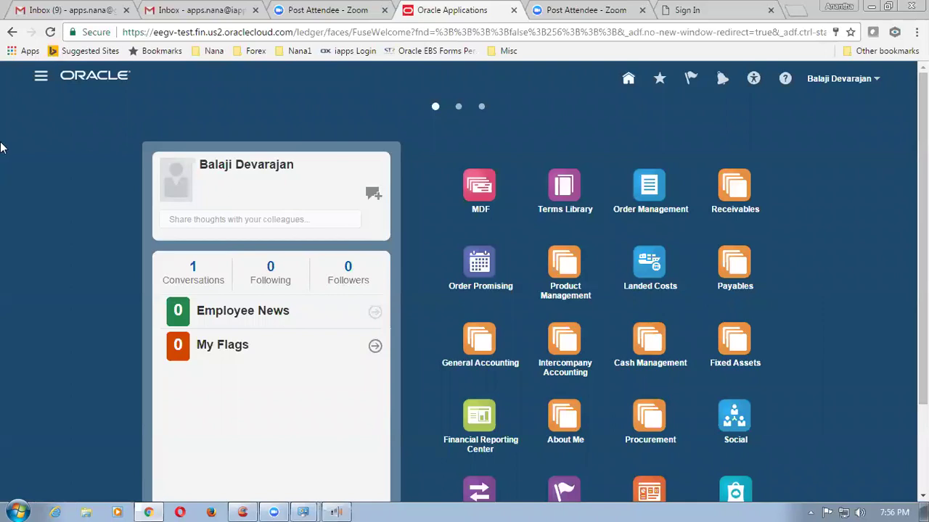
- Open the Scheduled Processes work area
click(41, 78)
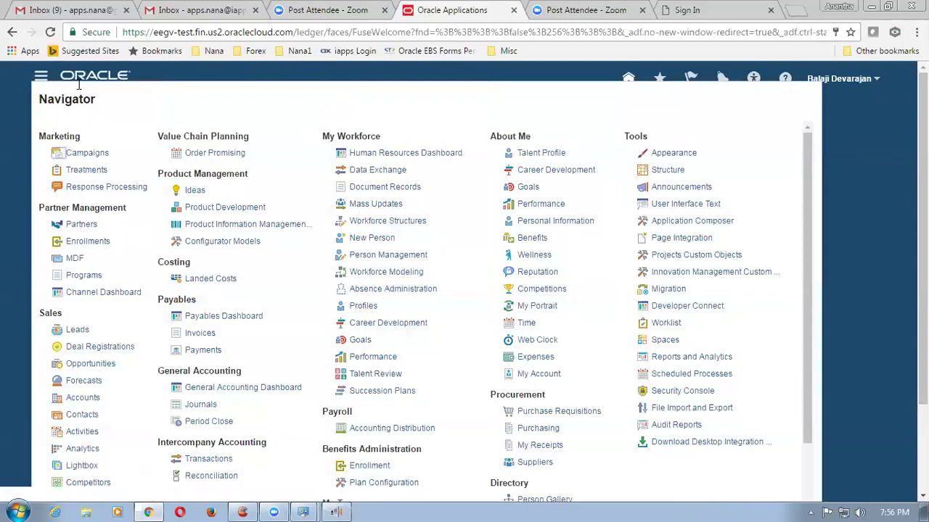
drag(809, 368, 807, 398)
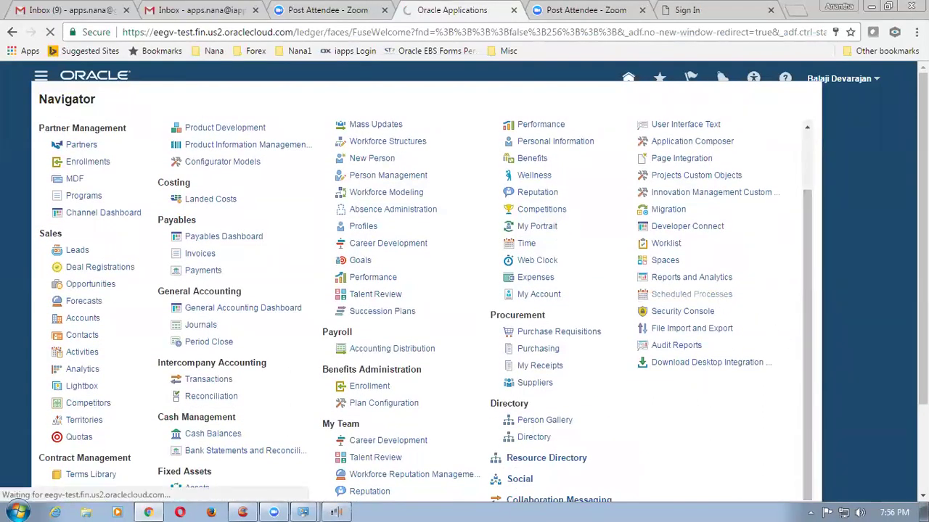
click(692, 294)
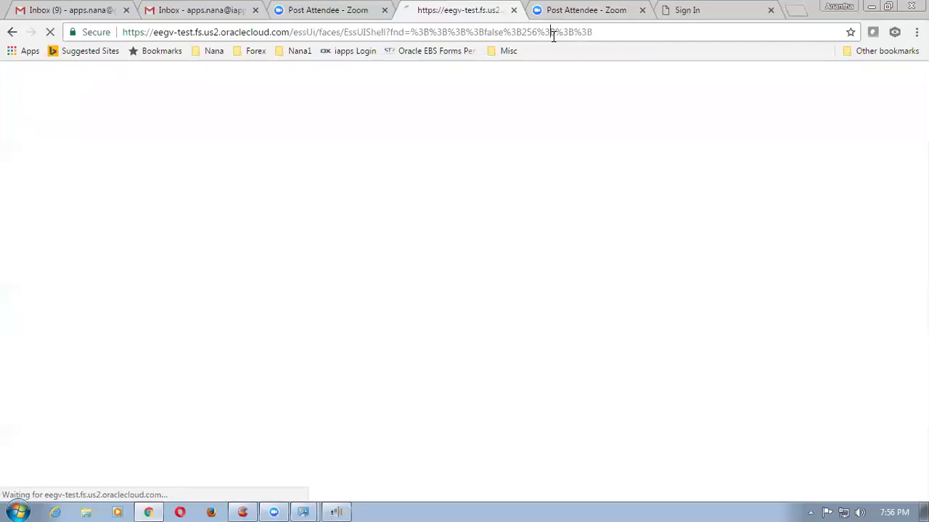
click(551, 32)
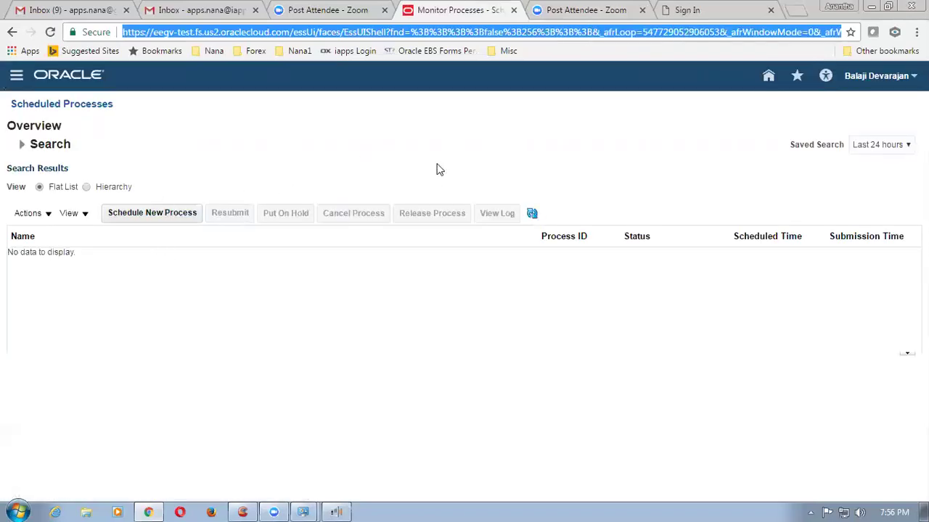
- Schedule a new process of type Job, searching for "Import Auto" and choosing Import AutoInvoice
click(149, 214)
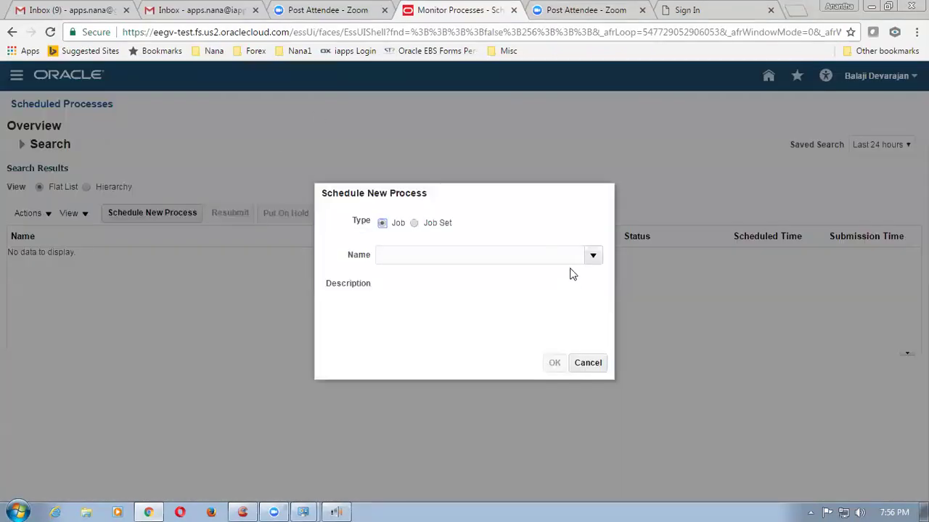
click(592, 255)
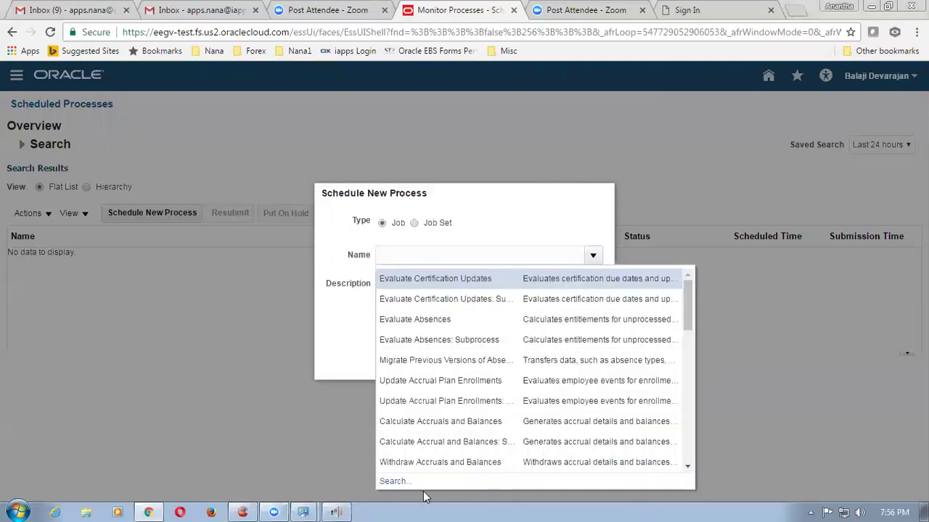
click(397, 481)
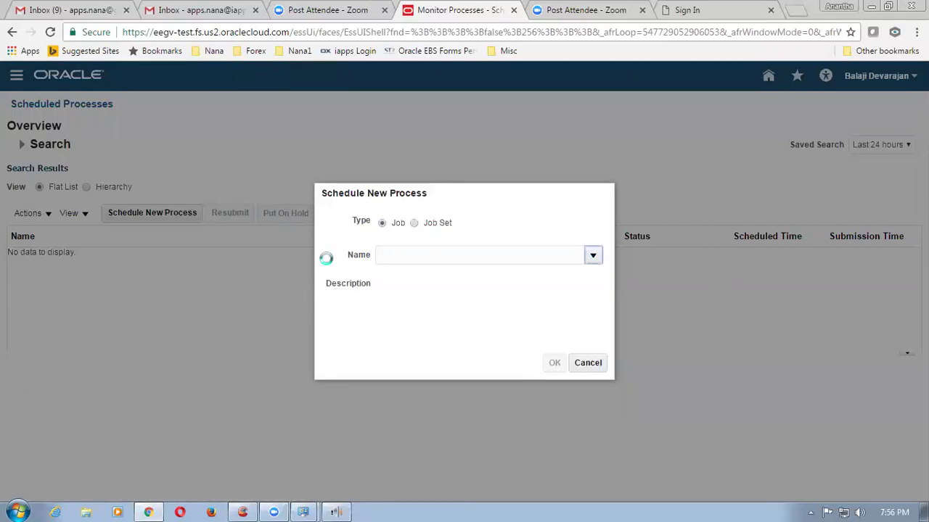
click(414, 175)
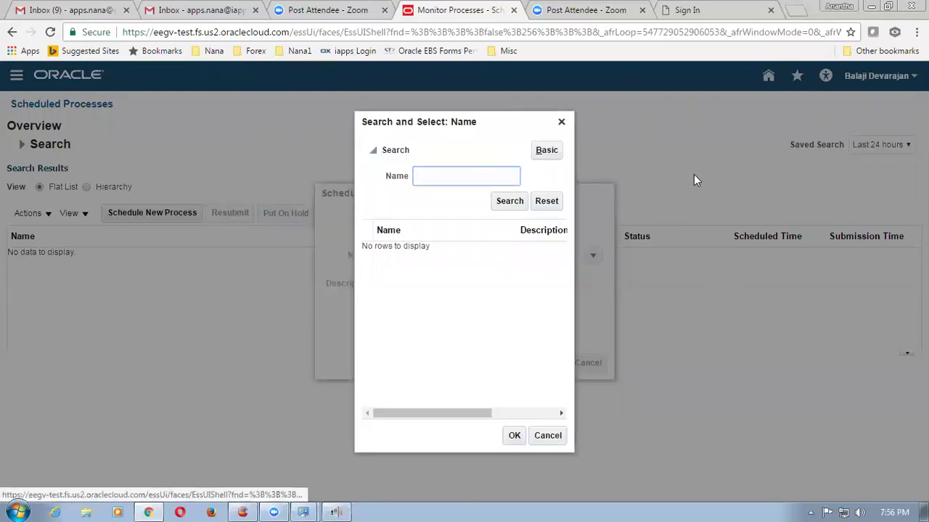
text(Import Auto)
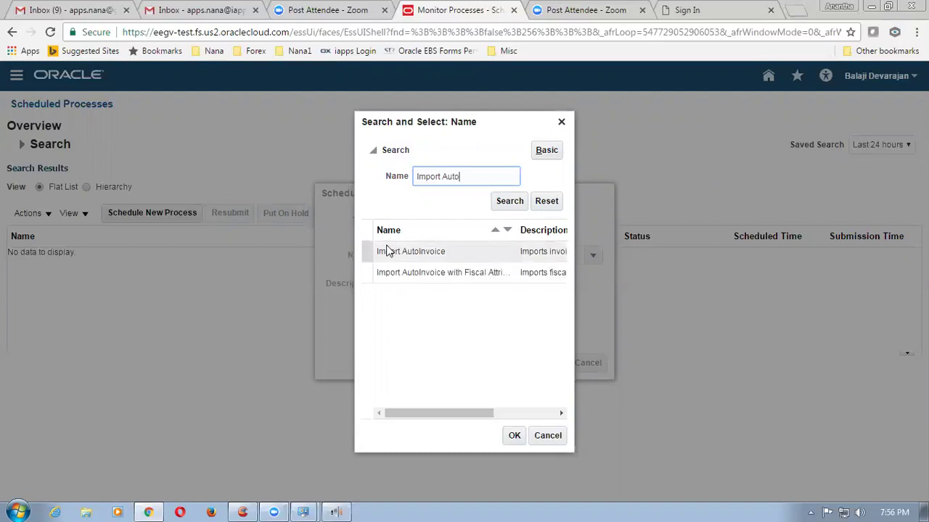
click(371, 248)
click(515, 436)
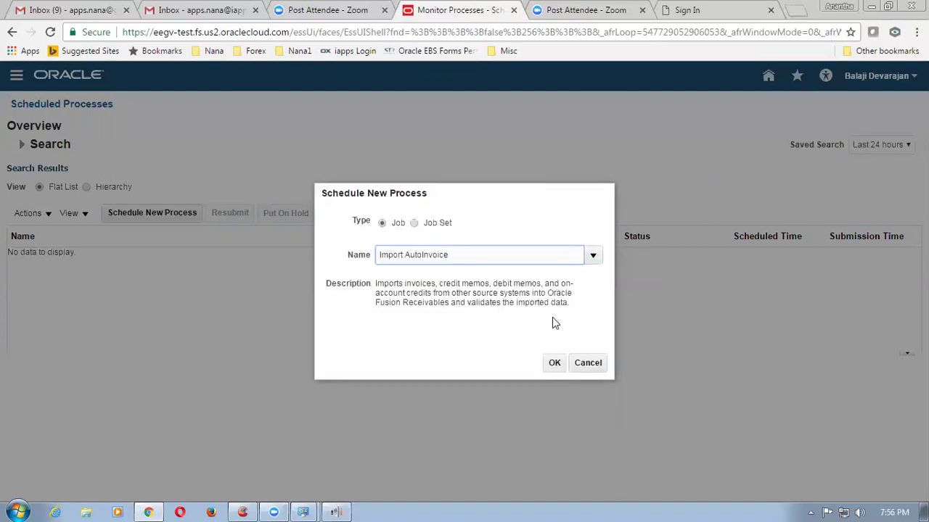
click(553, 362)
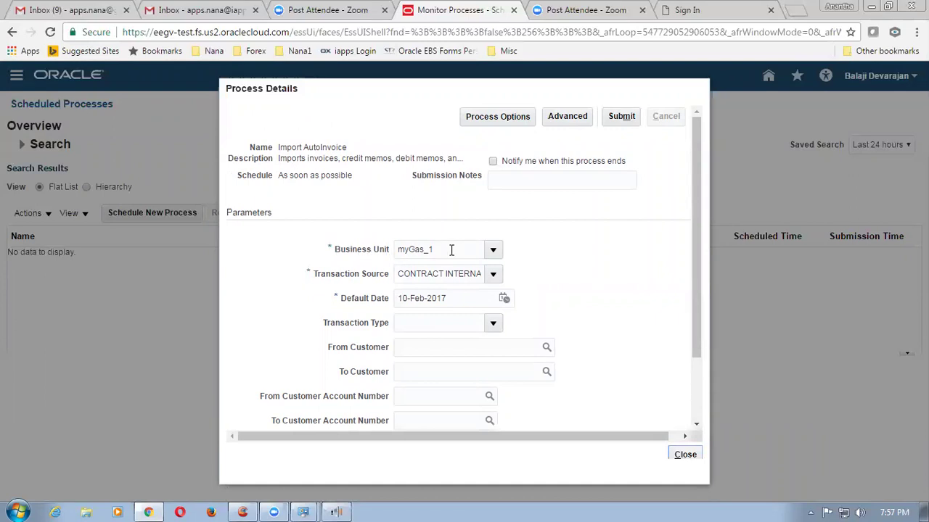
- Set the Import AutoInvoice transaction source to Distributed Order Orchestration, review the remaining parameters and submit the process
click(493, 274)
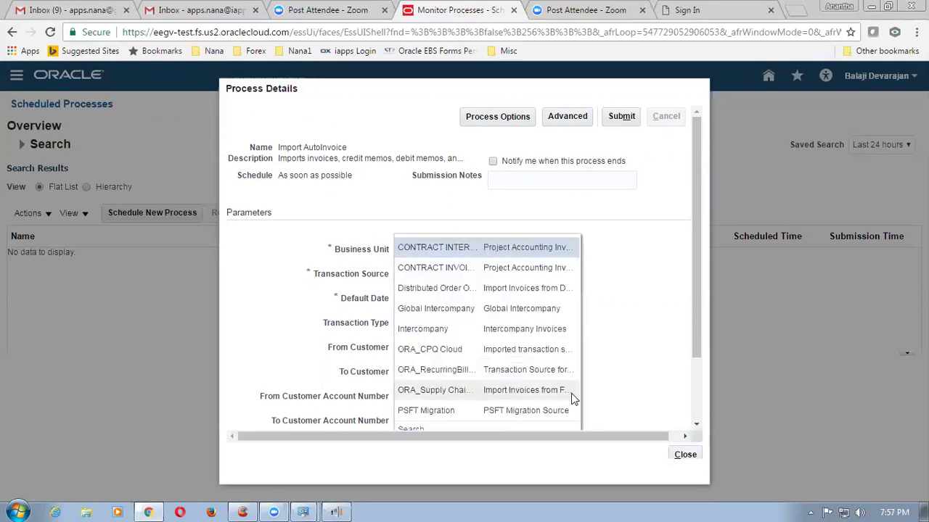
click(489, 290)
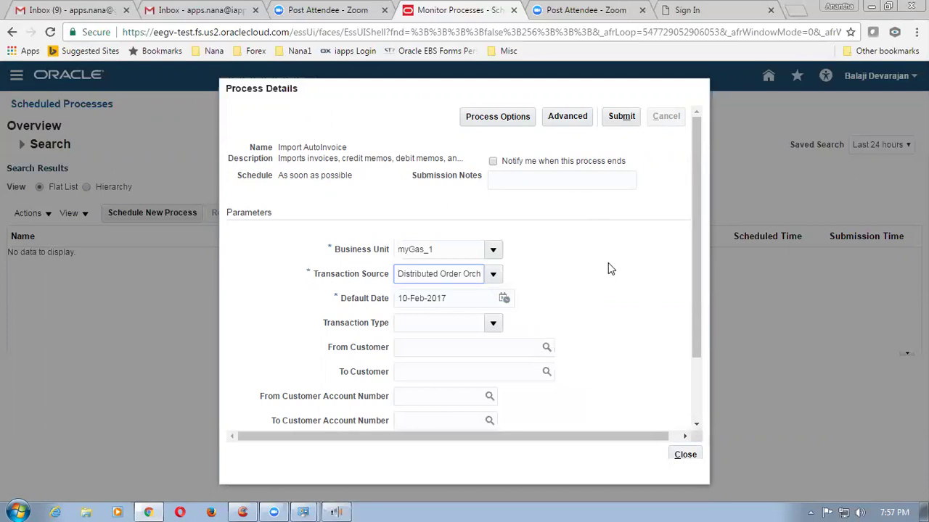
drag(692, 317, 690, 353)
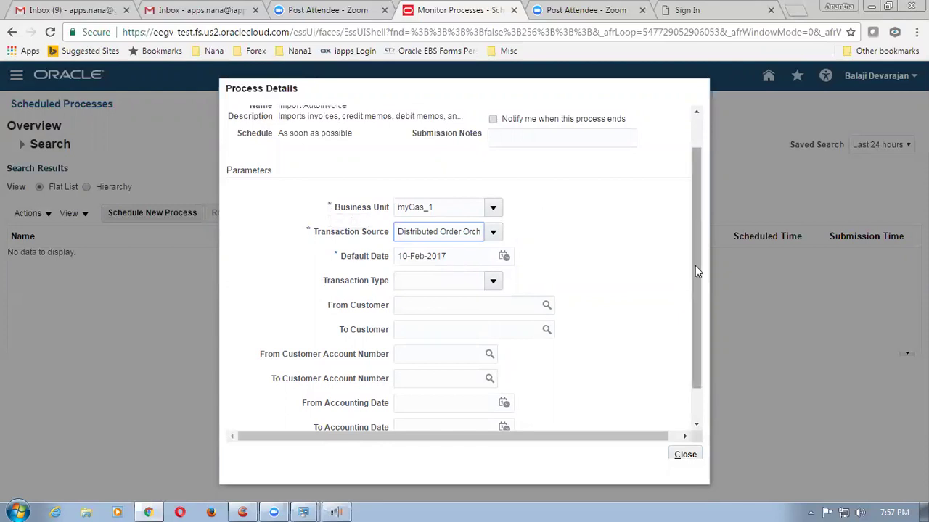
drag(695, 266, 690, 197)
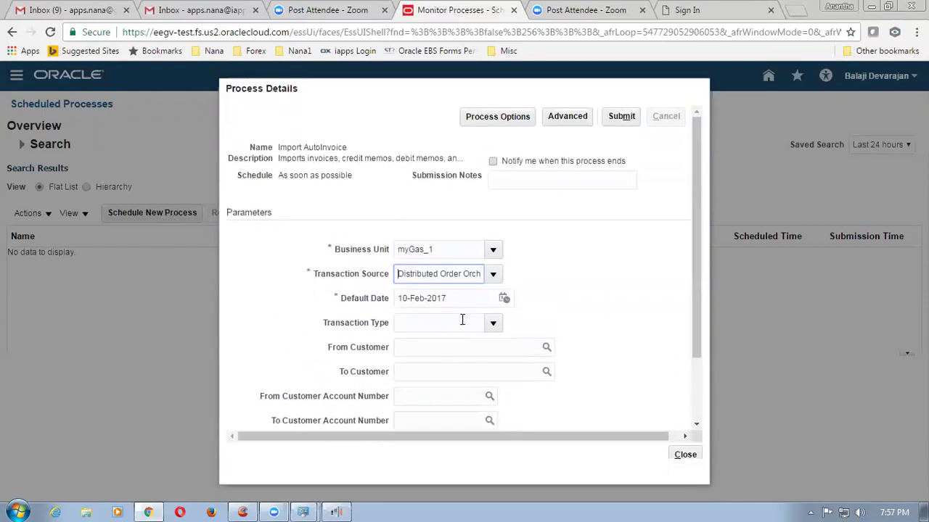
click(616, 119)
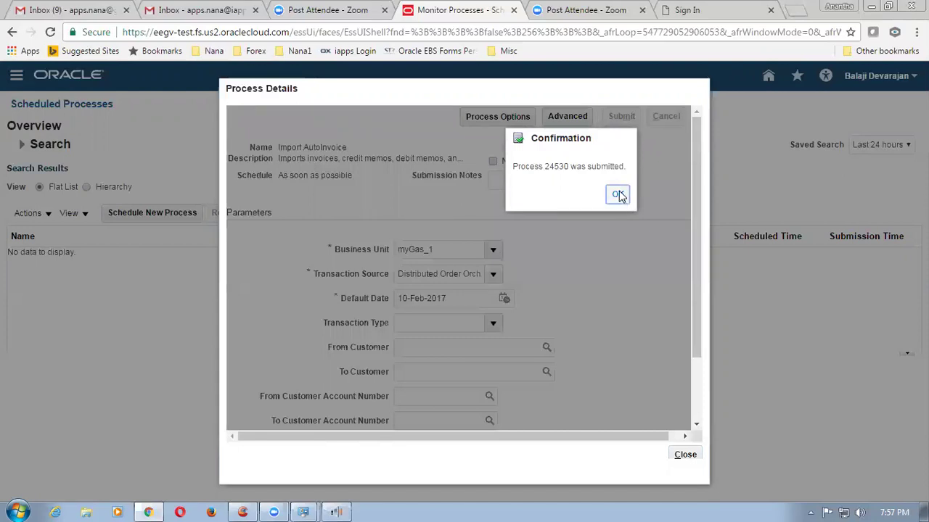
click(618, 195)
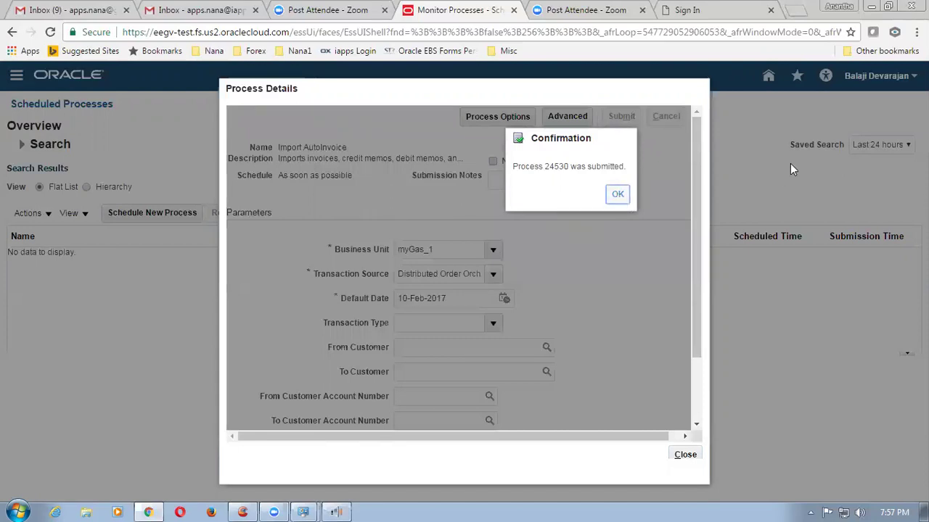
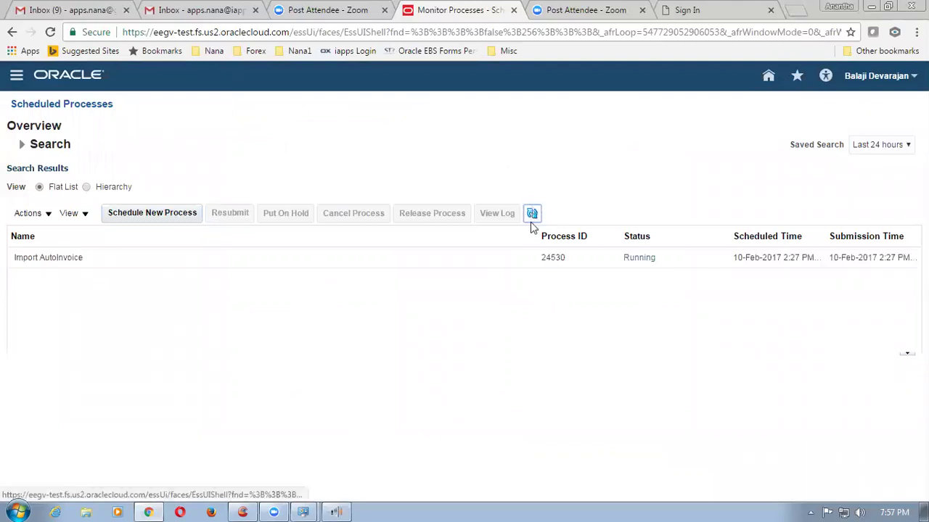
- Refresh the scheduled processes list repeatedly and check the status of Import AutoInvoice and its child processes
click(532, 212)
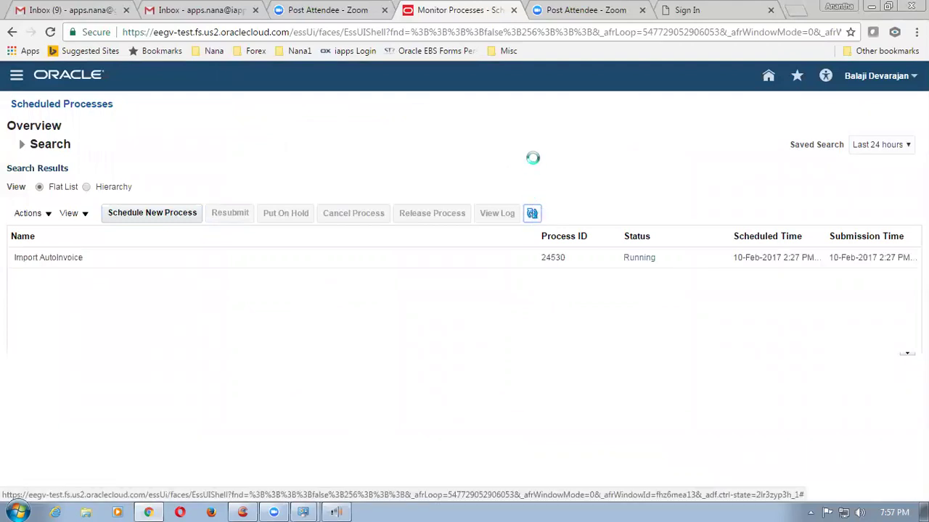
click(533, 214)
click(534, 213)
click(532, 215)
click(534, 213)
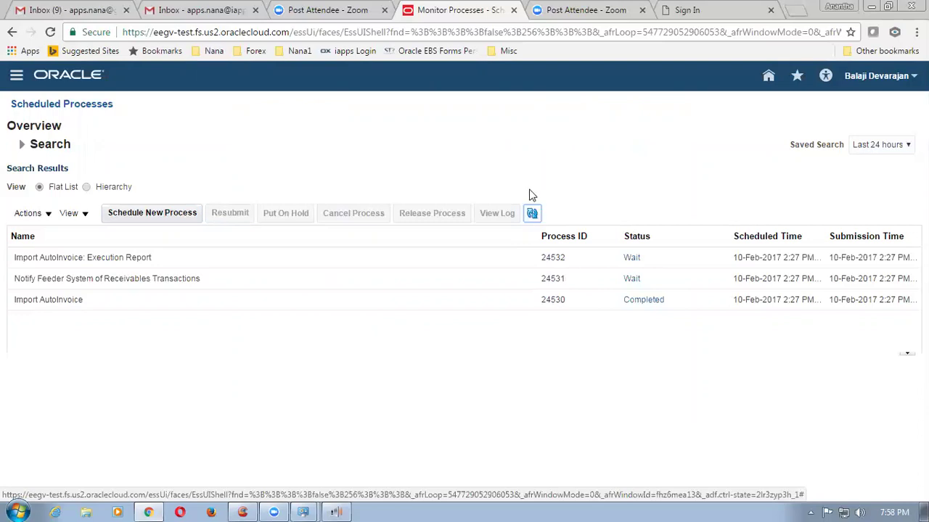
click(531, 213)
click(532, 213)
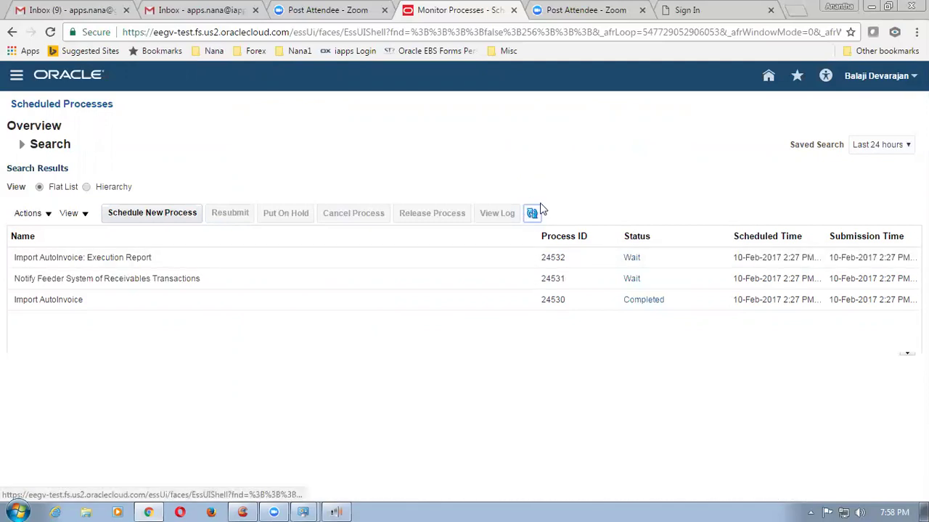
click(532, 213)
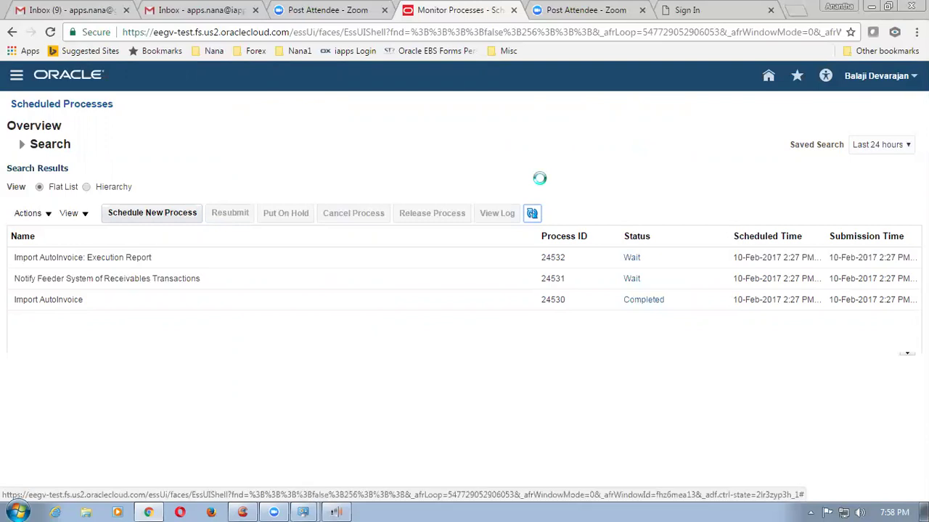
click(532, 212)
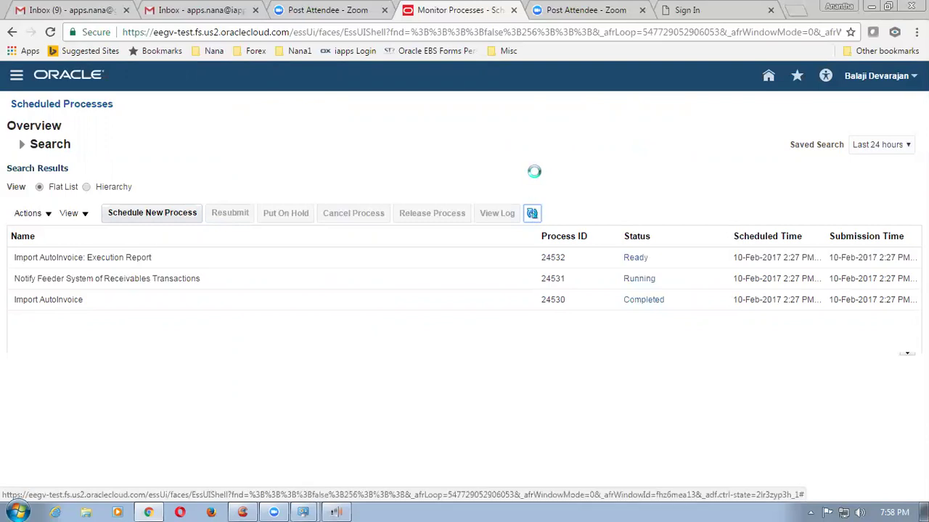
click(533, 213)
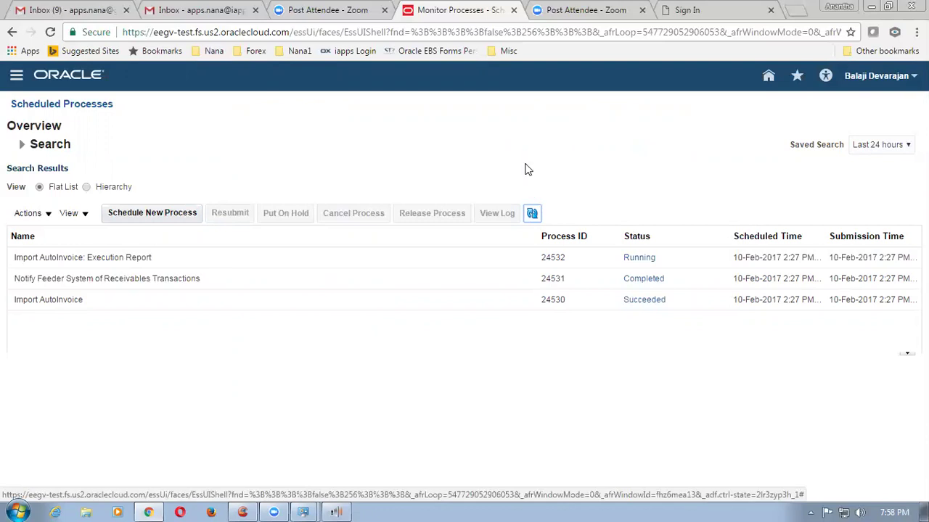
click(533, 213)
click(529, 213)
click(533, 211)
click(530, 215)
click(533, 211)
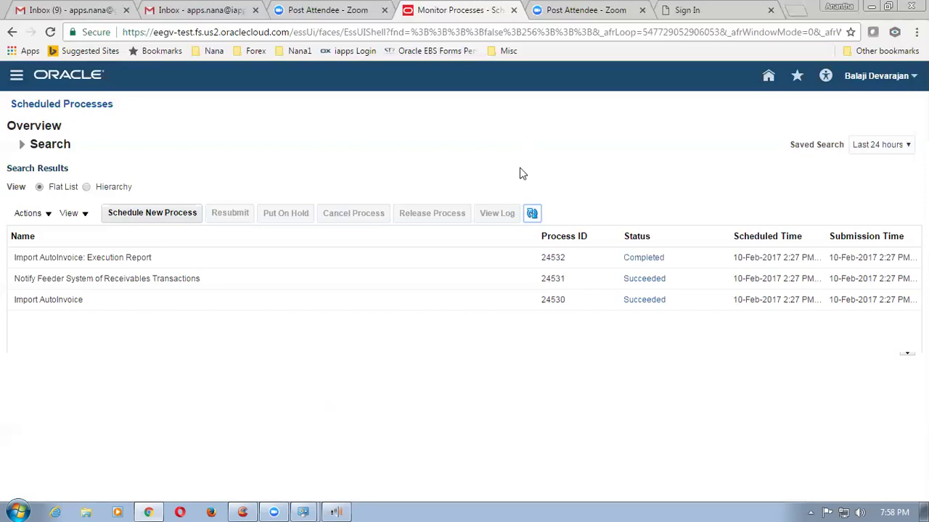
click(530, 214)
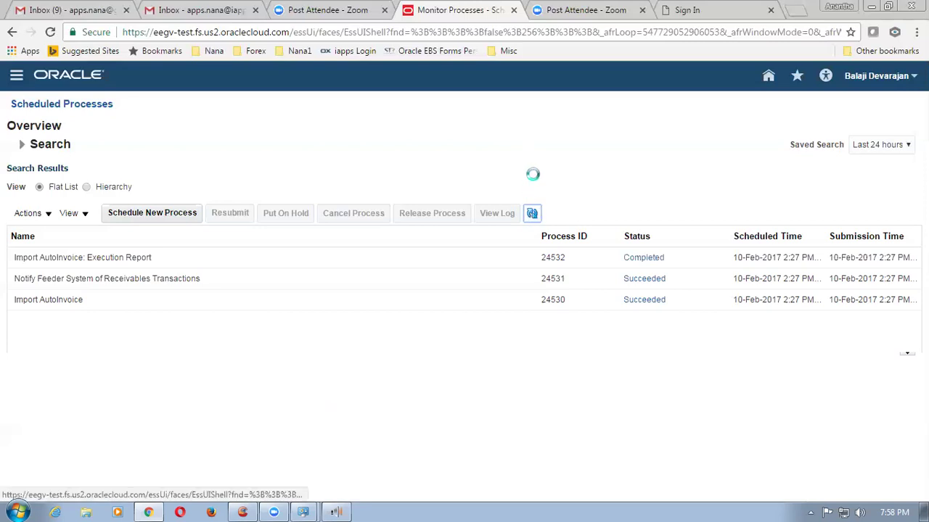
click(532, 212)
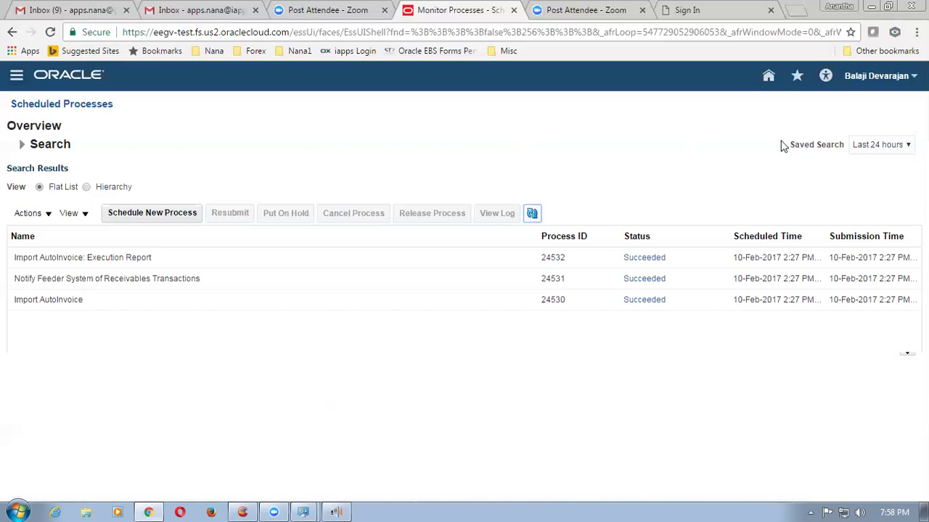
- Open the details of the Import AutoInvoice: Execution Report process and republish its output
click(16, 260)
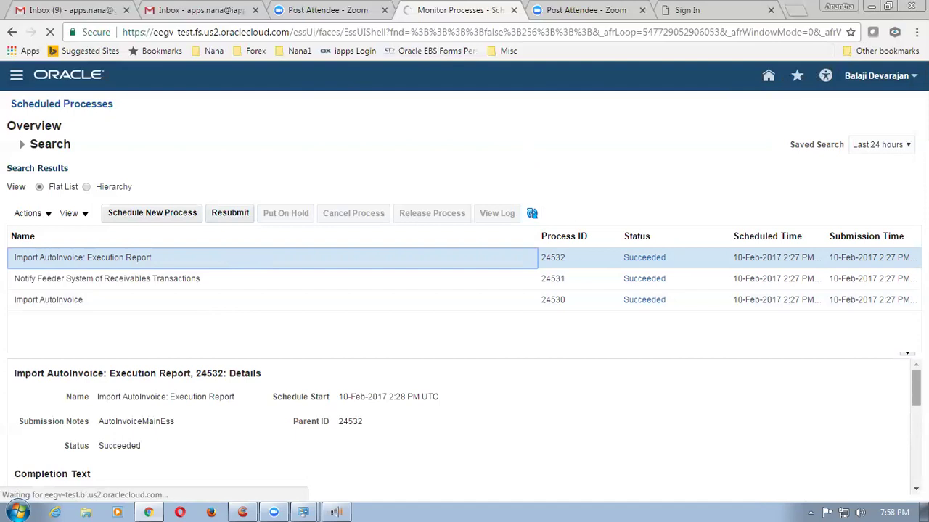
scroll(461, 428, down, 2)
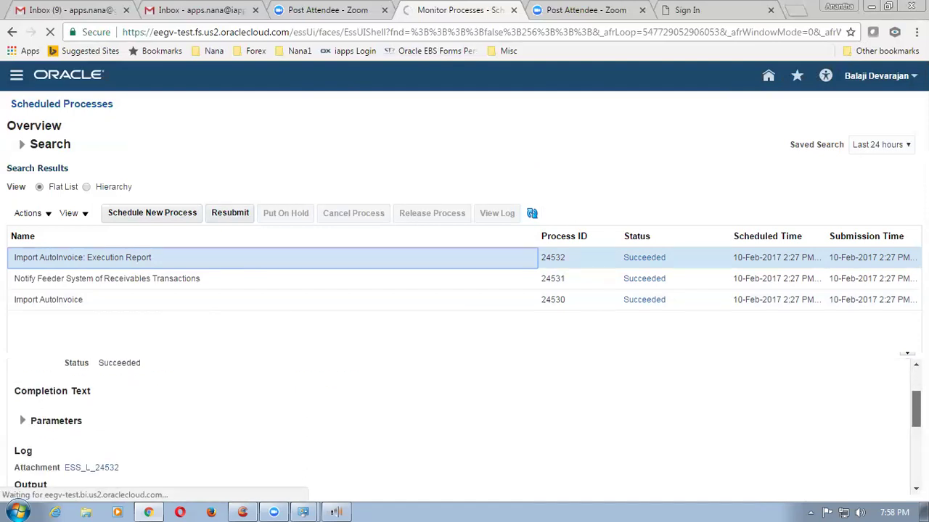
scroll(461, 428, down, 2)
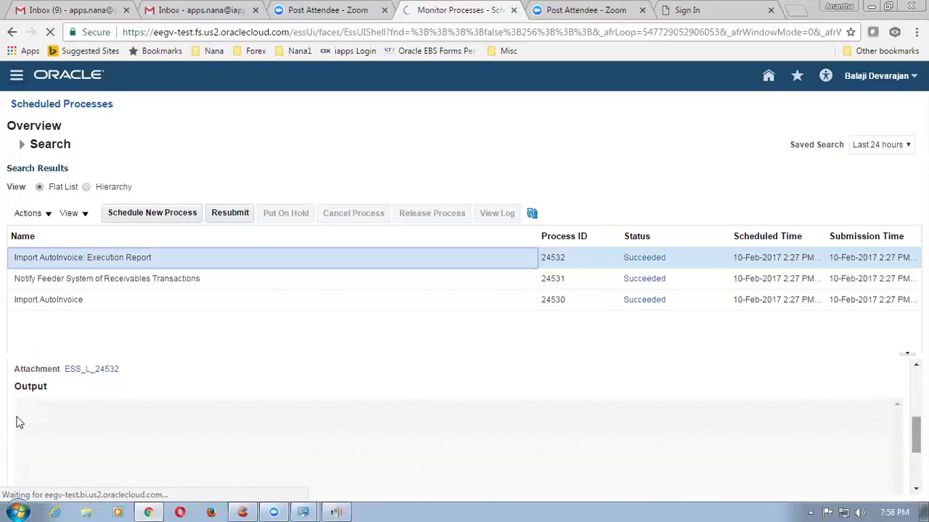
click(34, 388)
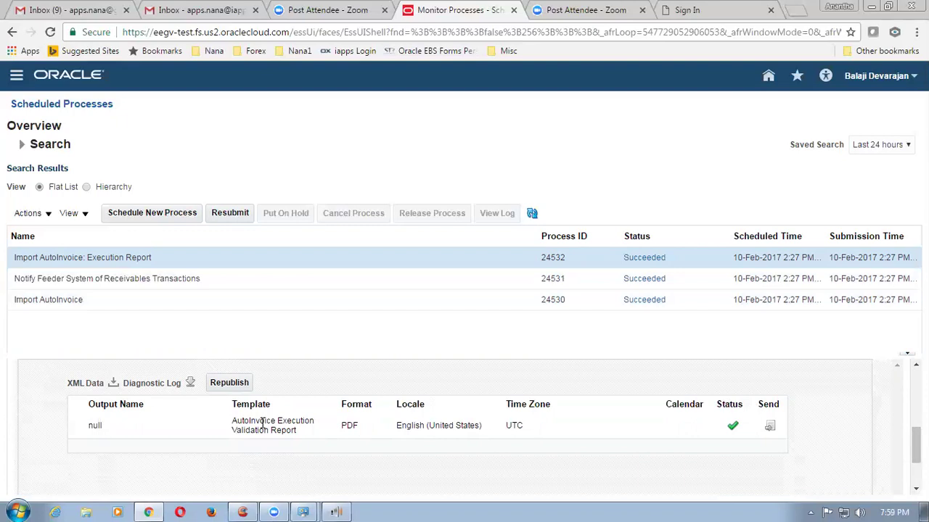
click(231, 384)
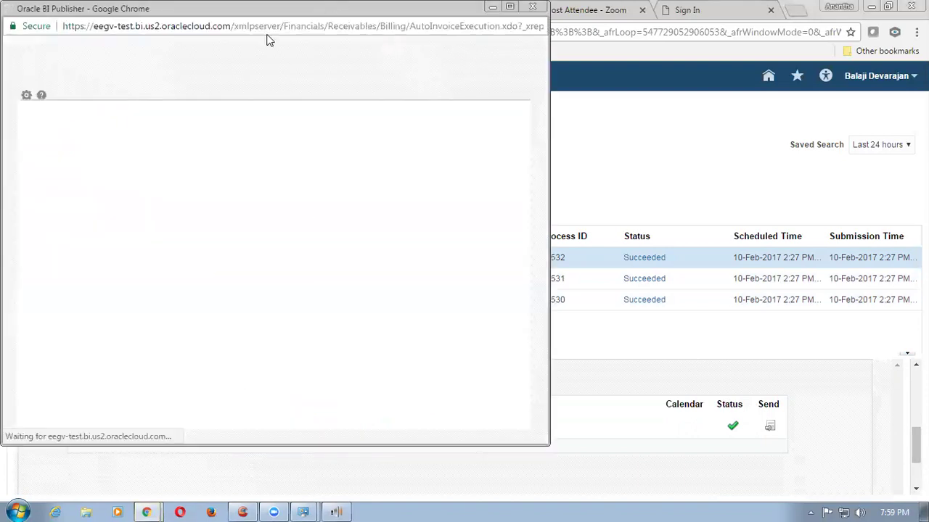
- Maximize the report window and export the Auto Invoice Execution report as HTML
click(264, 28)
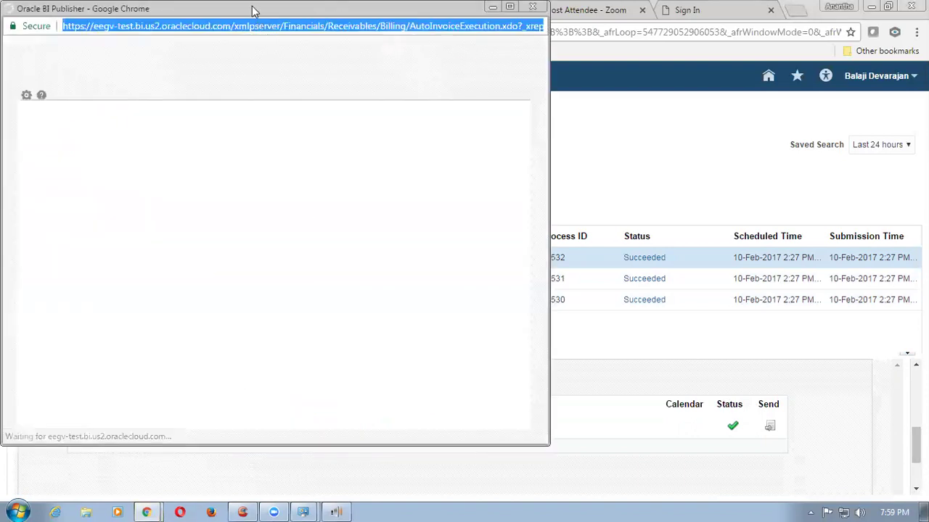
double_click(253, 11)
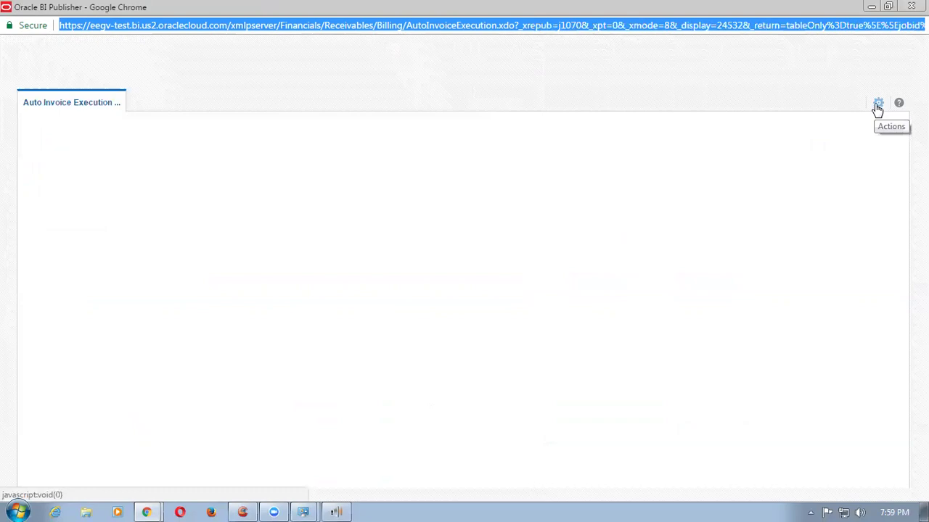
click(877, 108)
mouse_move(856, 124)
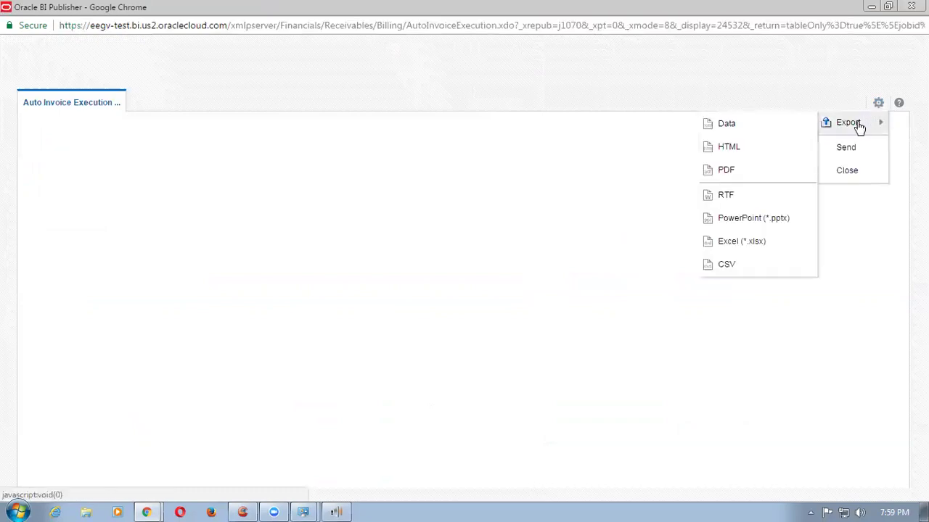
click(763, 154)
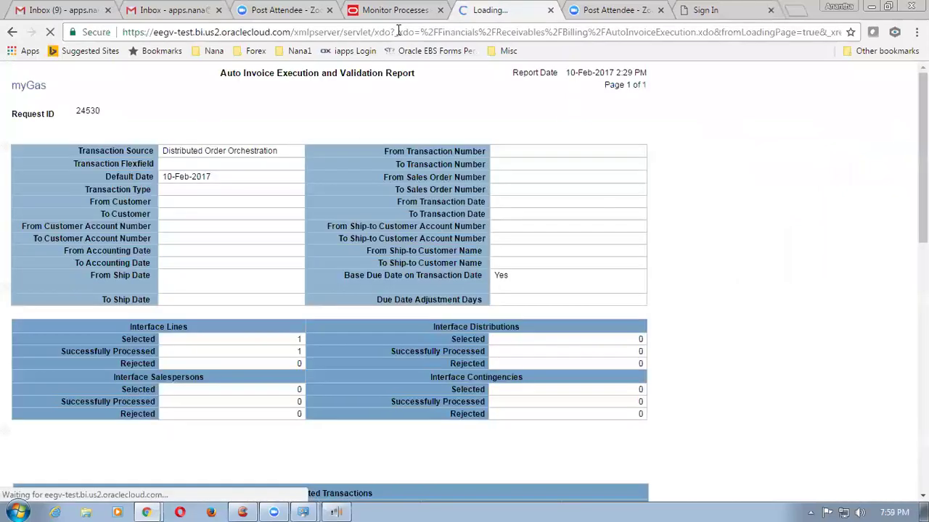
- Examine the Auto Invoice Execution and Validation Report for interface lines, created transactions, rejected lines and errors, and close the report
scroll(586, 324, down, 2)
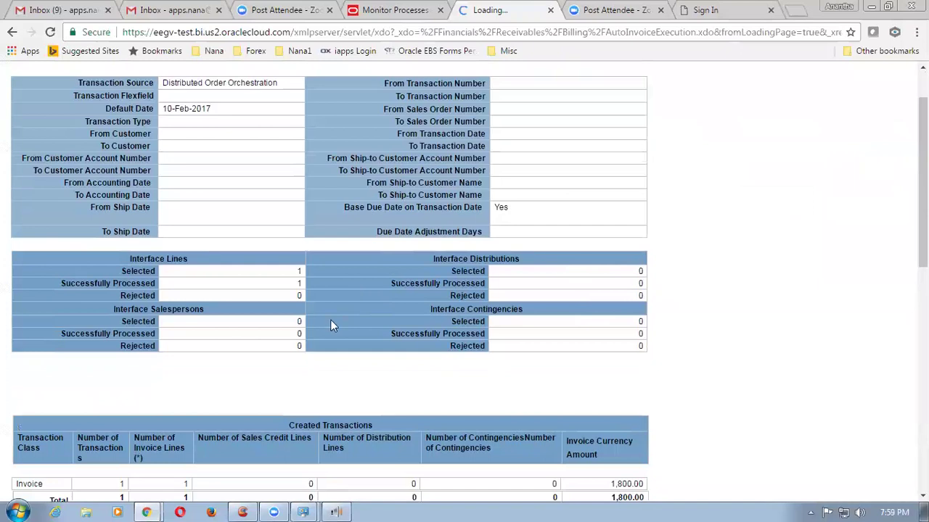
scroll(227, 197, up, 2)
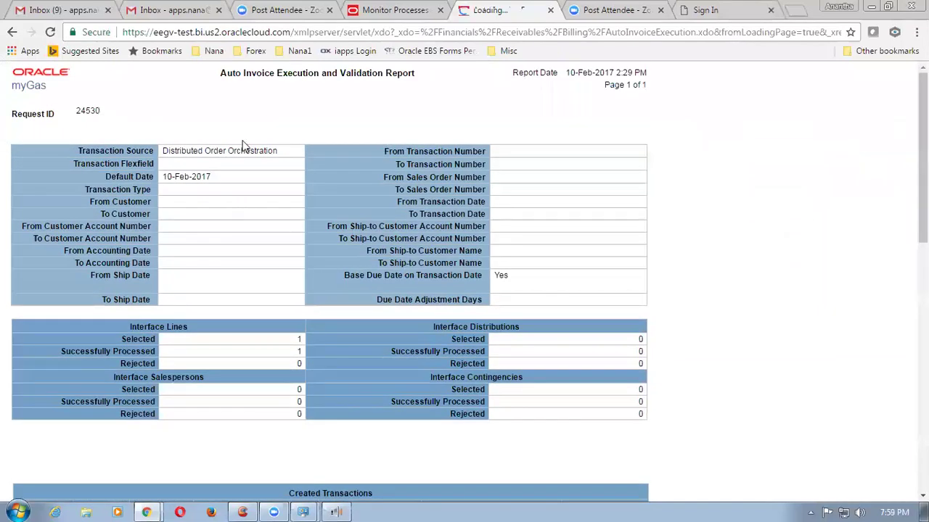
scroll(243, 145, down, 2)
double_click(134, 271)
click(210, 278)
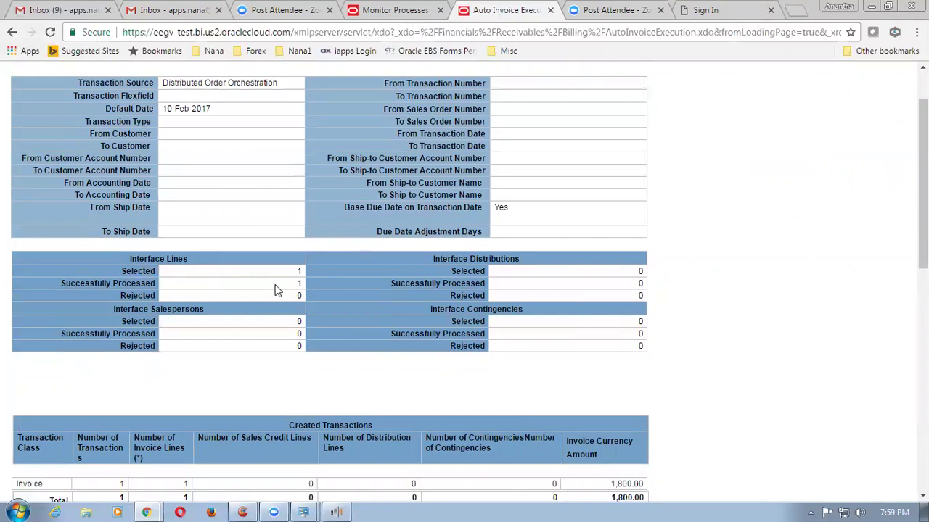
scroll(280, 283, down, 3)
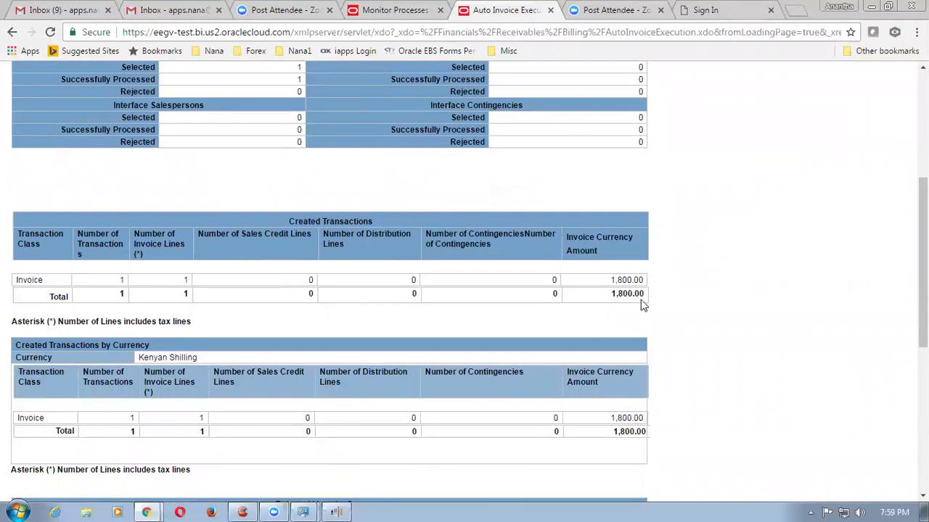
scroll(600, 287, down, 4)
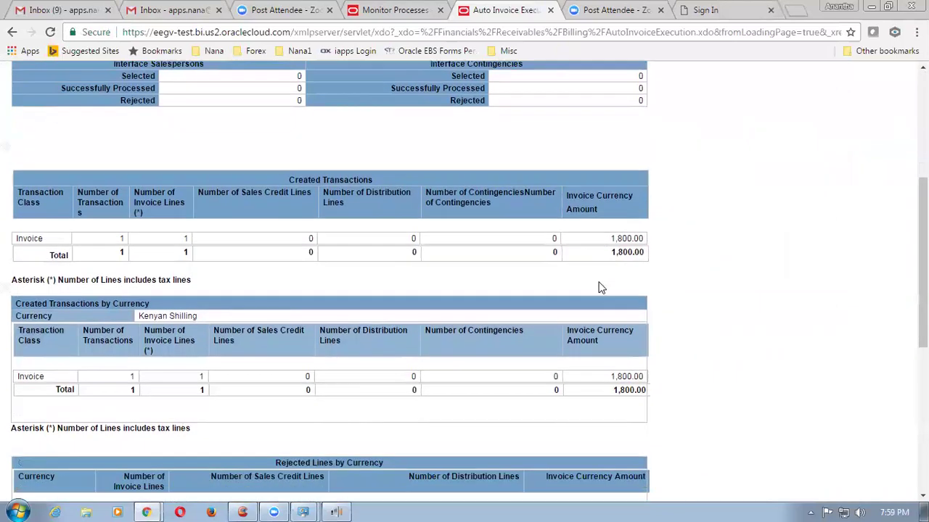
scroll(417, 298, down, 3)
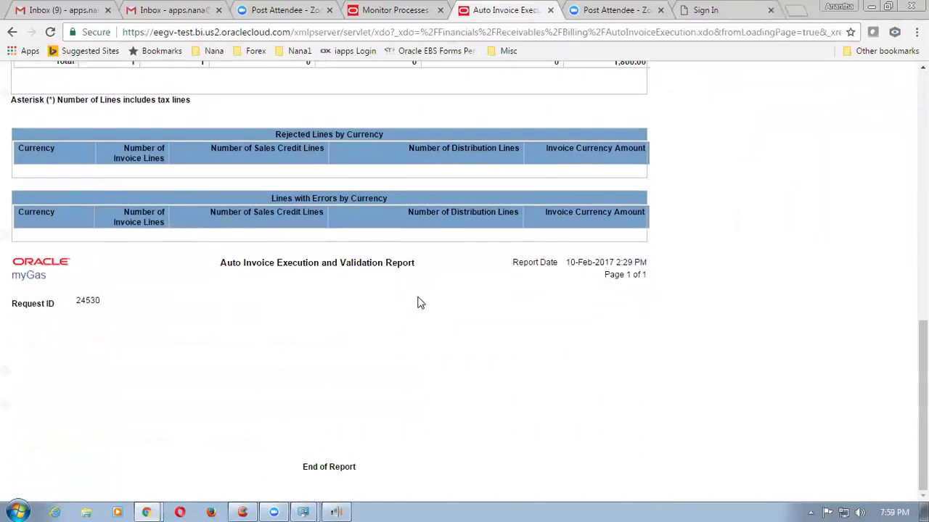
scroll(417, 303, up, 9)
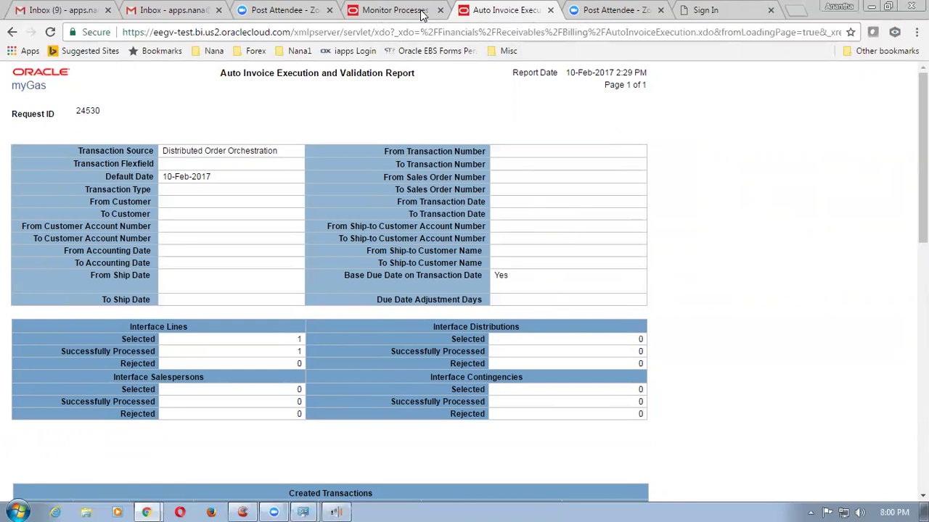
click(550, 10)
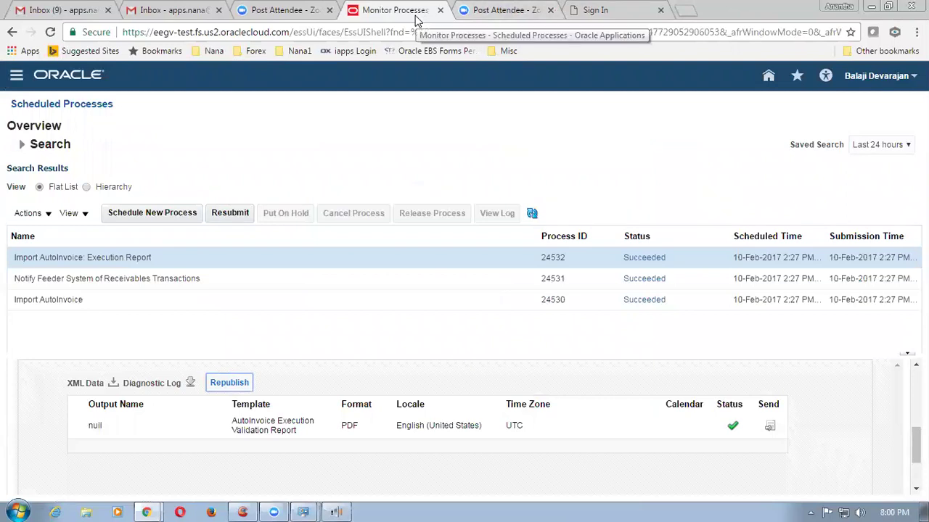
click(500, 10)
click(594, 10)
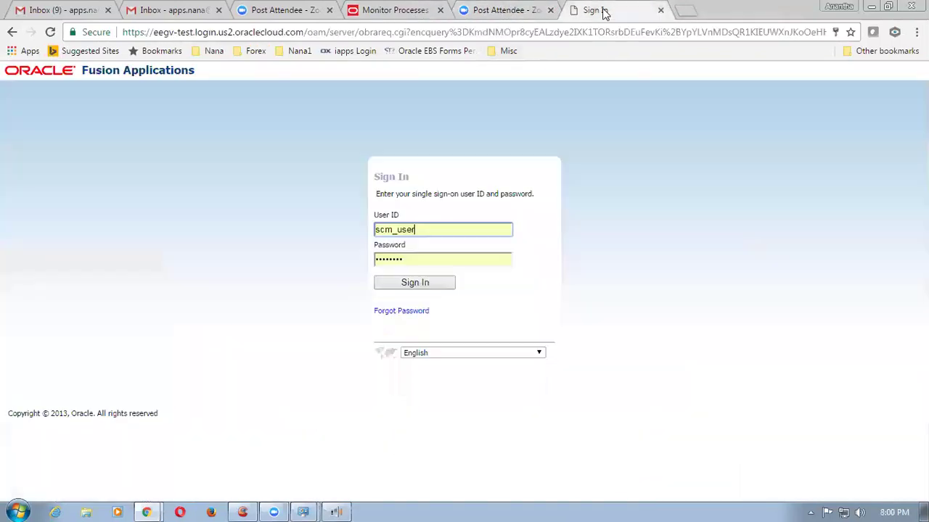
click(413, 14)
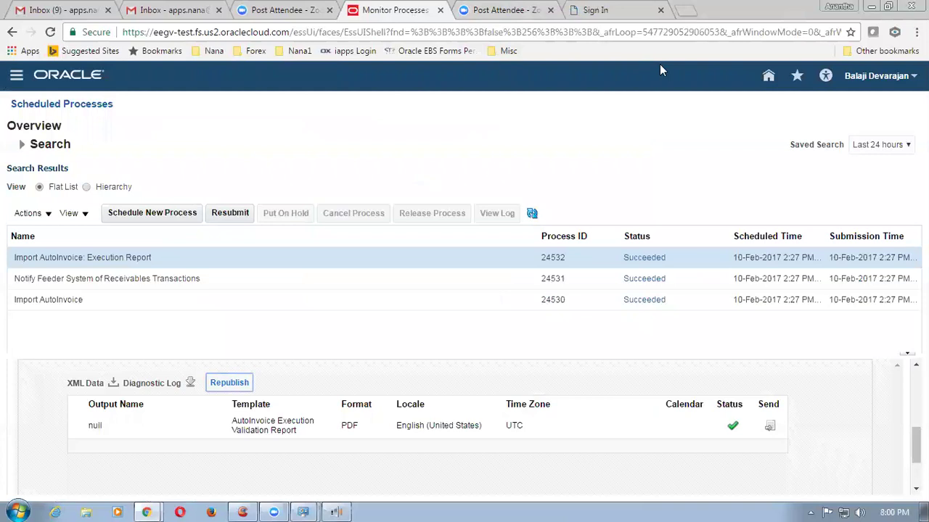
- Sign out of the financials account, confirm the single sign-off, and sign in as the user with Order Management access
click(862, 82)
click(884, 100)
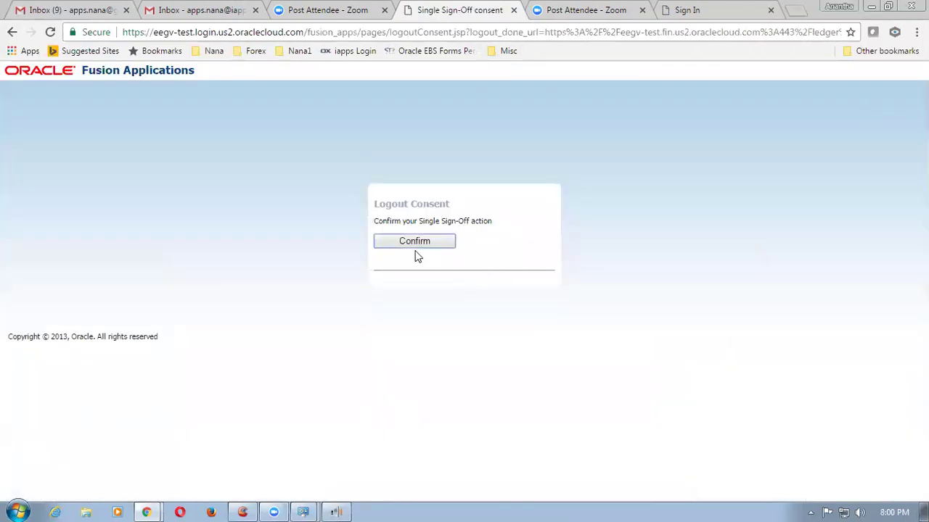
click(414, 243)
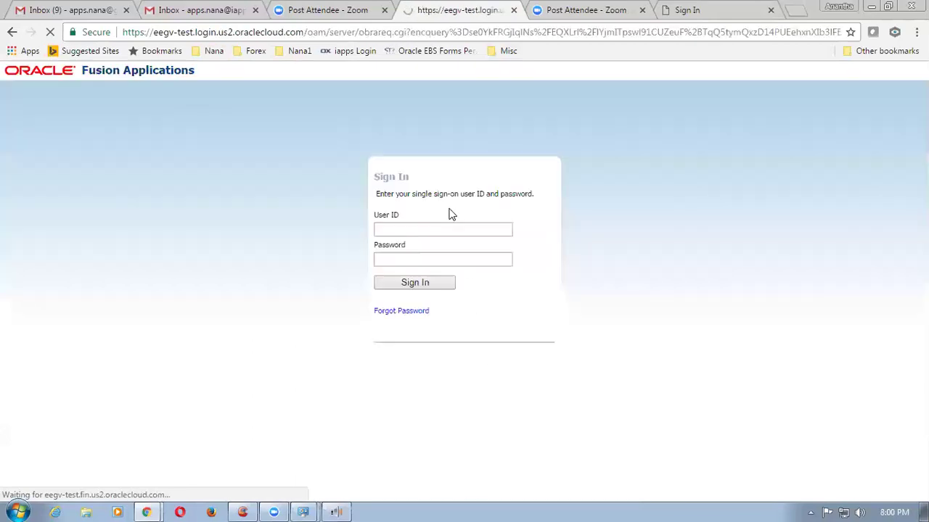
click(426, 284)
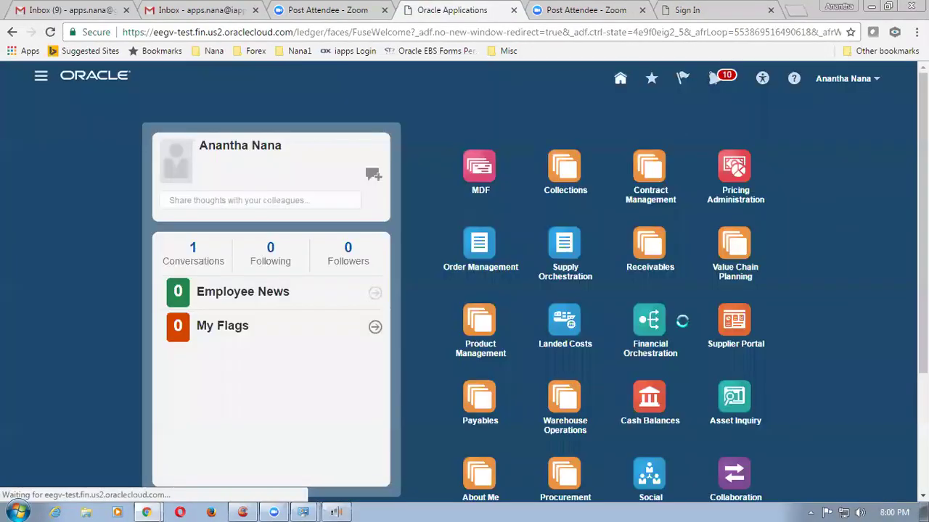
- Go to the Order Management work area and open the Manage Orders task
click(485, 238)
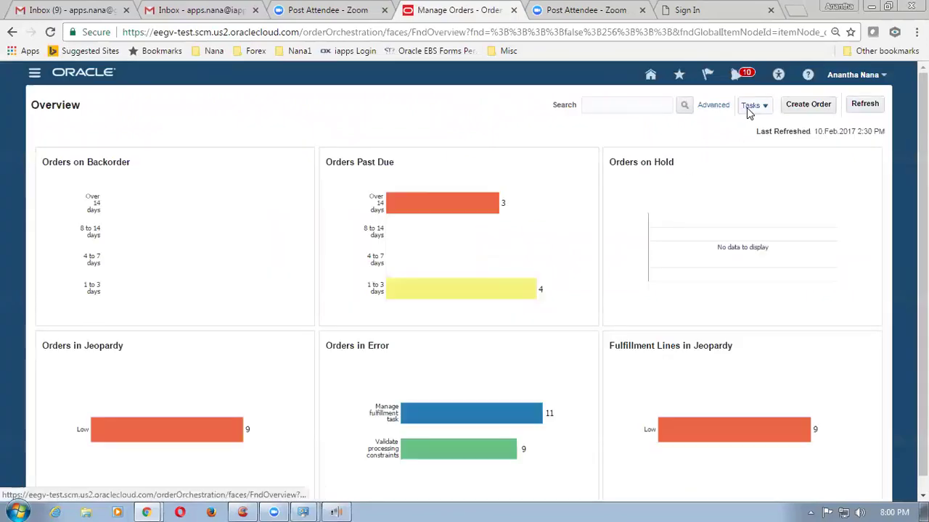
click(750, 106)
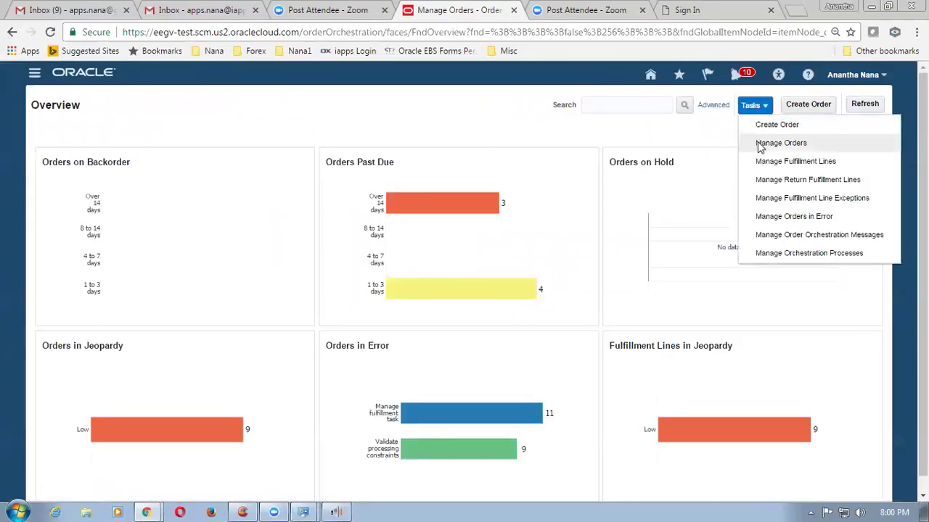
click(758, 142)
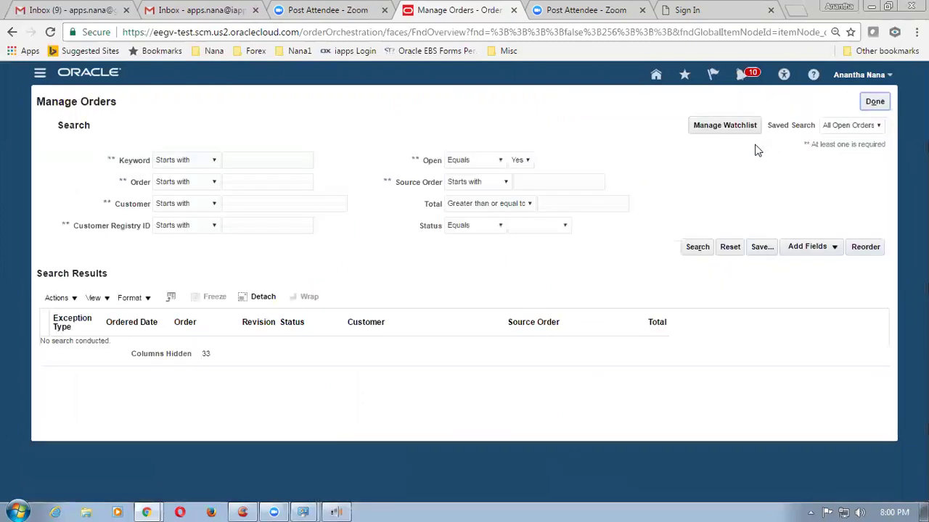
- Search for the TEST_CUSTOMER2 sales order by its order number and open it
click(258, 183)
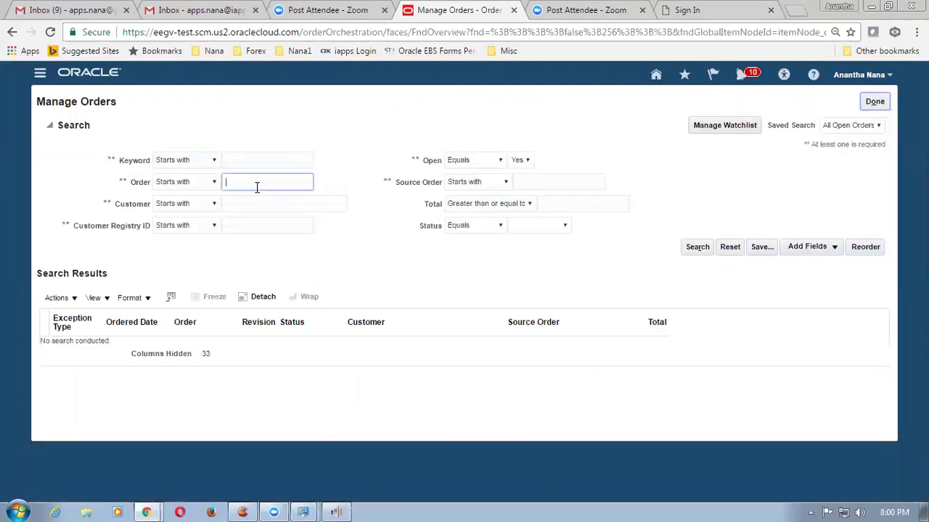
text(12009)
click(697, 249)
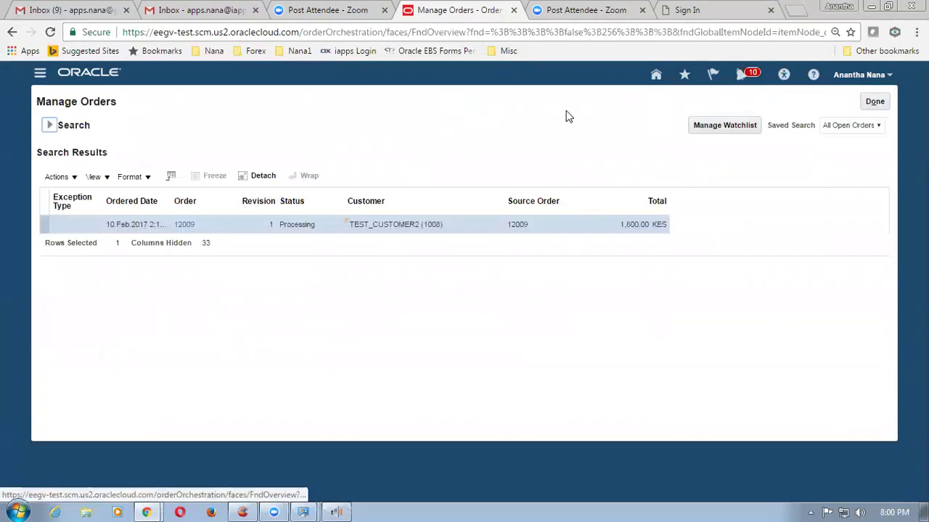
click(185, 227)
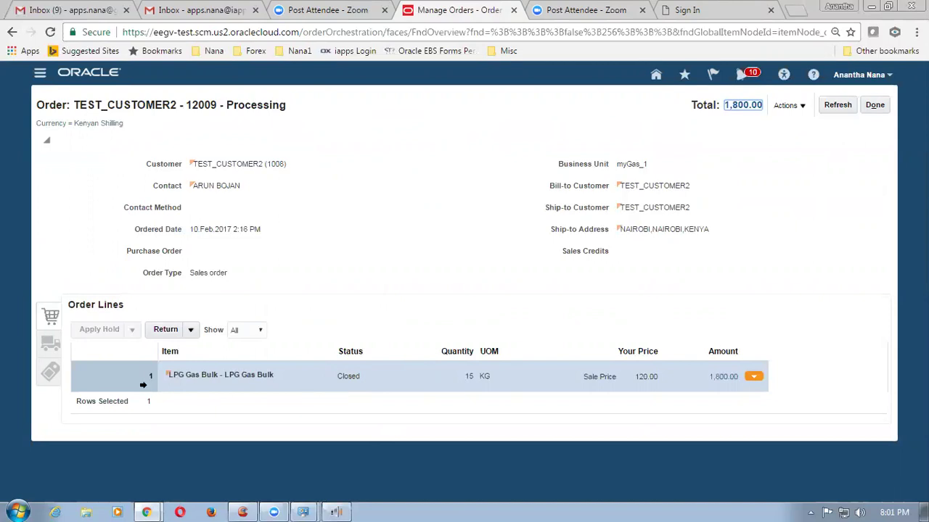
- Start a return for the LPG Gas Bulk line with quantity 5, type Return for credit and return the item, and reason The item is damaged
click(72, 378)
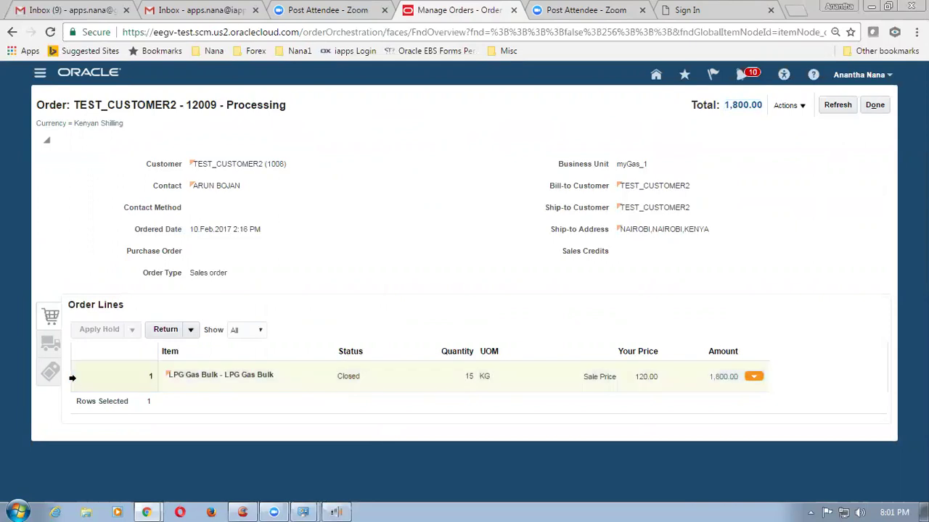
click(164, 332)
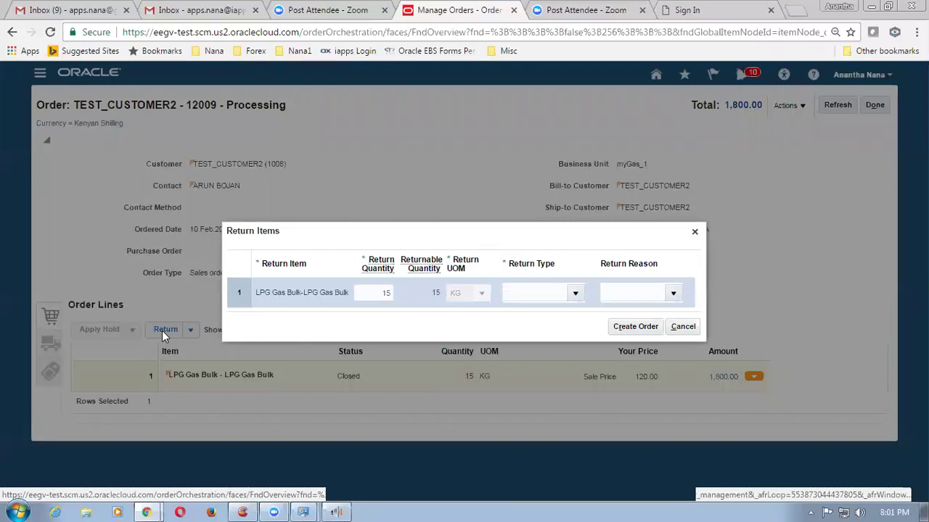
click(573, 295)
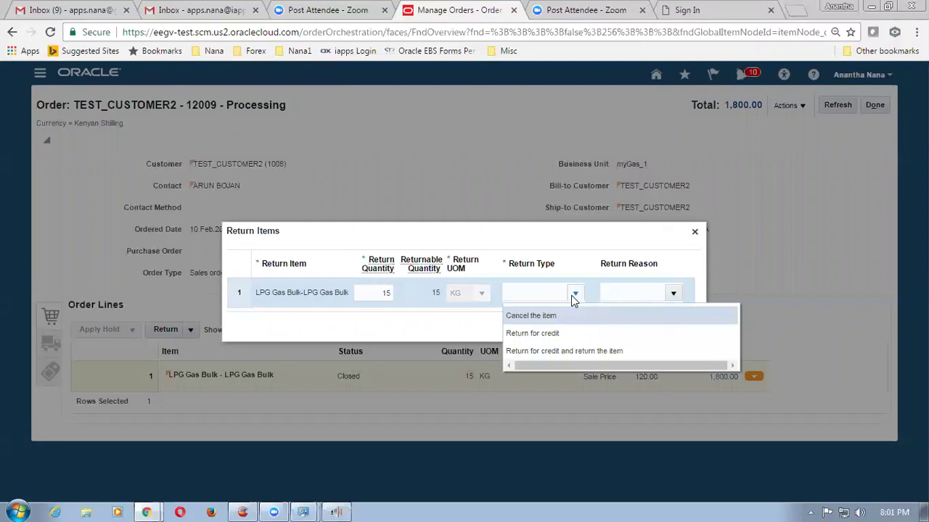
click(586, 353)
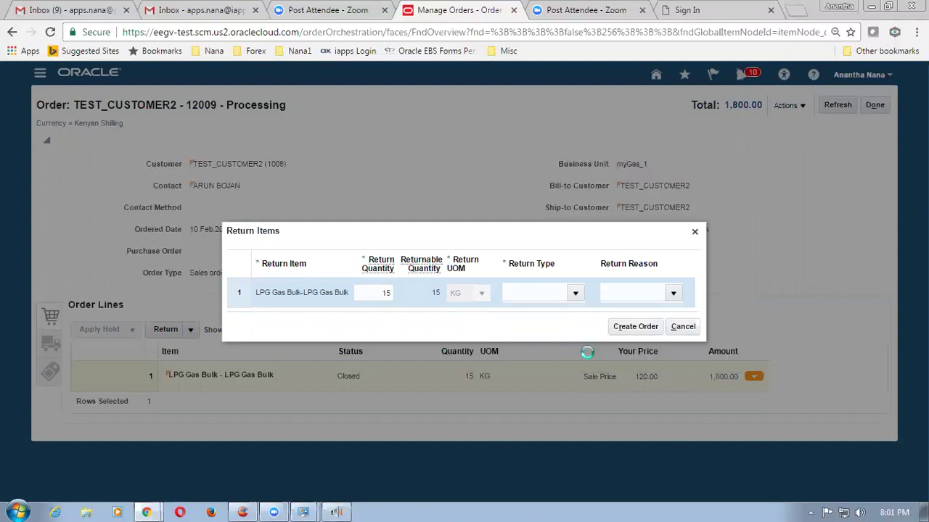
click(673, 294)
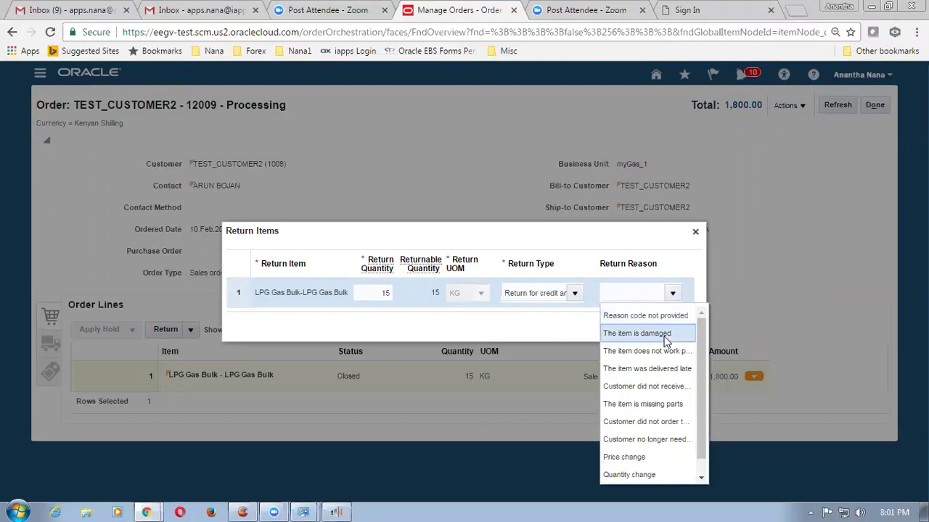
click(663, 334)
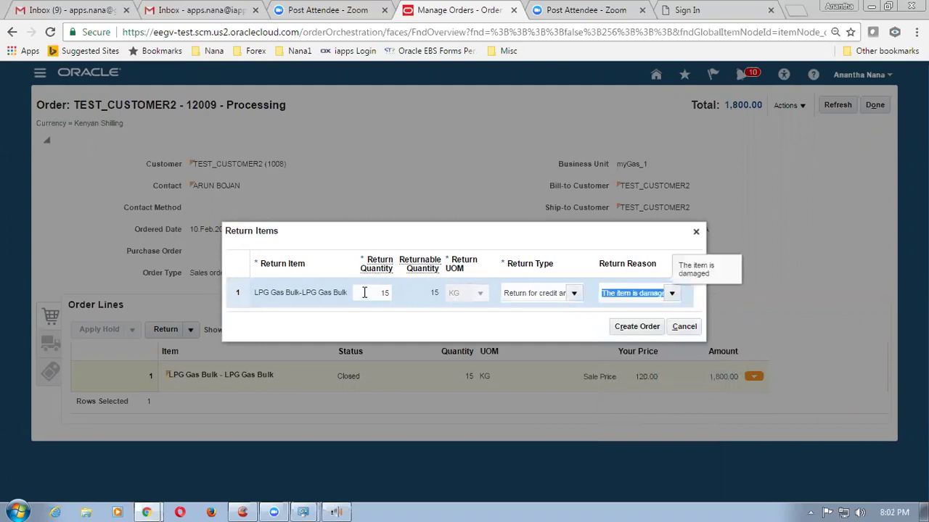
drag(368, 294, 396, 298)
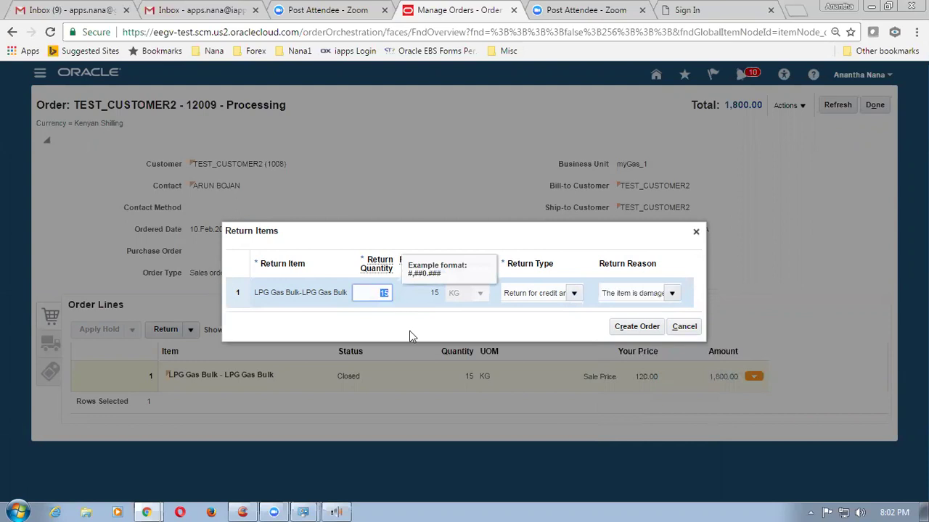
text(5)
click(440, 333)
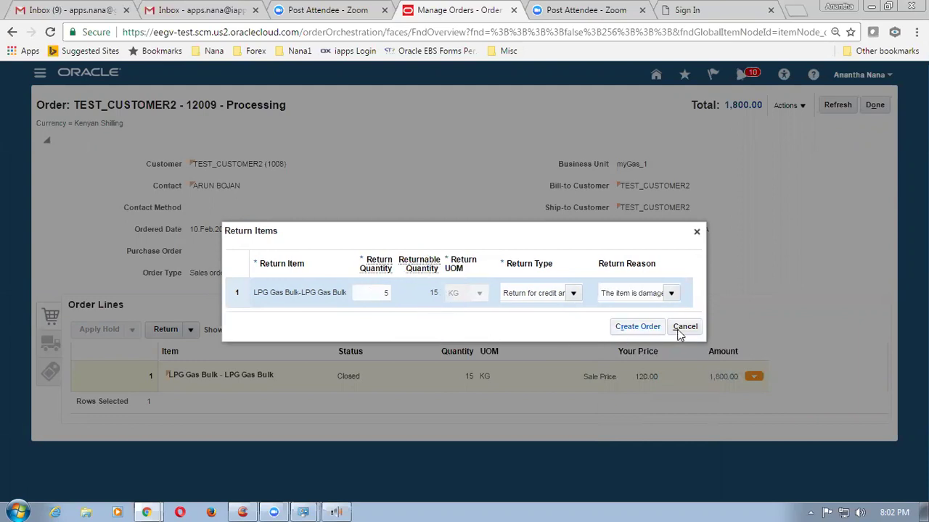
- Create the return order from the entered return details, save it and submit it
click(636, 328)
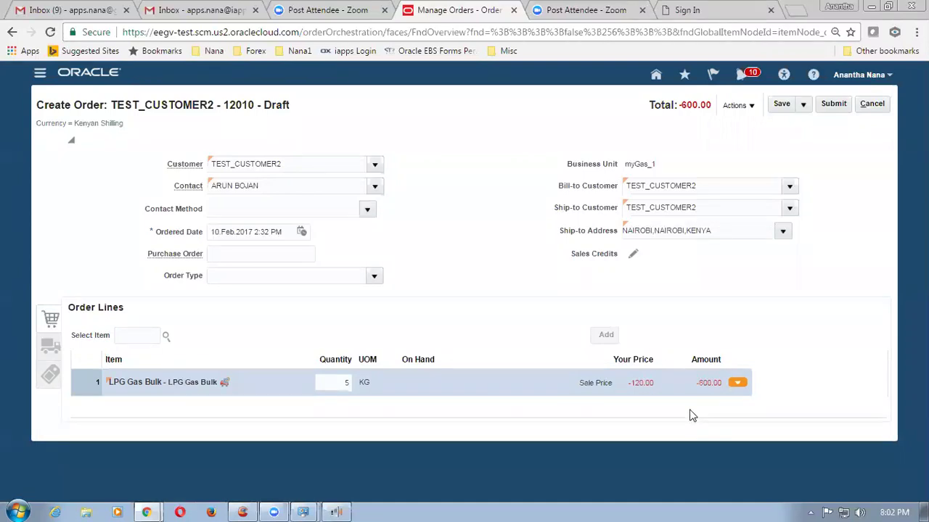
click(780, 105)
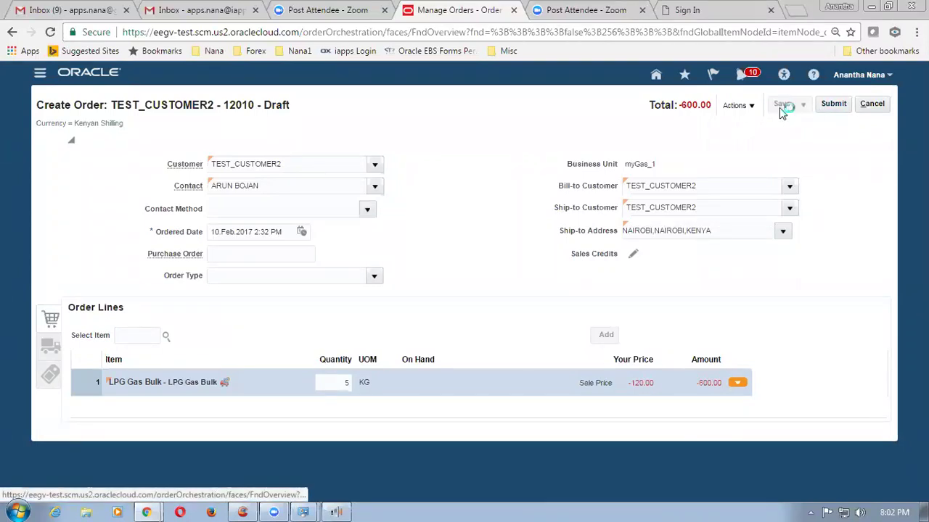
click(834, 105)
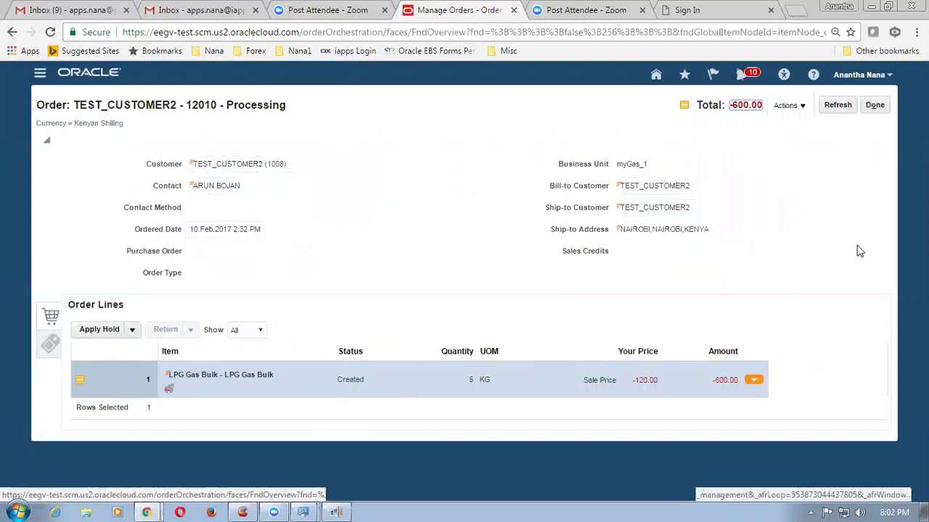
- Open the return order's fulfillment view and examine its return line details and the task statuses in the line's orchestration plan
click(785, 109)
click(805, 187)
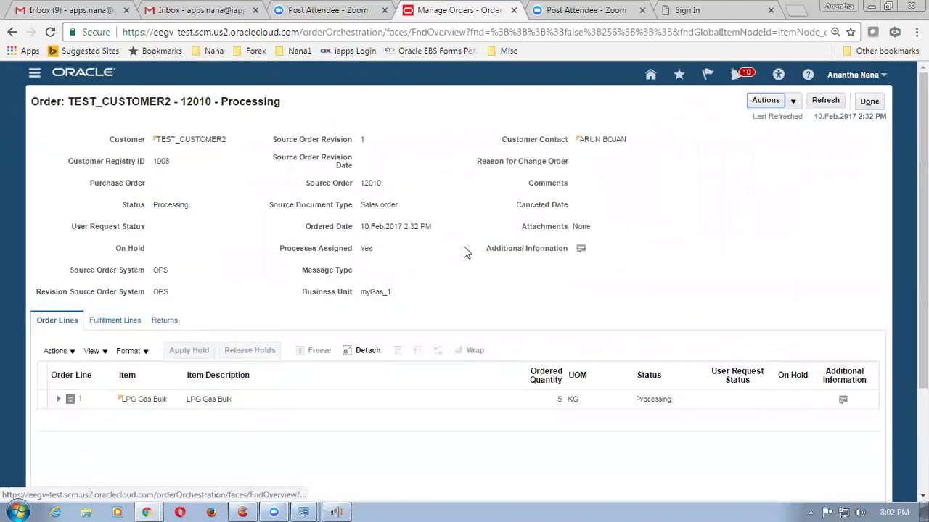
click(131, 321)
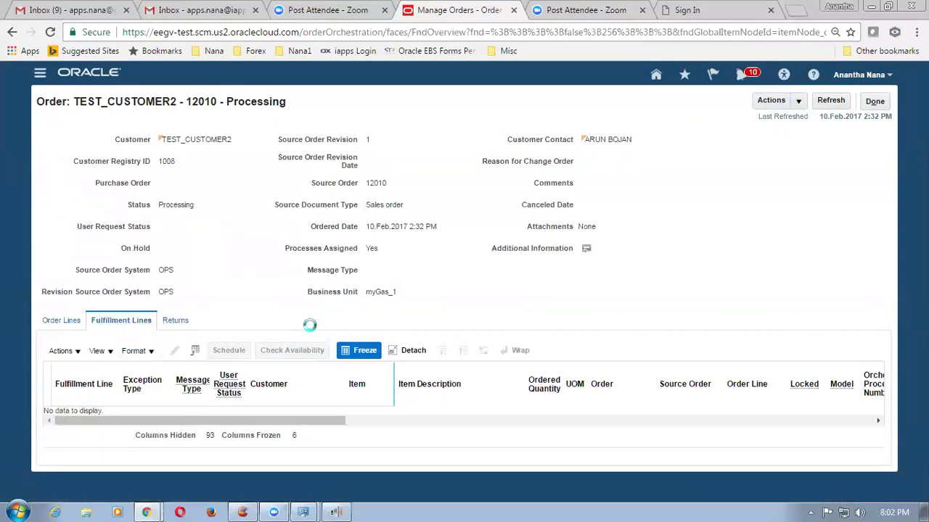
scroll(312, 330, down, 4)
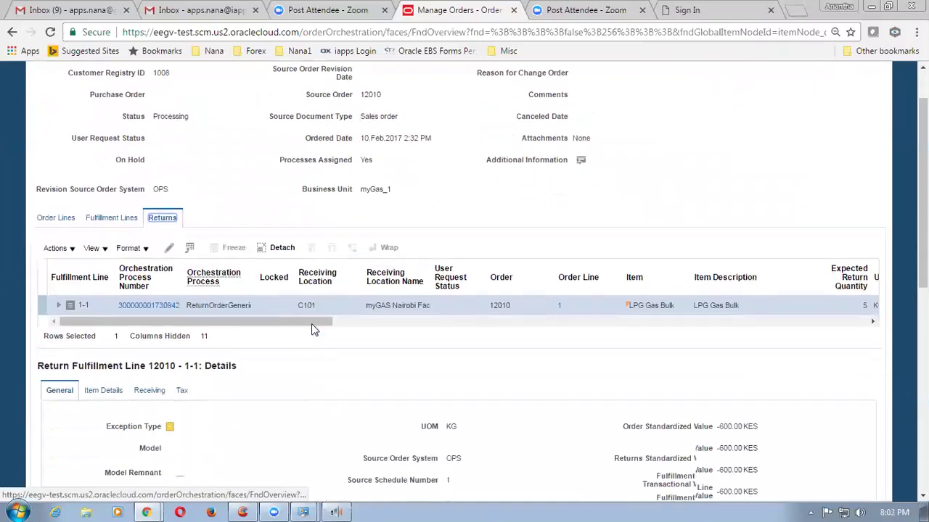
scroll(311, 331, down, 3)
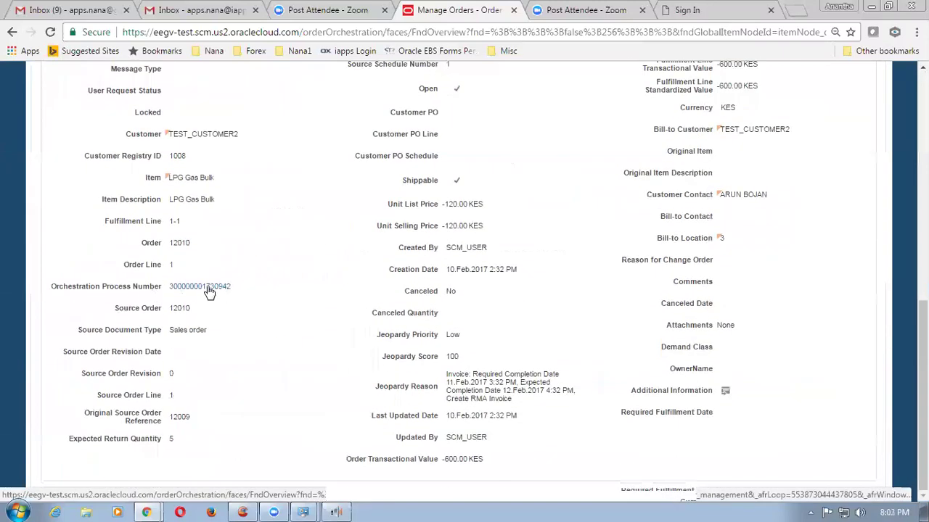
click(207, 287)
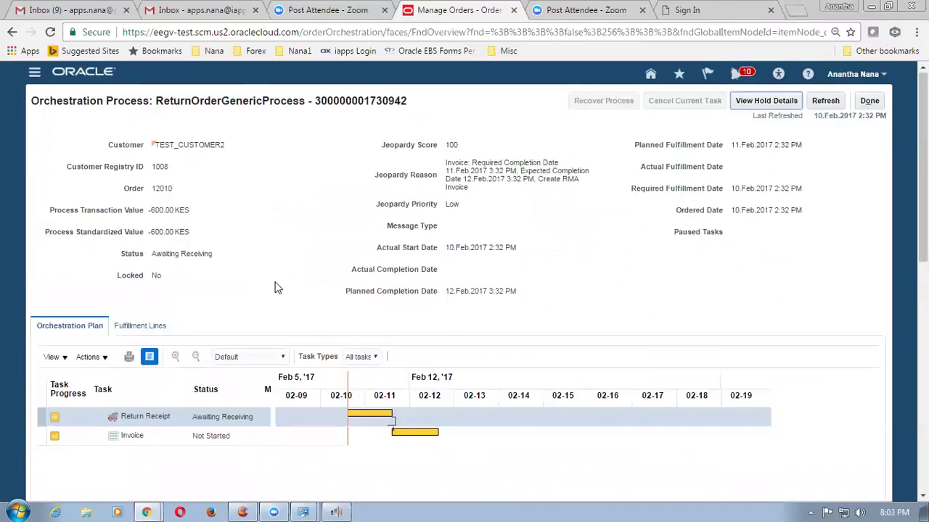
scroll(275, 288, down, 1)
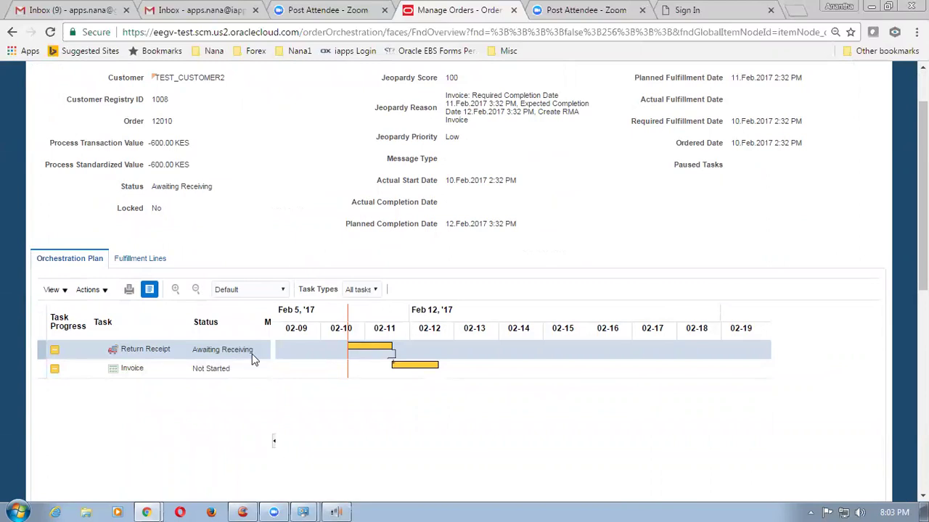
- Open the base address of the current Oracle site in a new browser tab and go to the applications home page
click(182, 32)
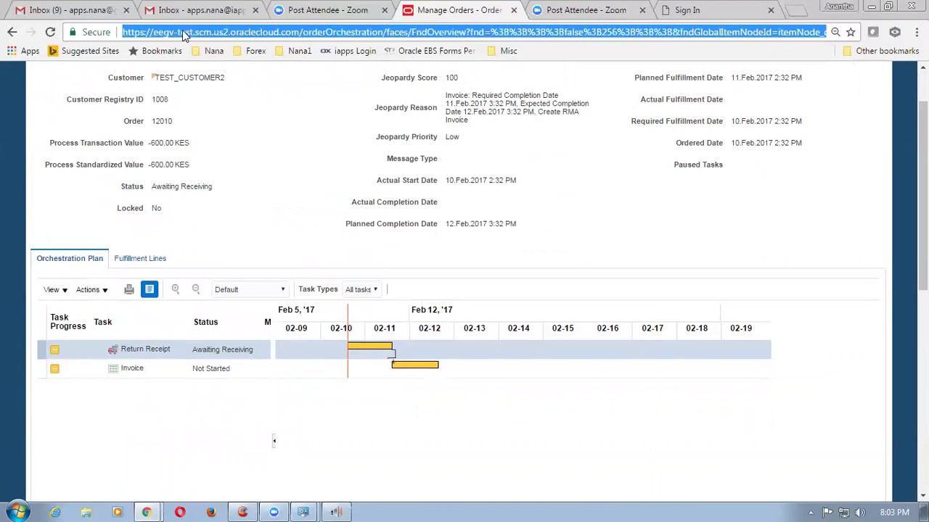
click(123, 33)
drag(122, 33, 298, 44)
key(ctrl+c)
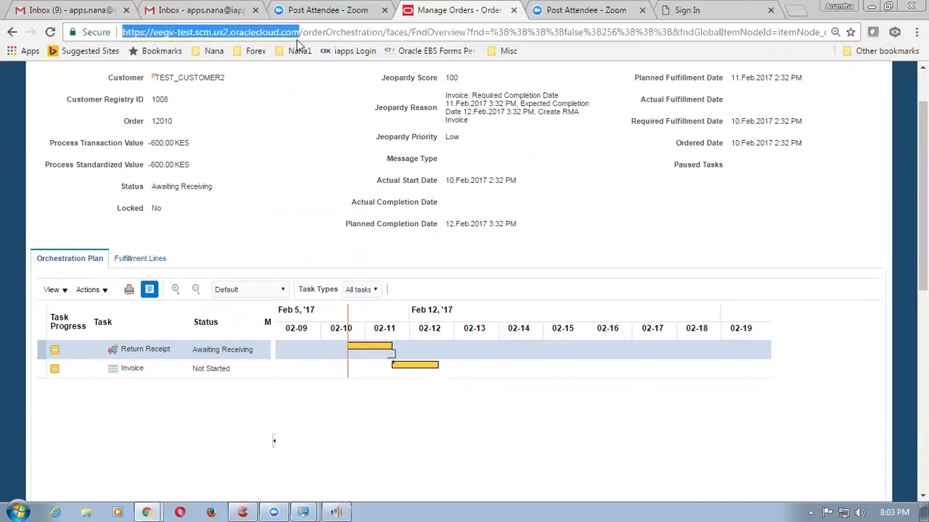
key(ctrl+t)
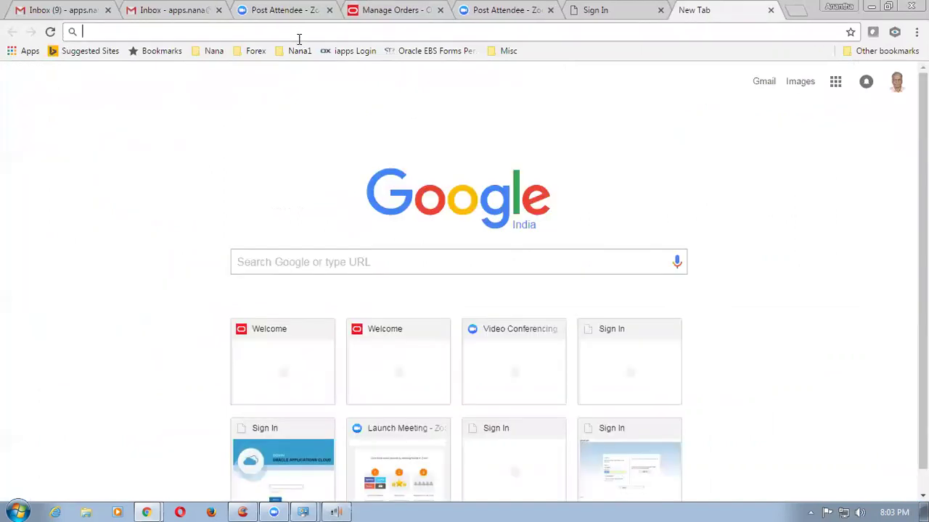
key(ctrl+v)
key(Return)
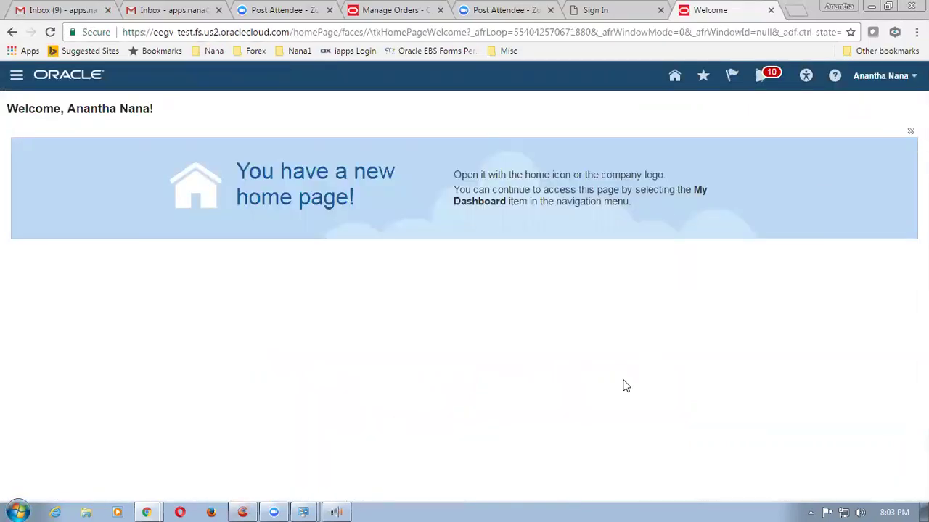
click(675, 78)
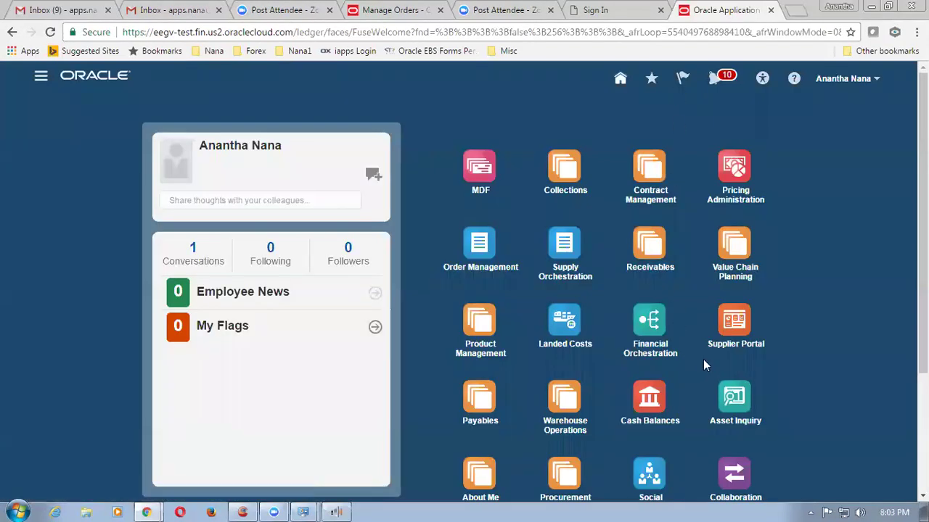
- Open the Receipts work area under Warehouse Operations and select C101 as the inventory organization
scroll(650, 400, down, 2)
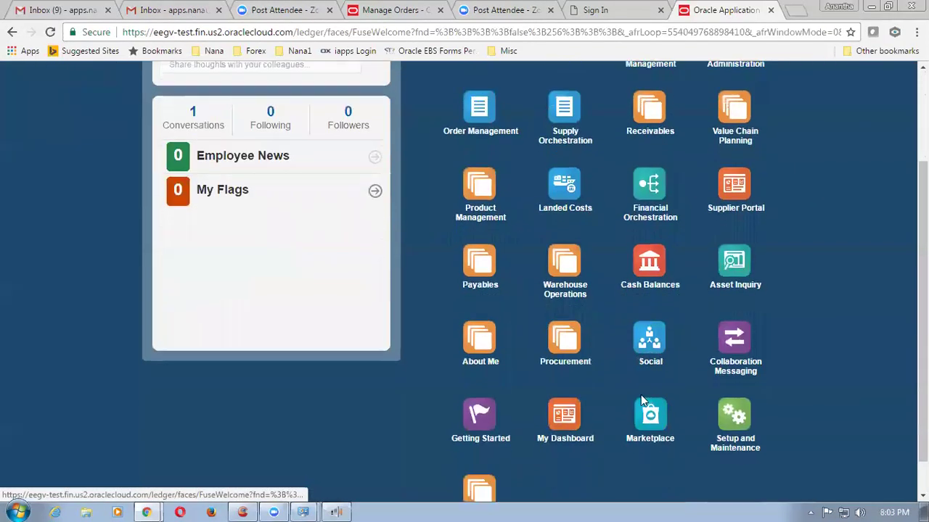
click(565, 266)
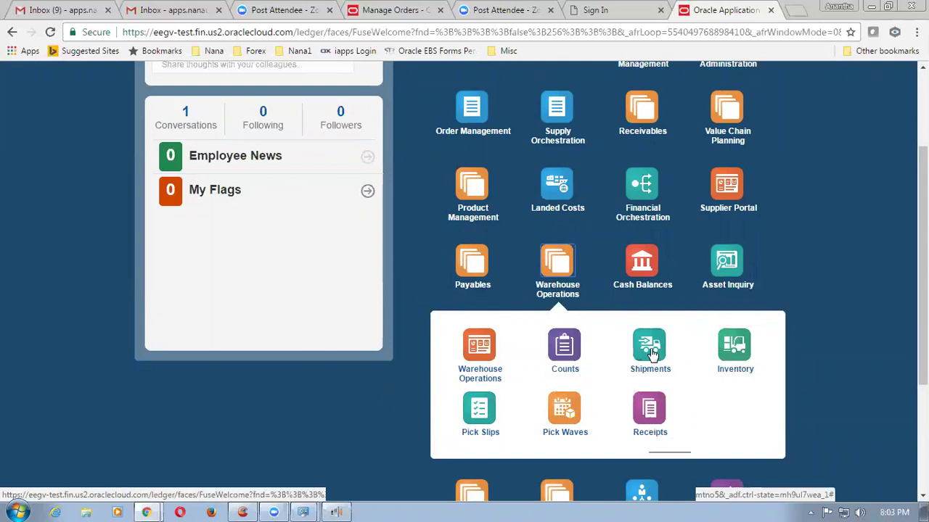
click(652, 415)
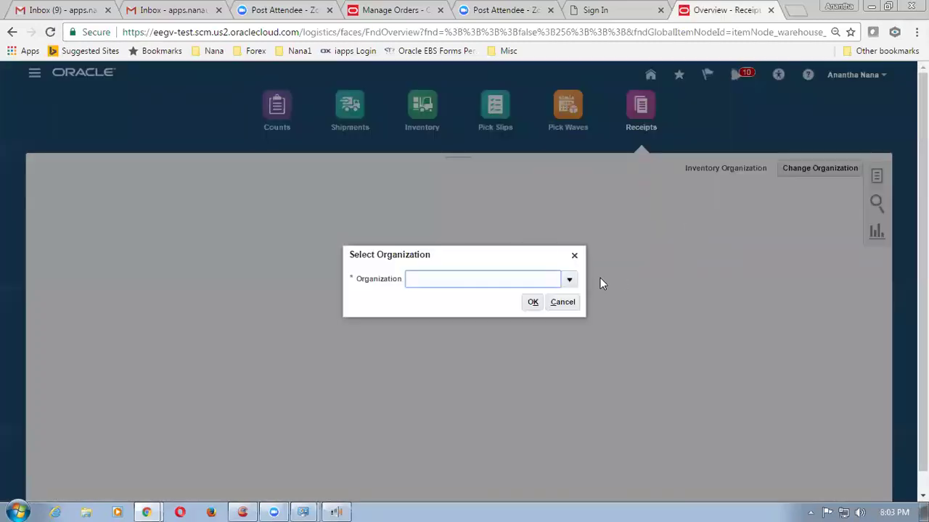
click(569, 280)
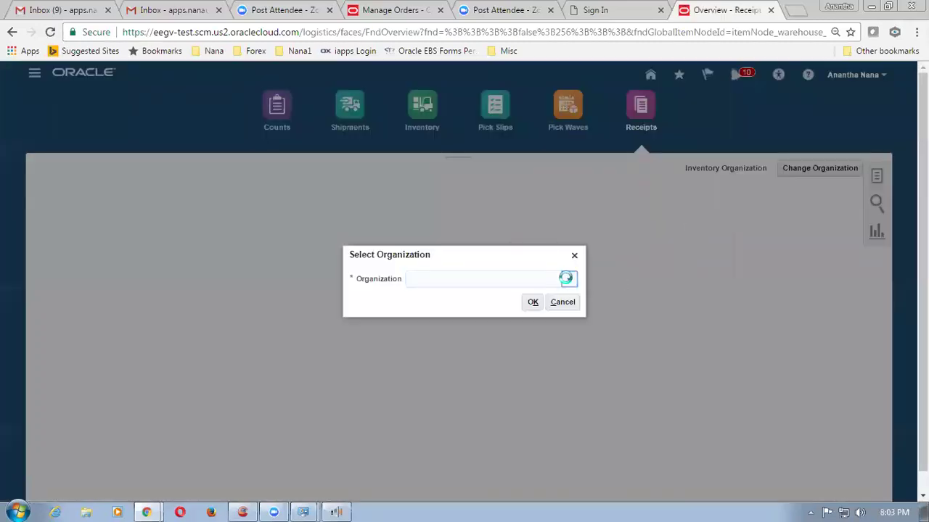
click(459, 299)
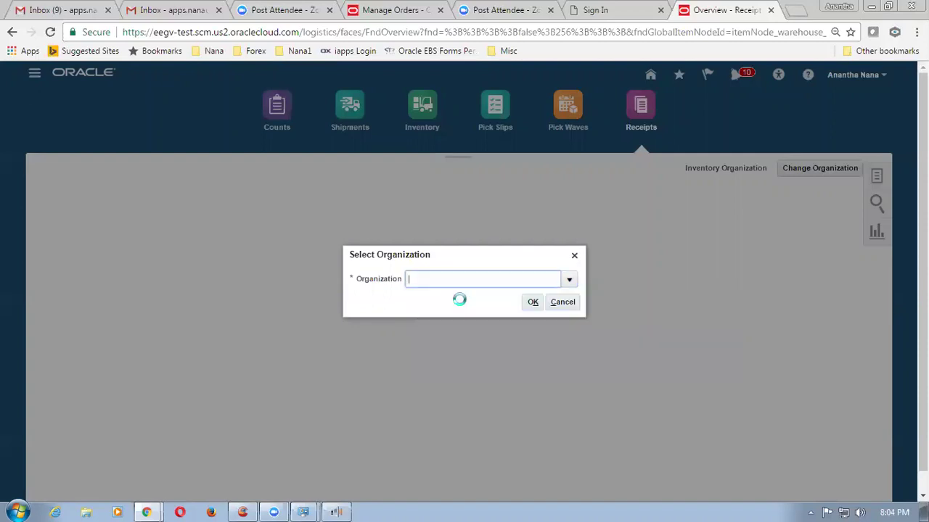
click(533, 301)
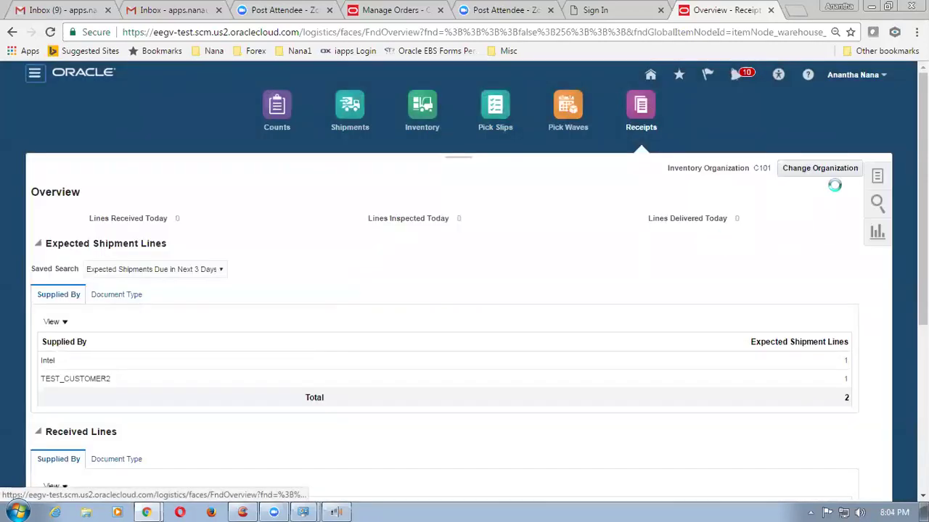
- In Receive Expected Shipments, search by the return order's RMA number with the due date filter cleared
click(878, 177)
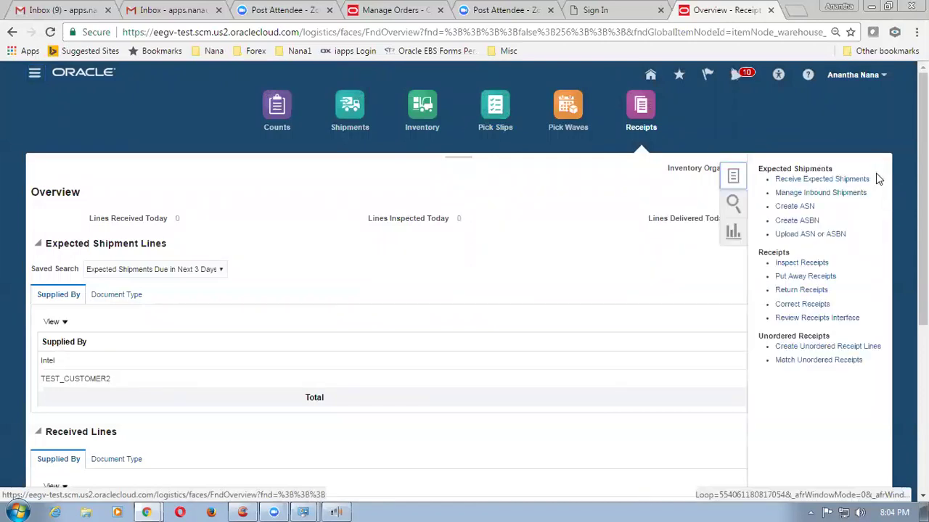
click(808, 181)
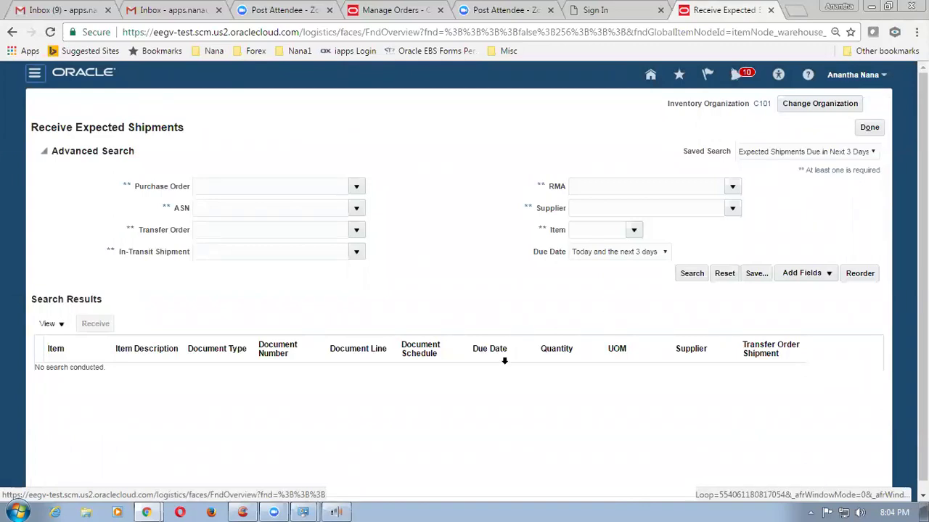
click(612, 188)
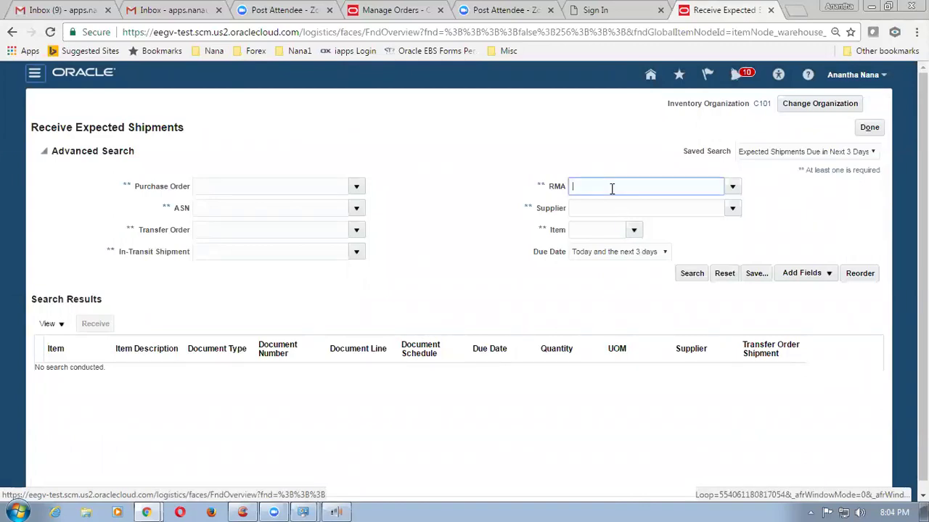
text(12010)
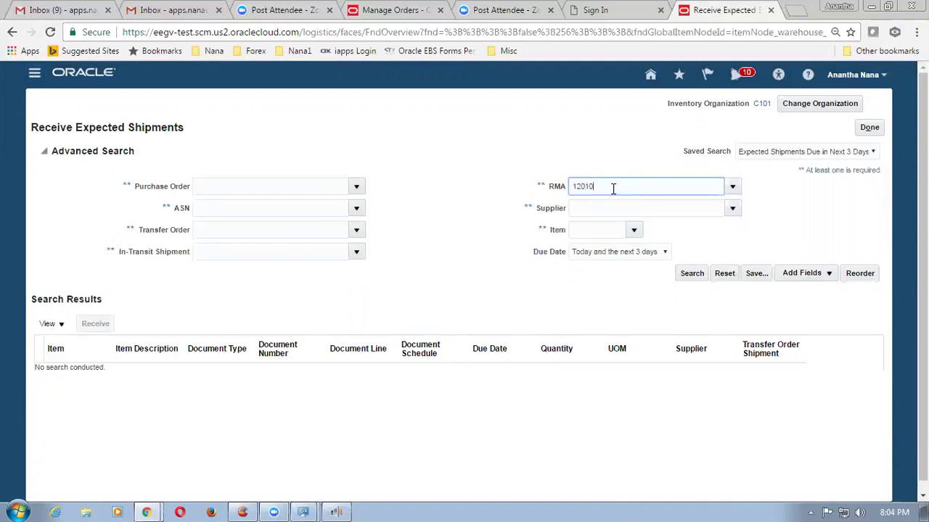
key(Tab)
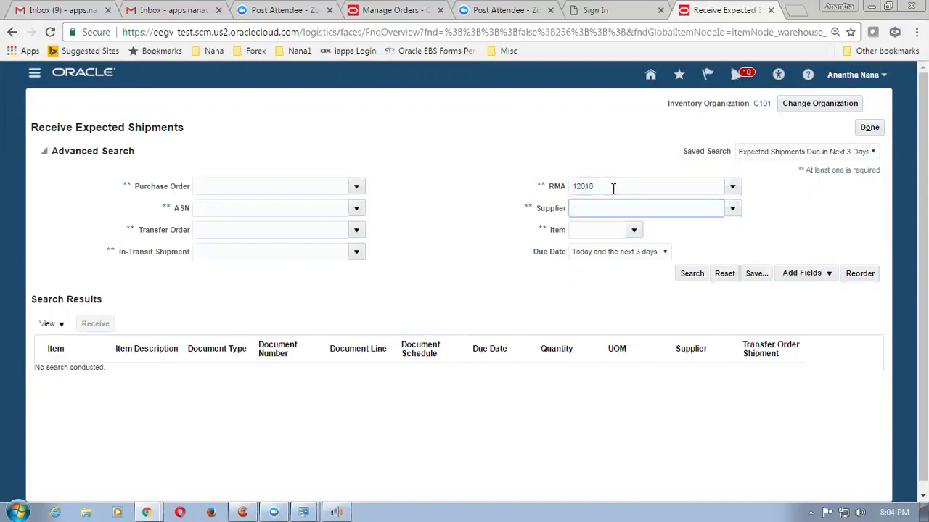
click(607, 190)
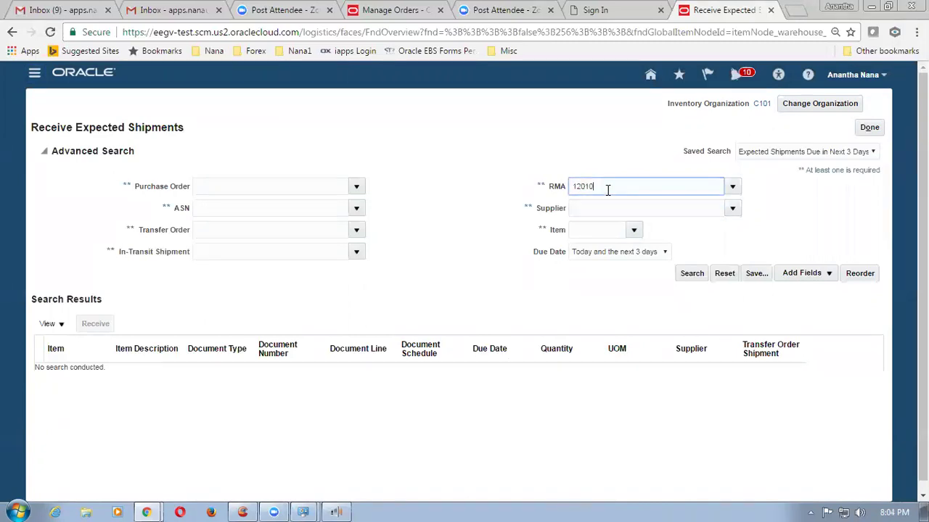
click(606, 259)
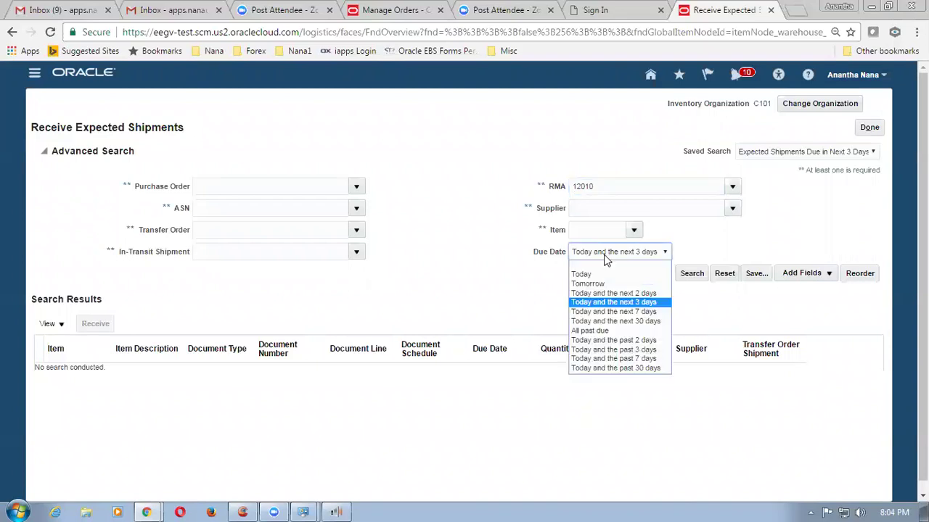
click(602, 268)
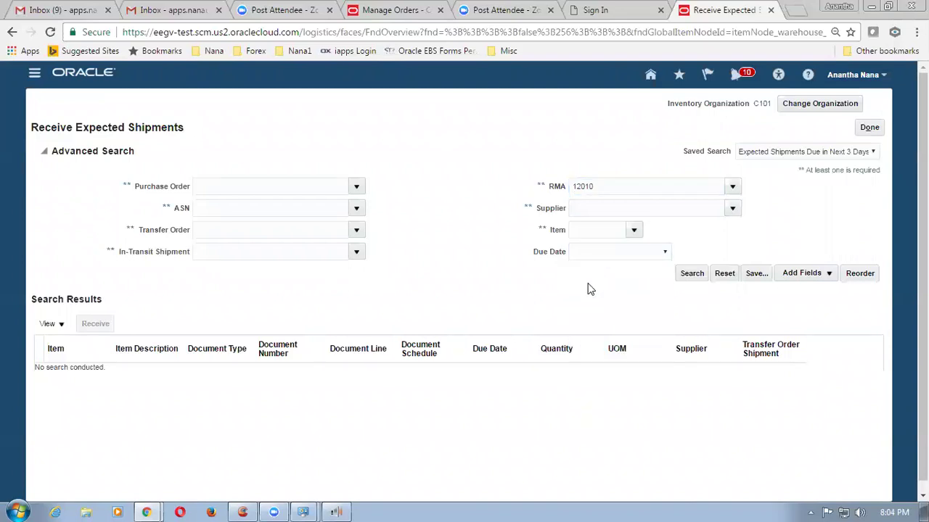
click(688, 278)
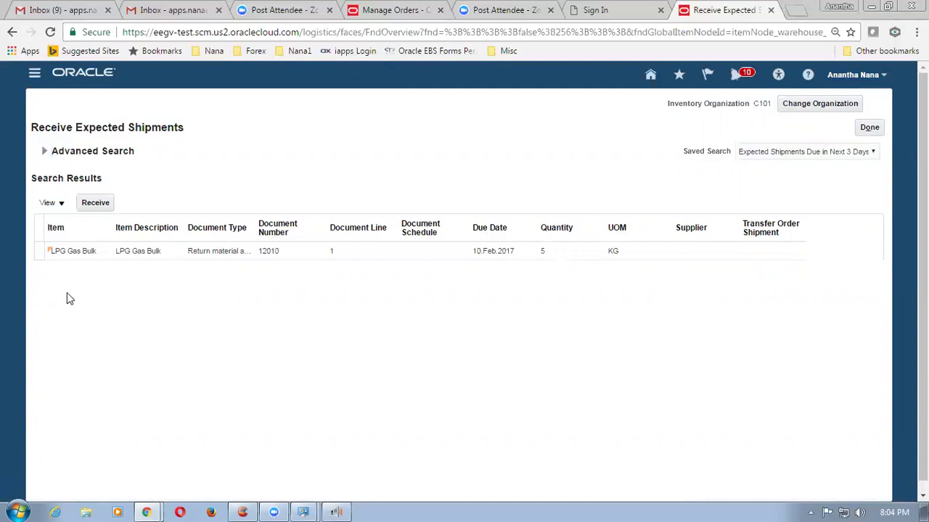
- Start receiving the LPG Gas Bulk return line and enter quantity 5 with GAS_STORE as the subinventory
click(33, 250)
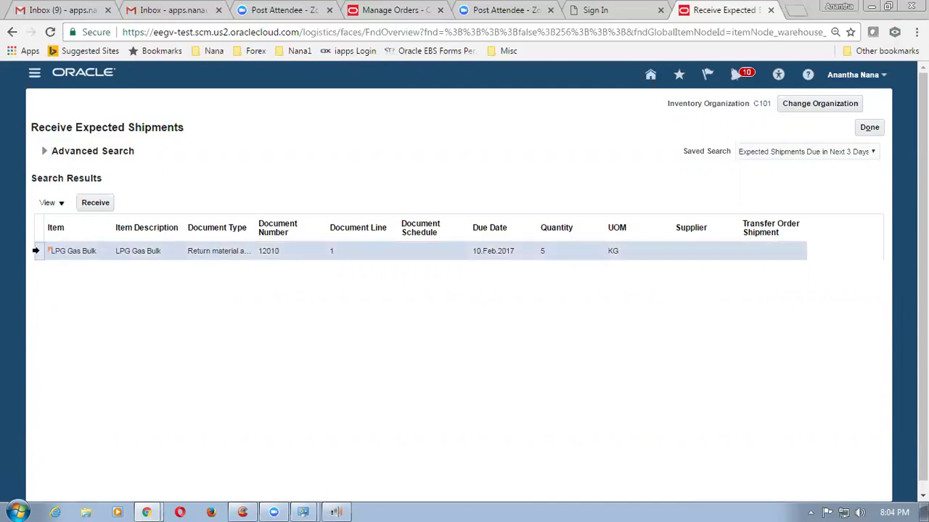
click(95, 205)
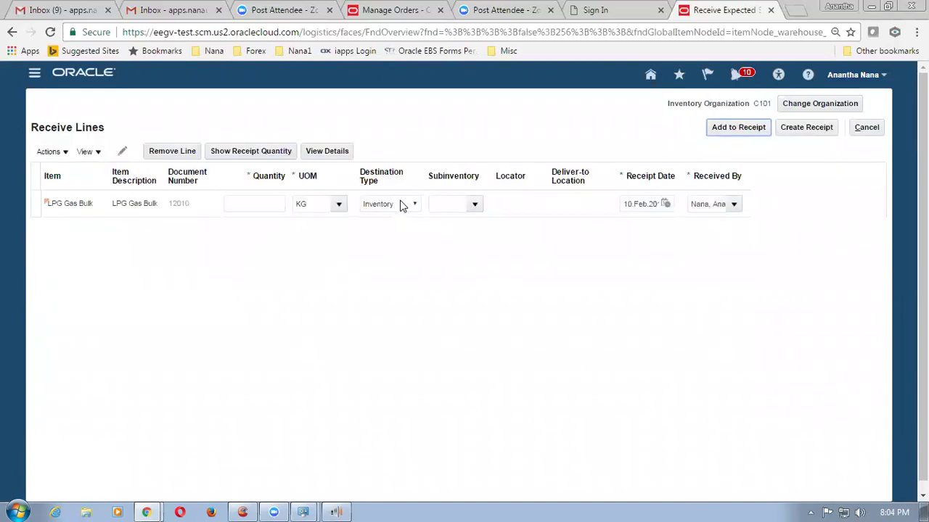
click(254, 207)
text(5)
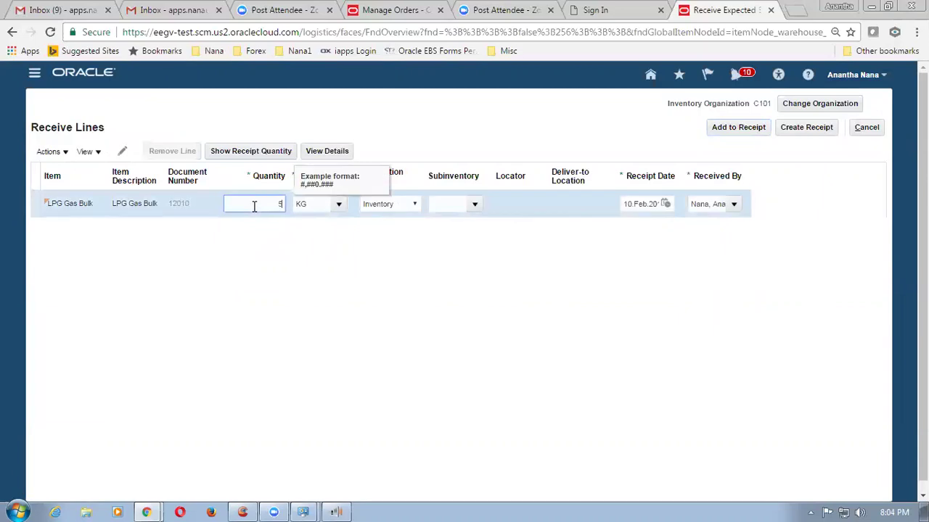
click(470, 235)
click(476, 205)
click(476, 205)
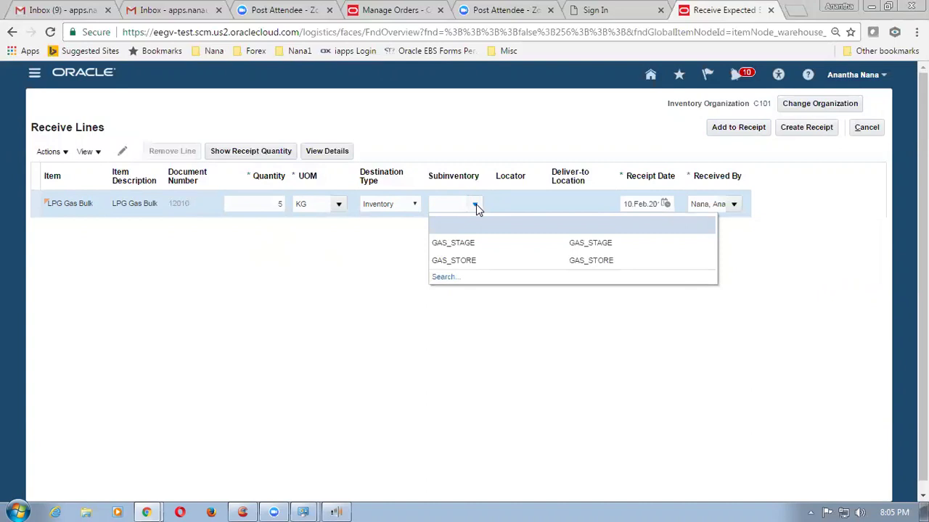
click(470, 263)
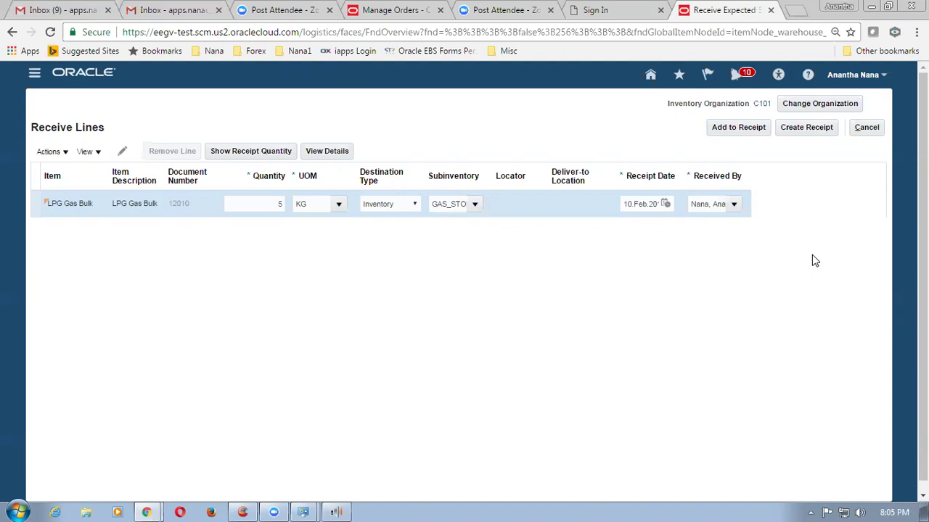
- Create the receipt for the returned line, submit it and acknowledge the confirmation
click(814, 128)
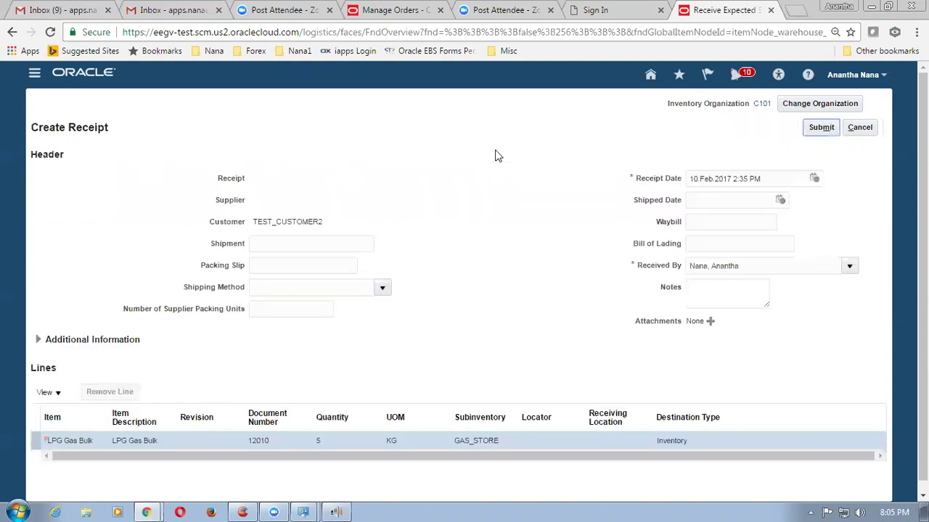
click(269, 237)
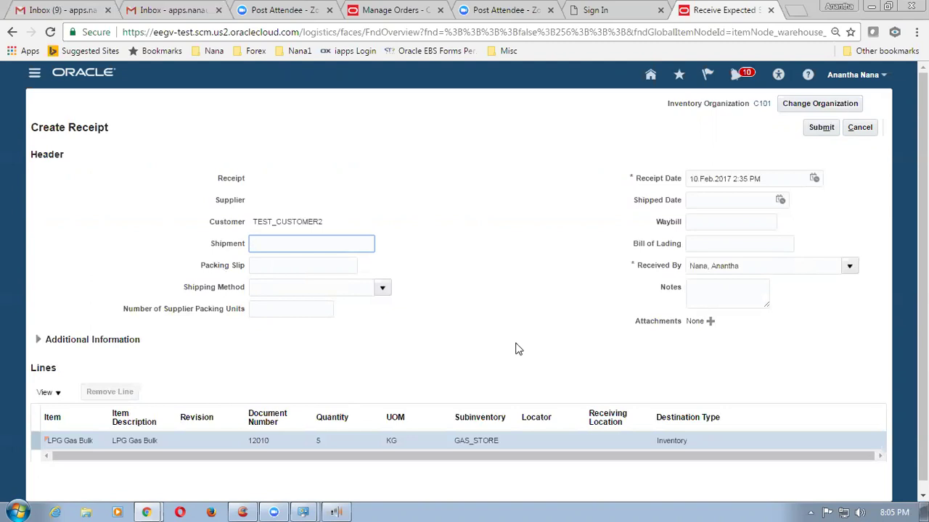
click(820, 131)
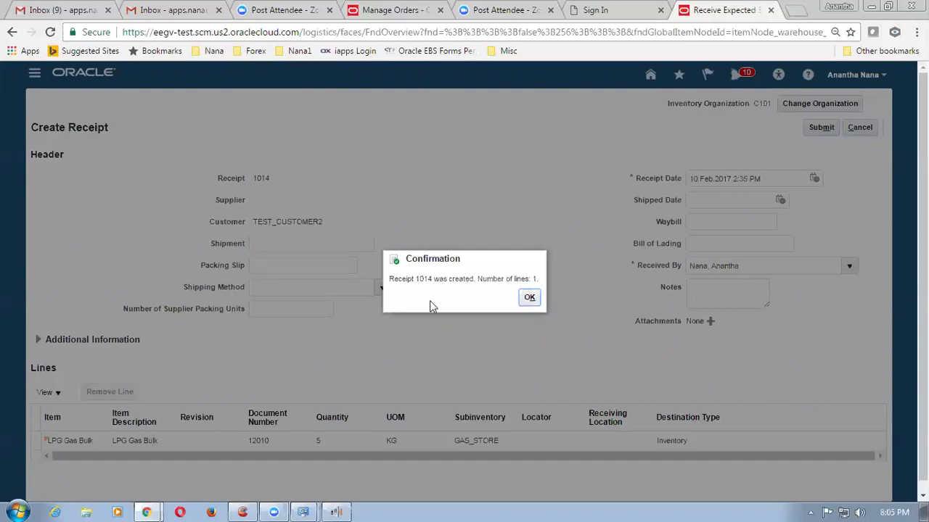
drag(414, 279, 439, 279)
click(529, 298)
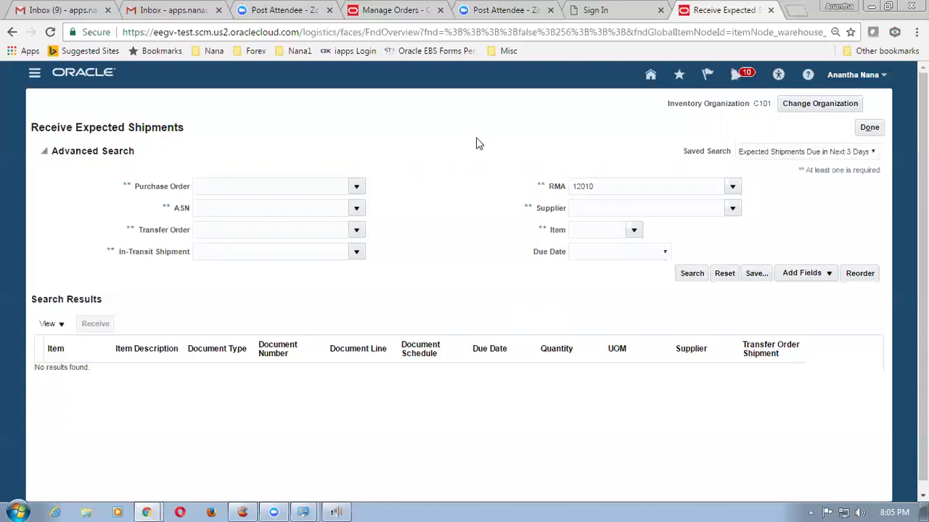
- Switch to the Manage Orders browser tab and refresh the return order's orchestration process to check its task statuses
click(395, 10)
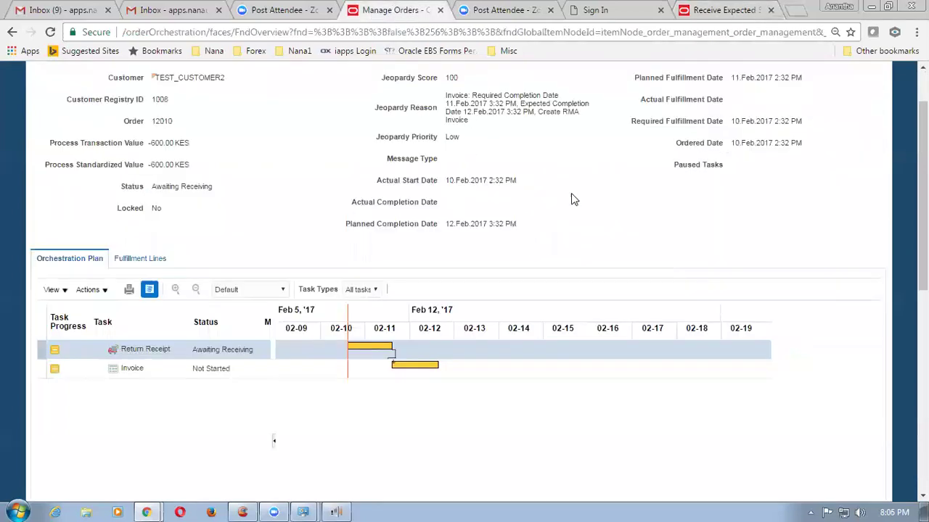
scroll(555, 275, up, 1)
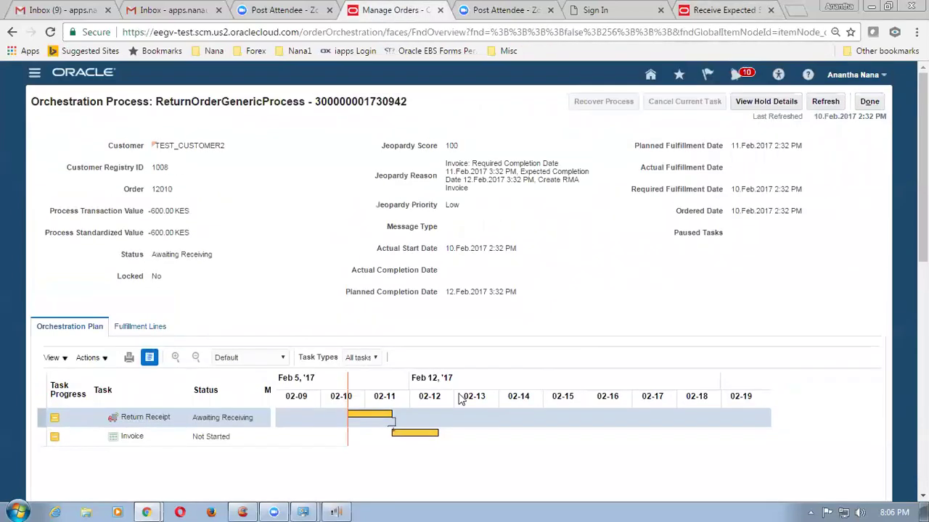
click(822, 102)
key(ctrl+t)
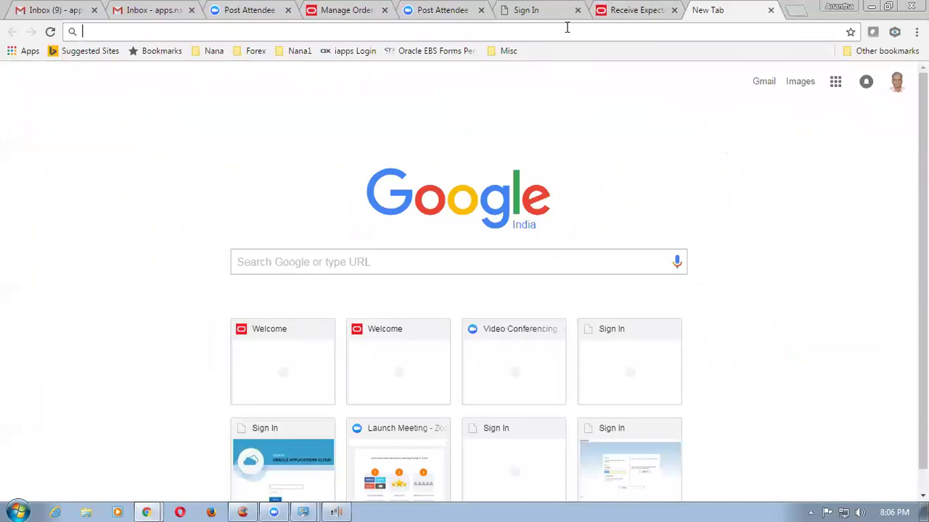
text(https://eegv-test.scm.us2.oraclecloud.com)
key(Return)
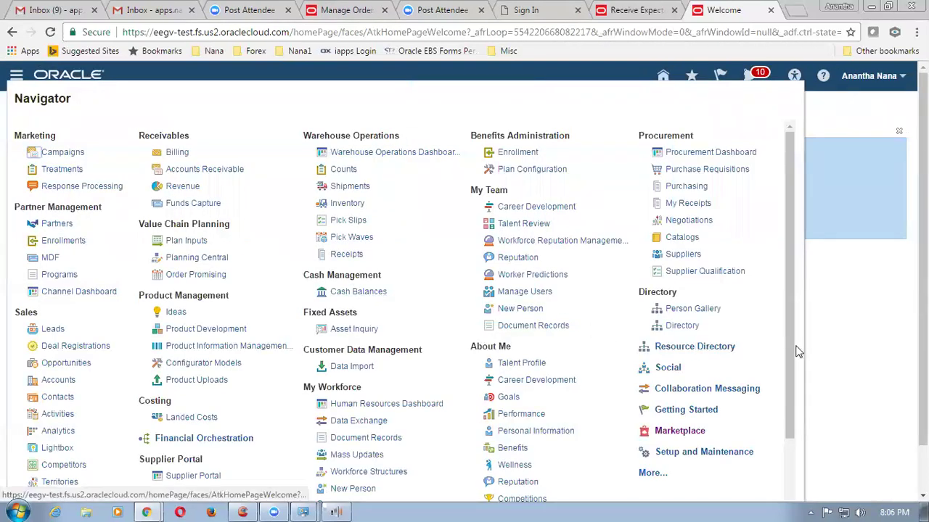
drag(788, 350, 799, 398)
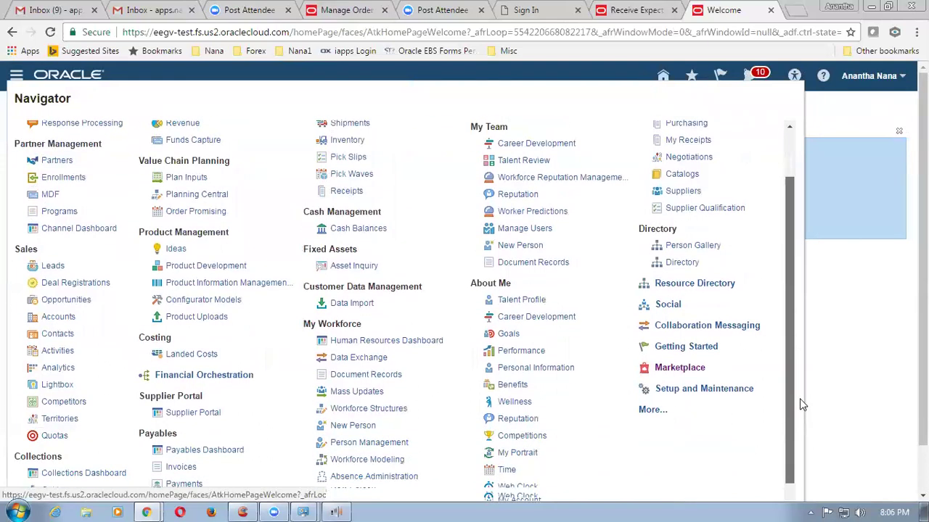
click(660, 413)
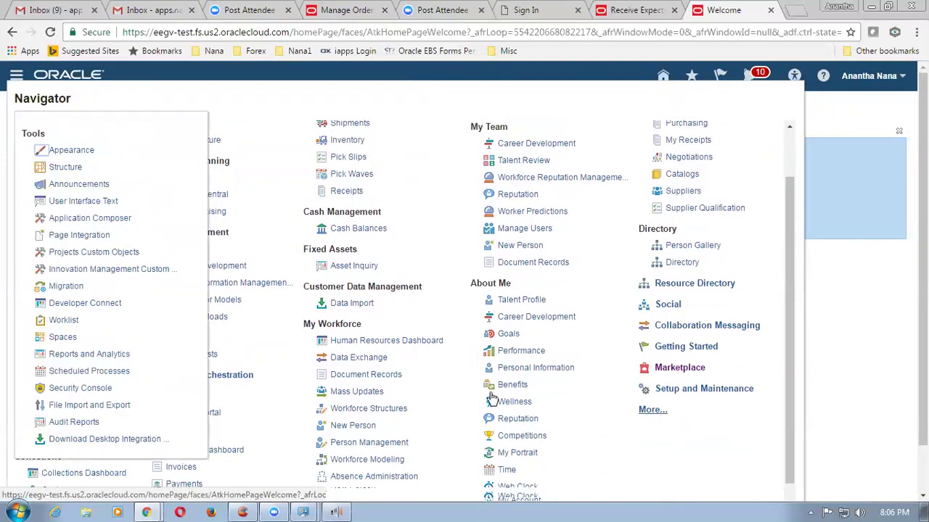
click(80, 376)
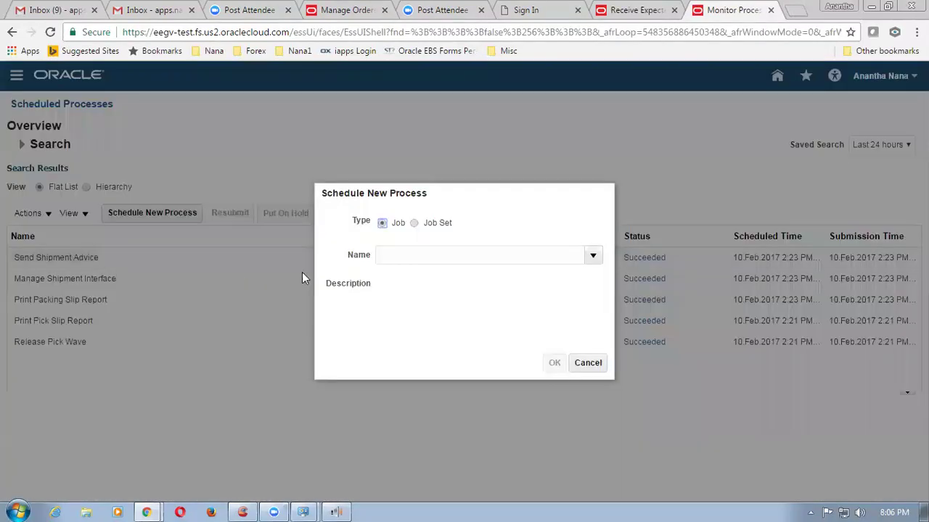
- Find the Send Receipt Confirmation job by searching for Send%Receipt%Con% and select it as the new scheduled process
click(592, 257)
scroll(526, 340, down, 1)
scroll(526, 339, down, 1)
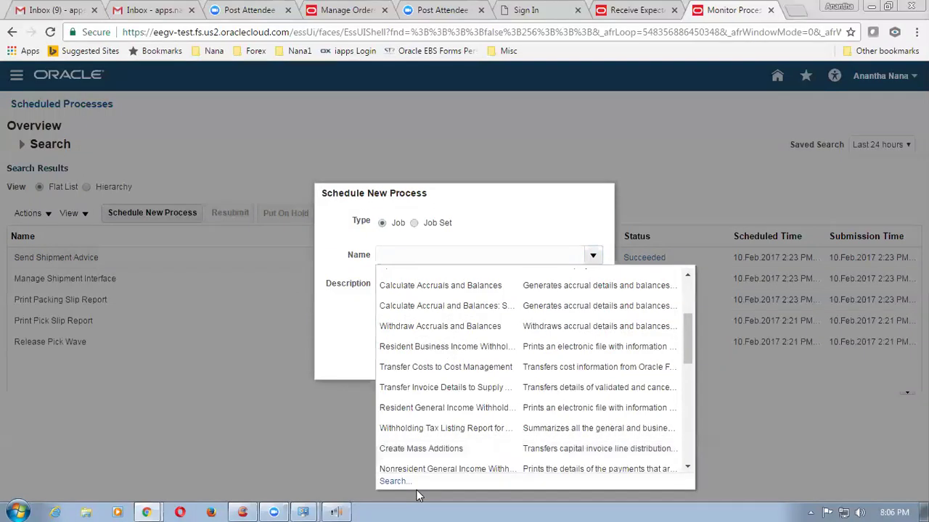
click(395, 481)
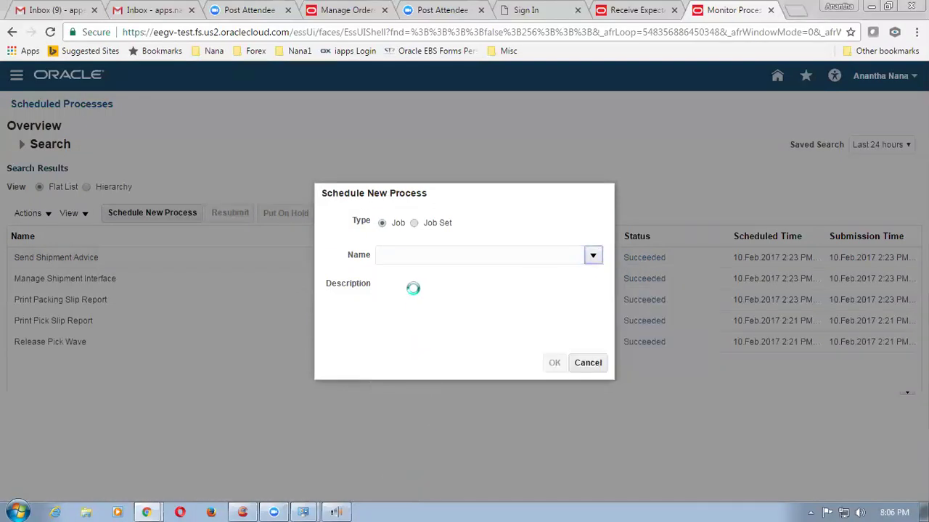
click(447, 174)
text(Send%Re)
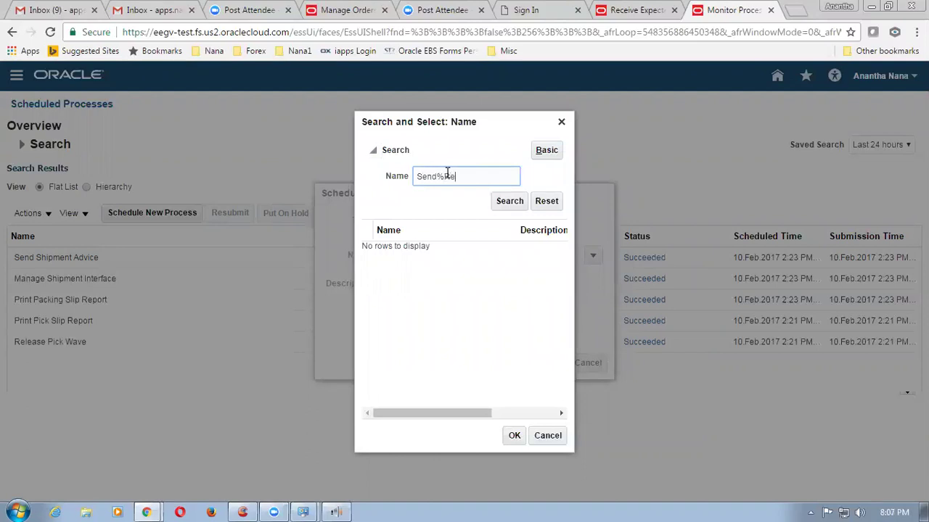
text(ceipt%Con%)
key(Return)
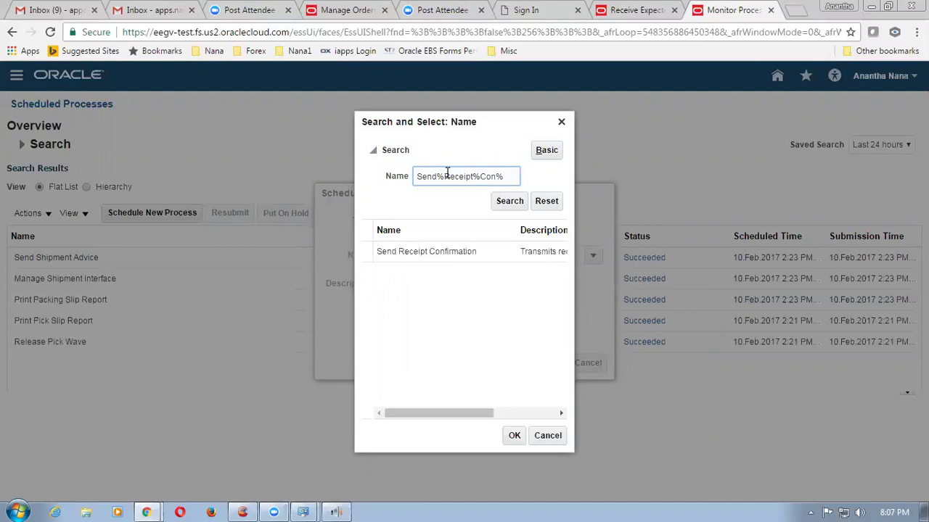
click(364, 255)
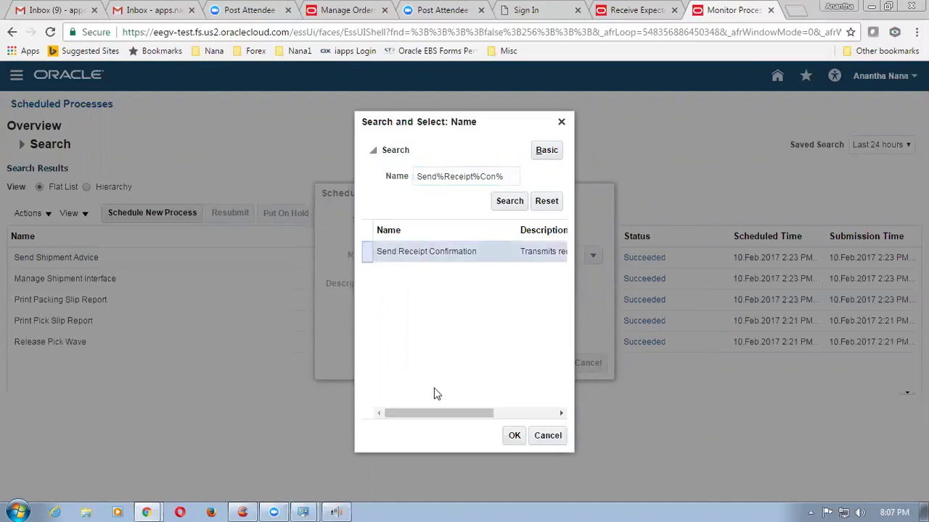
click(516, 436)
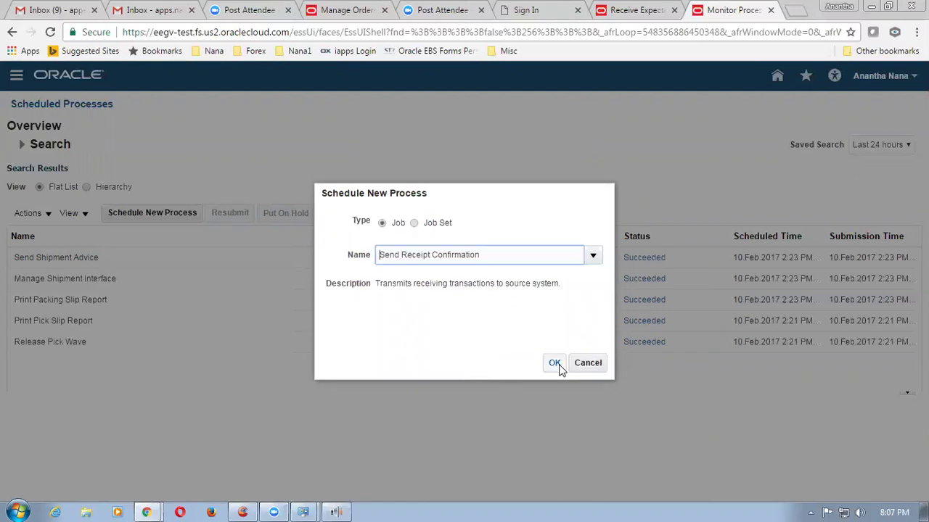
click(559, 368)
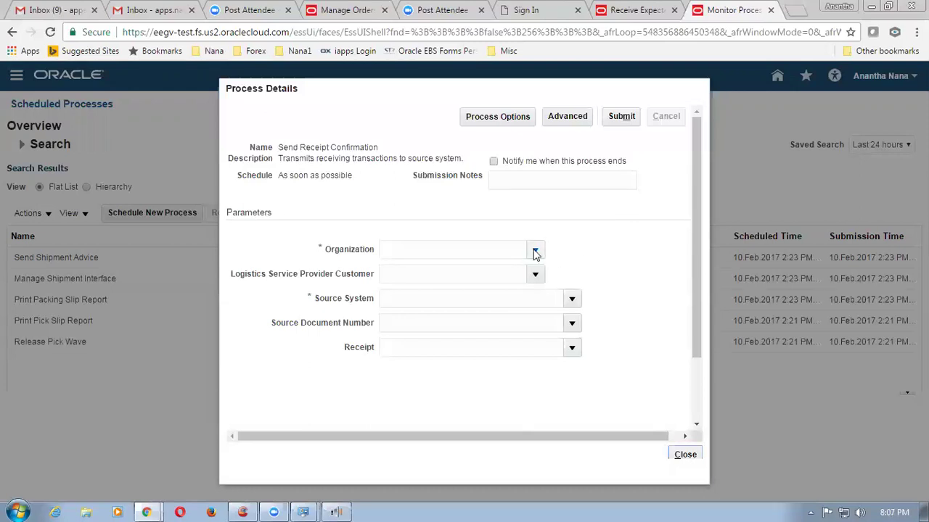
- Set the process parameters to organization C101 and source system Oracle Fusion Order Orchestration And Planning
click(534, 249)
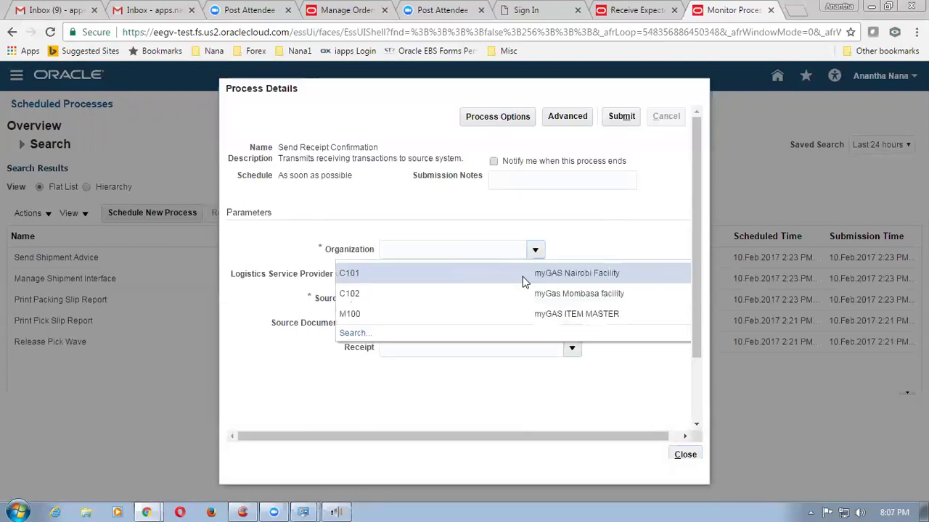
click(513, 279)
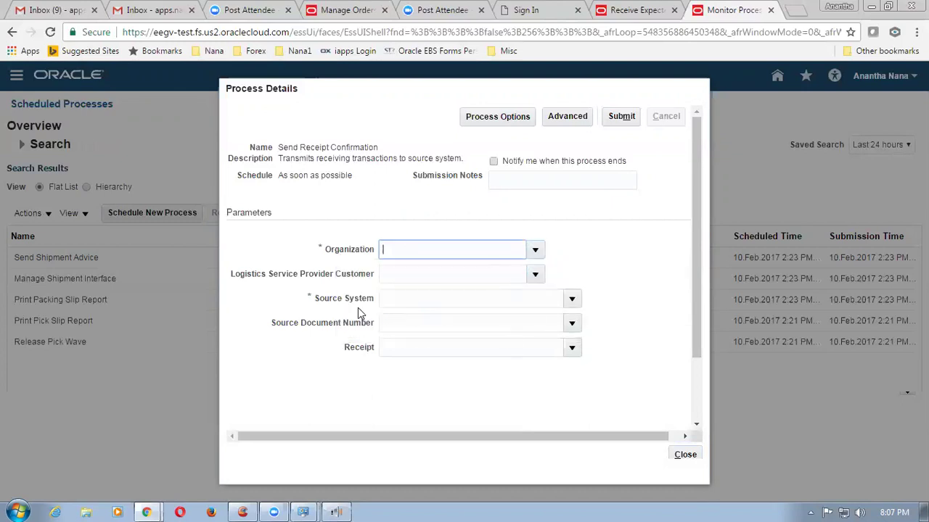
click(571, 301)
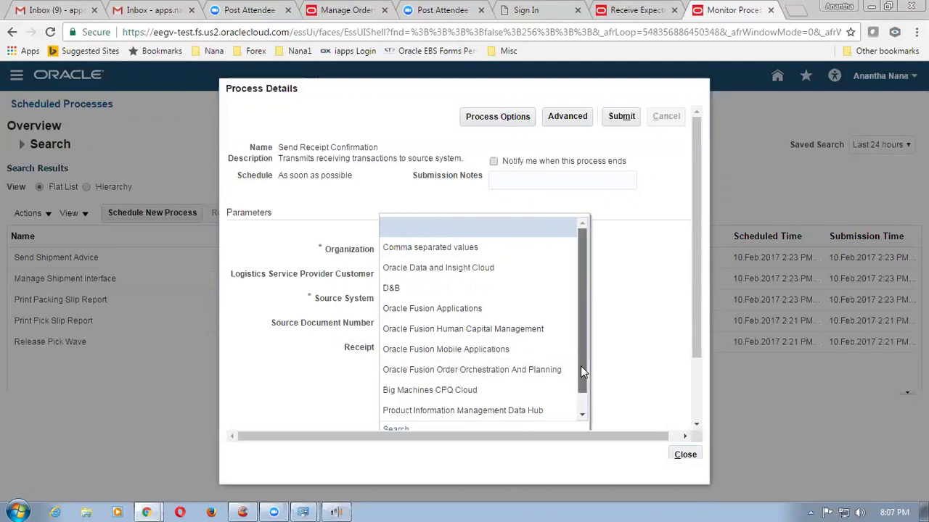
drag(580, 367, 581, 394)
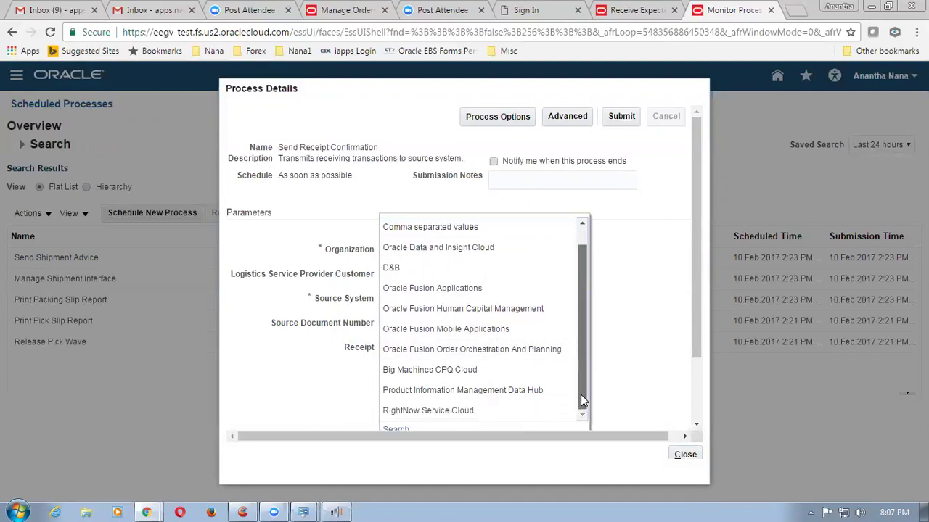
click(509, 349)
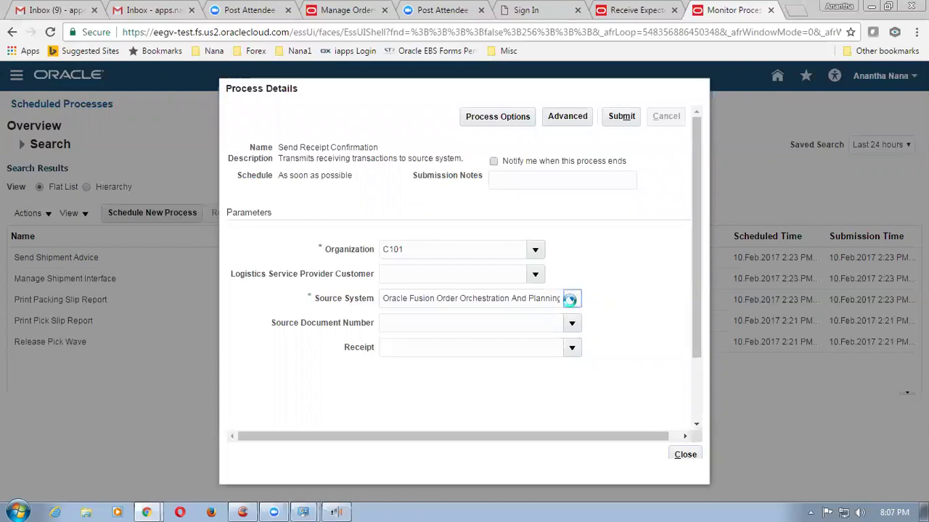
click(571, 299)
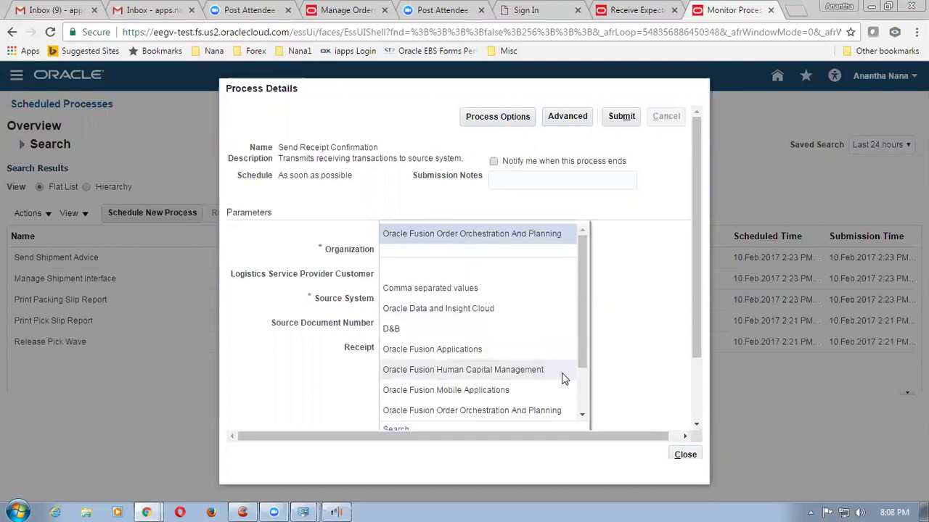
drag(586, 352, 591, 408)
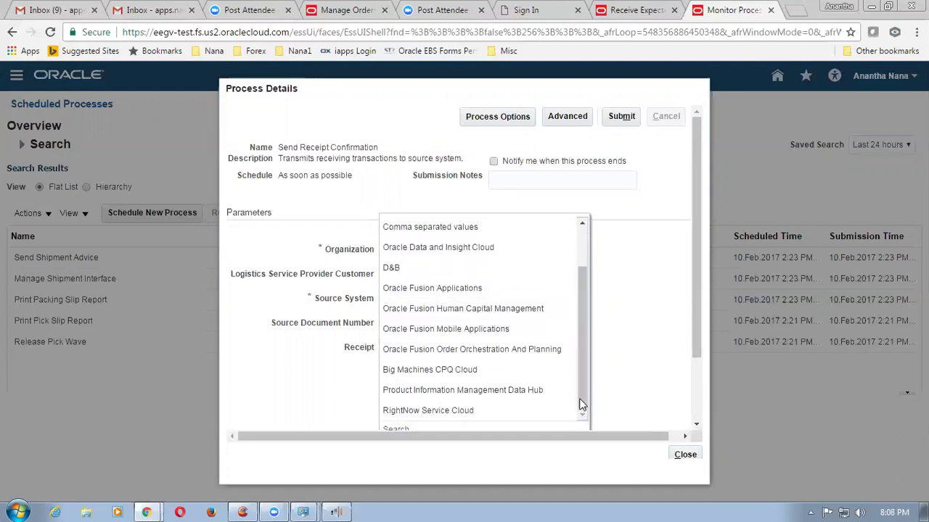
click(528, 350)
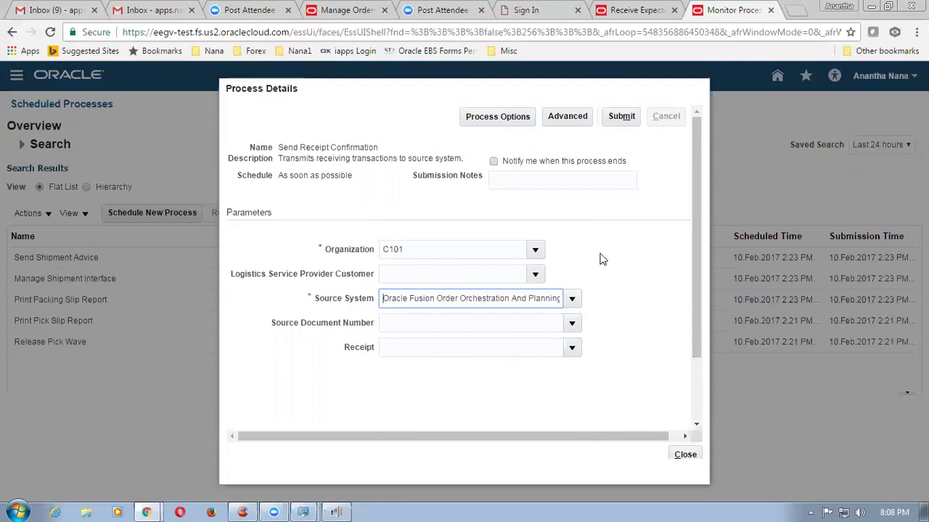
- Submit the Send Receipt Confirmation process, acknowledge the confirmation and close the process details
click(620, 118)
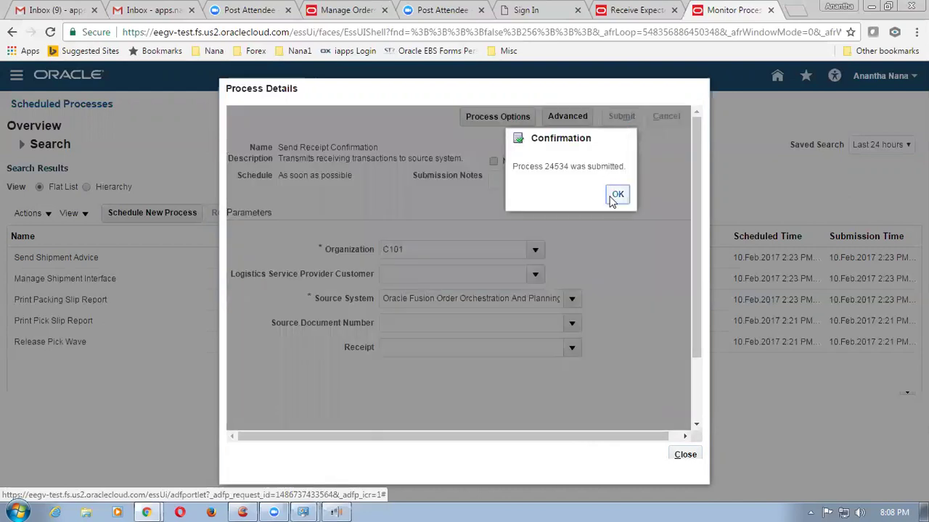
click(615, 196)
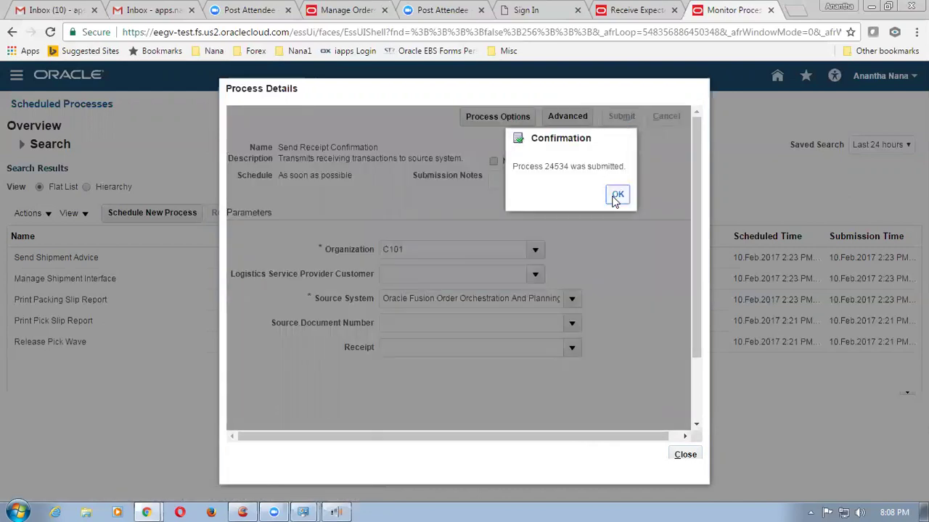
click(688, 457)
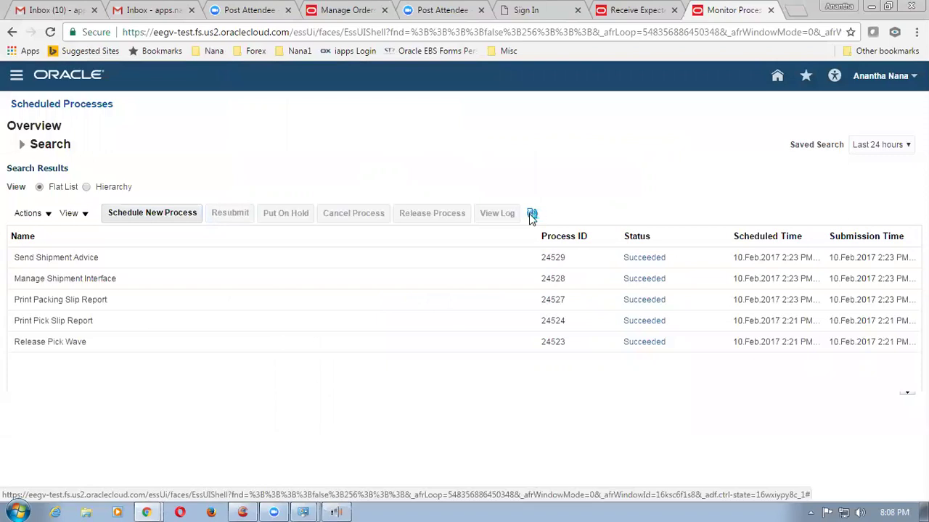
- Refresh the scheduled processes list repeatedly to follow the status of Send Receipt Confirmation until it finishes
click(531, 214)
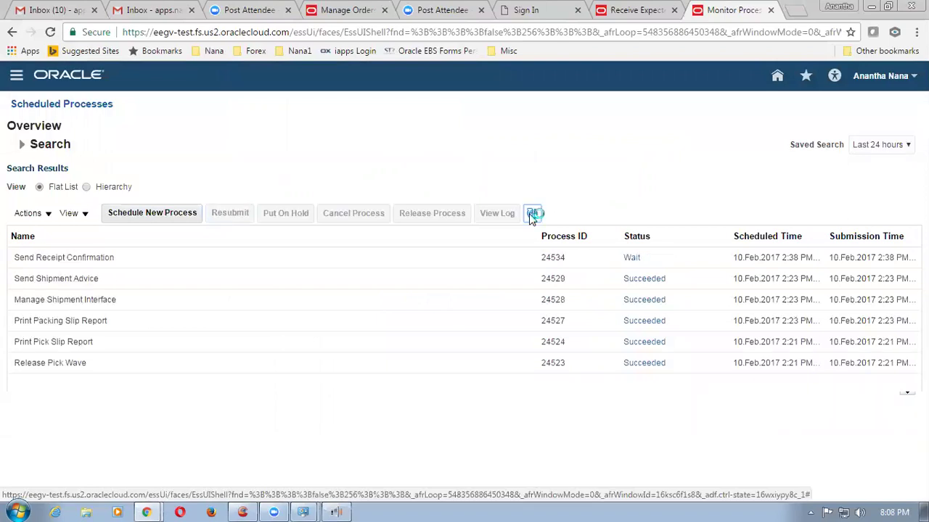
click(531, 213)
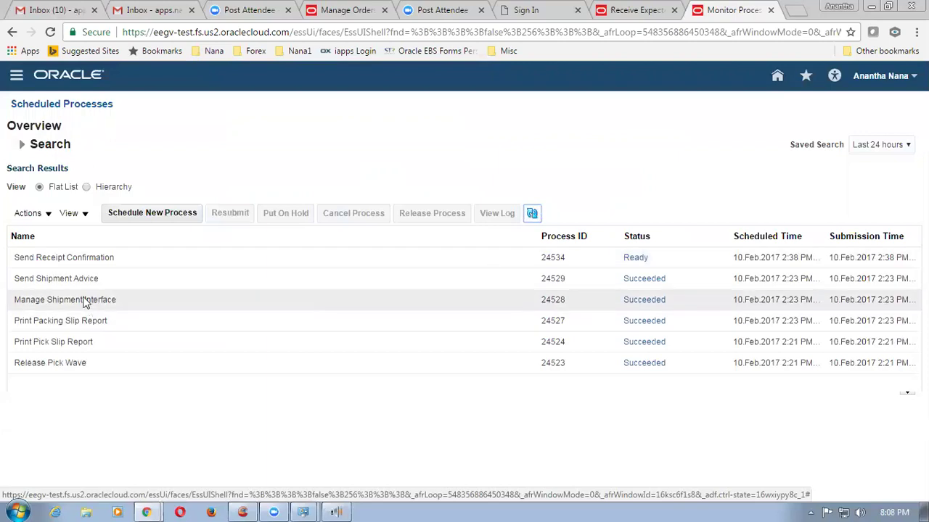
click(533, 216)
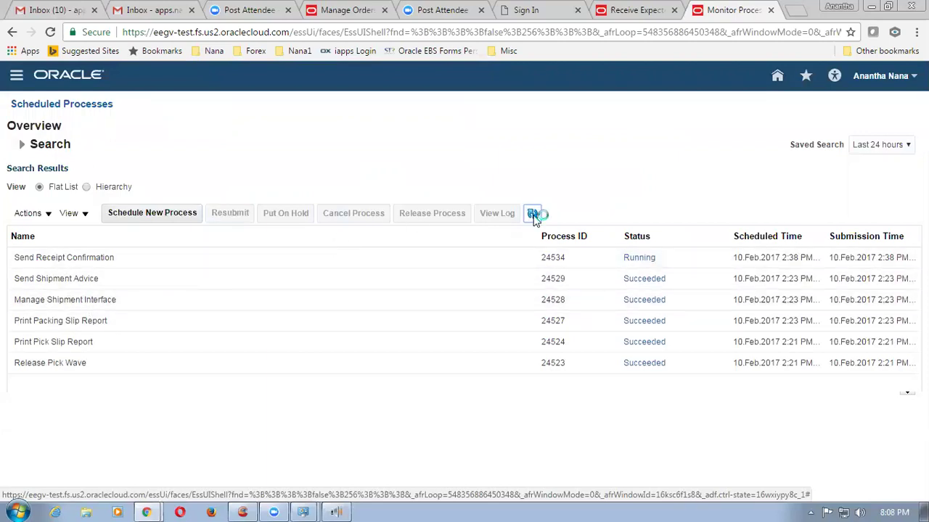
click(534, 215)
click(533, 215)
click(533, 215)
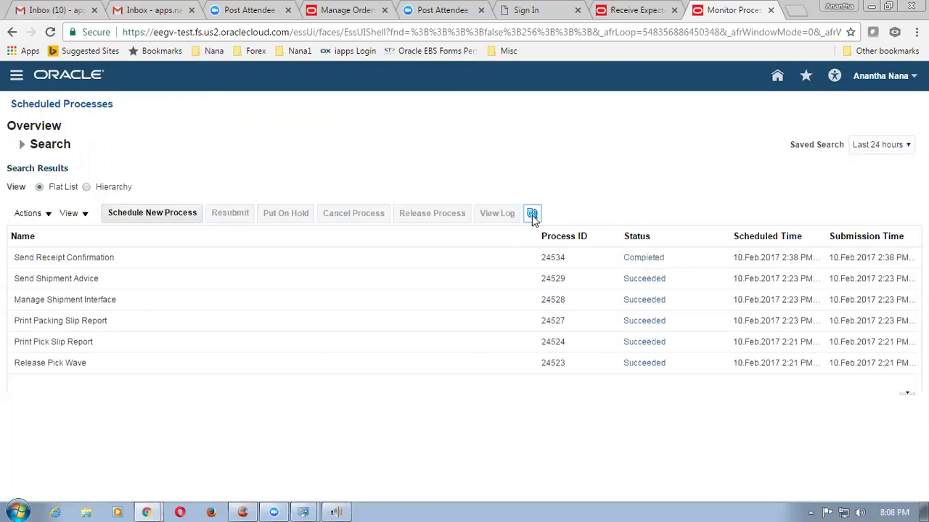
click(533, 215)
- Switch to the Manage Orders browser tab and refresh the return orchestration process to check its receipt and invoice tasks
click(655, 10)
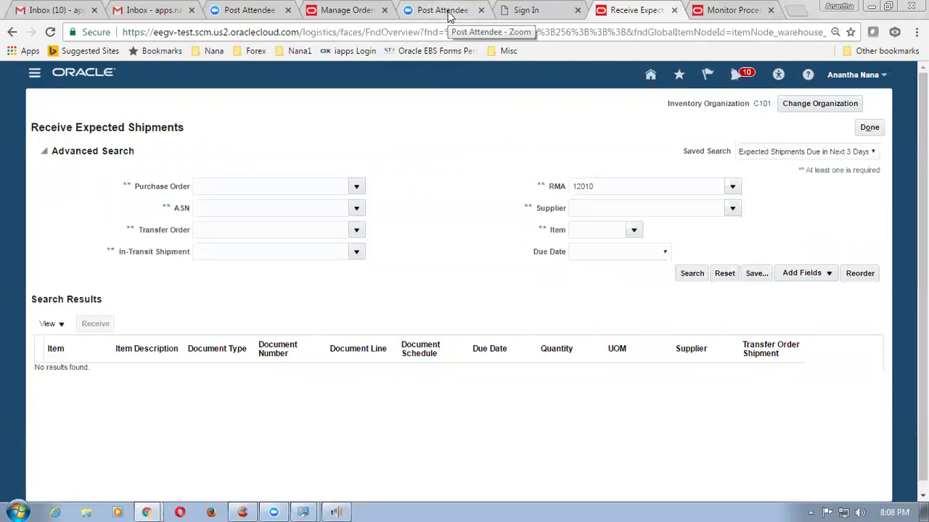
click(355, 12)
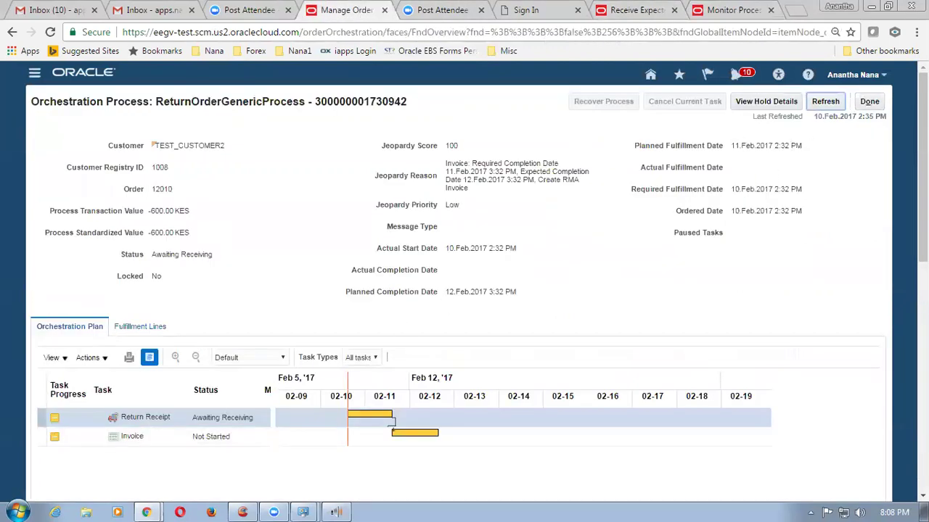
click(725, 10)
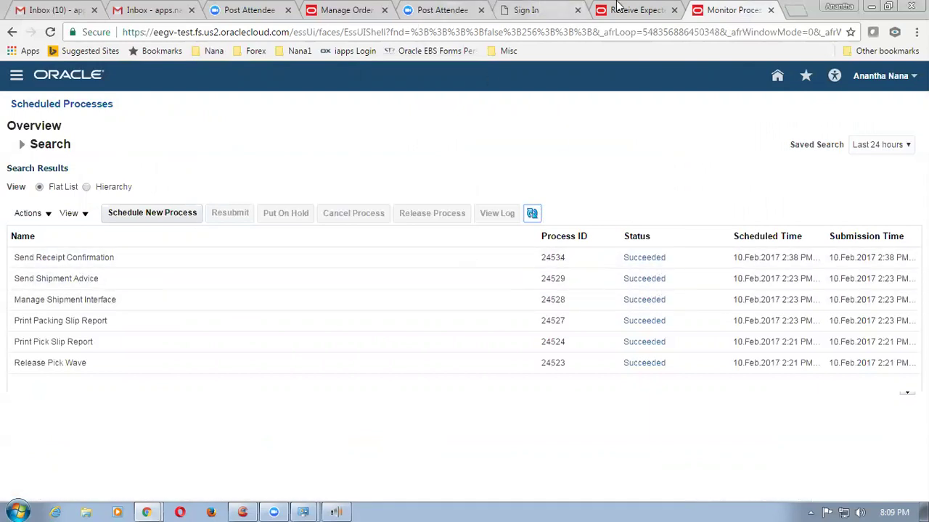
click(365, 15)
click(825, 101)
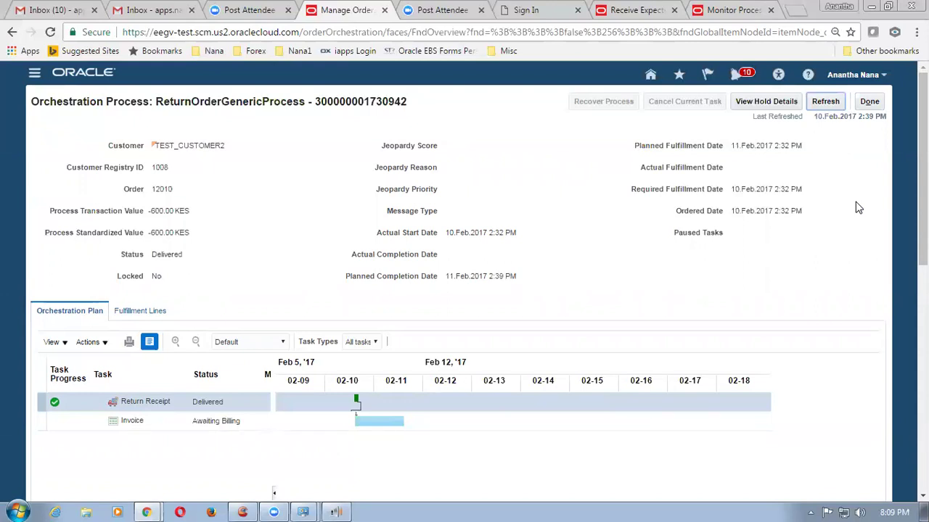
- Close the orchestration process view, sign out of the current account and confirm the single sign-off
click(870, 102)
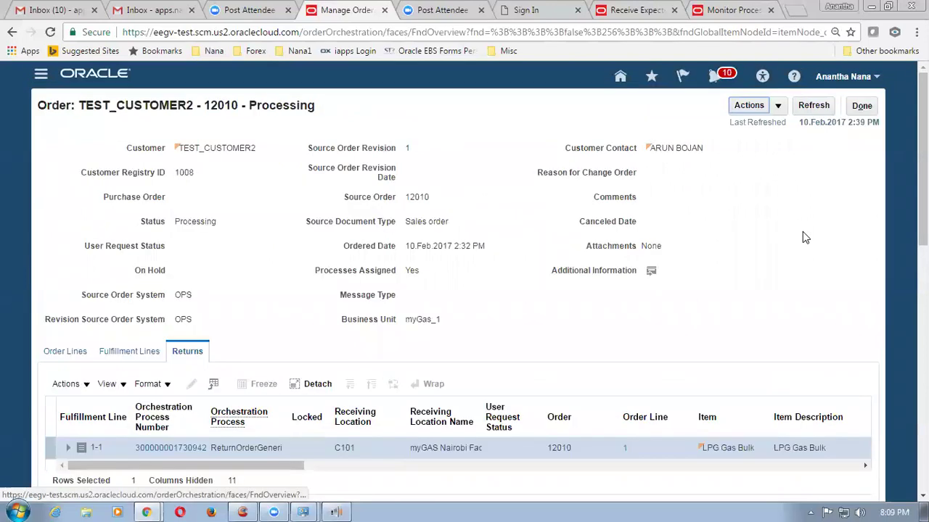
click(832, 84)
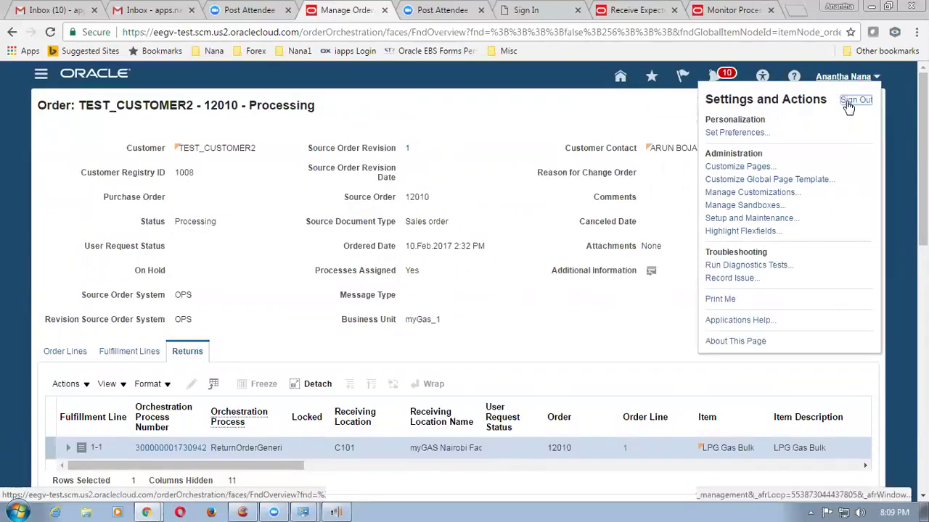
click(849, 101)
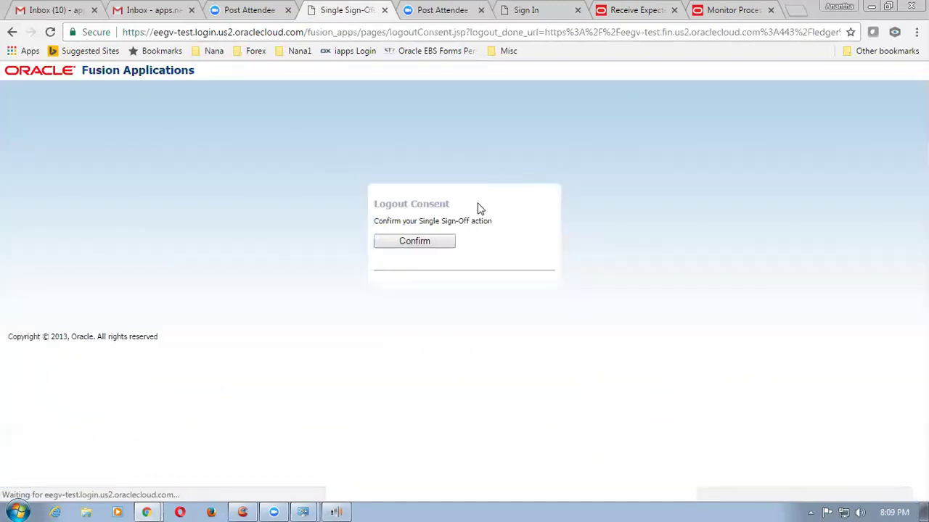
click(418, 246)
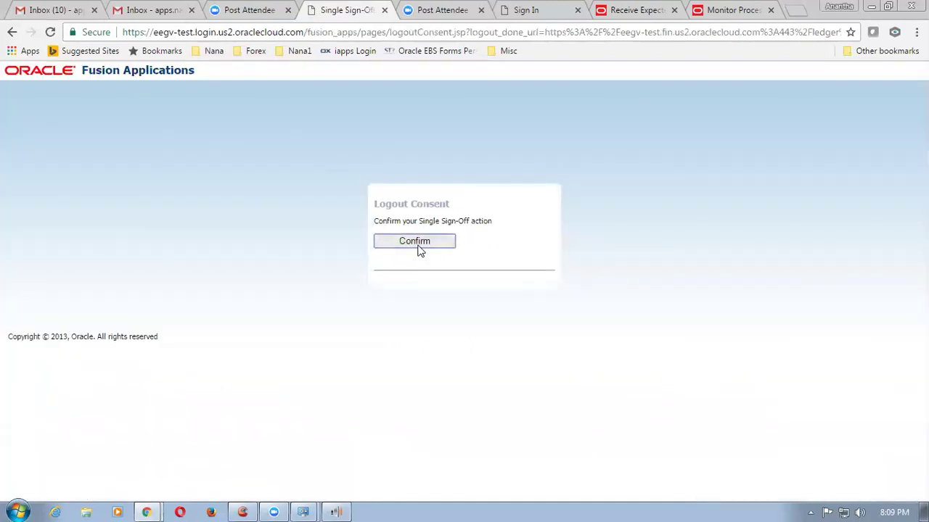
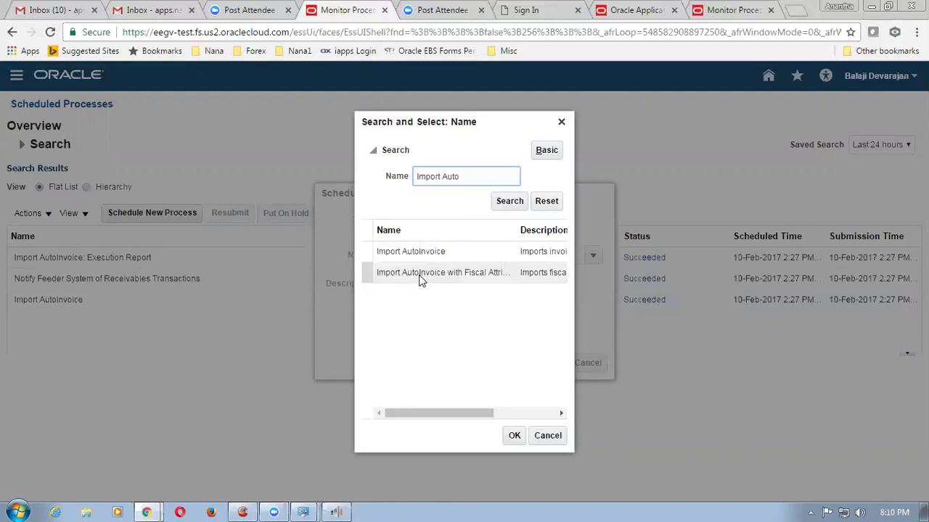
- Choose the Import AutoInvoice job from the search results and confirm it as the new scheduled process
click(371, 248)
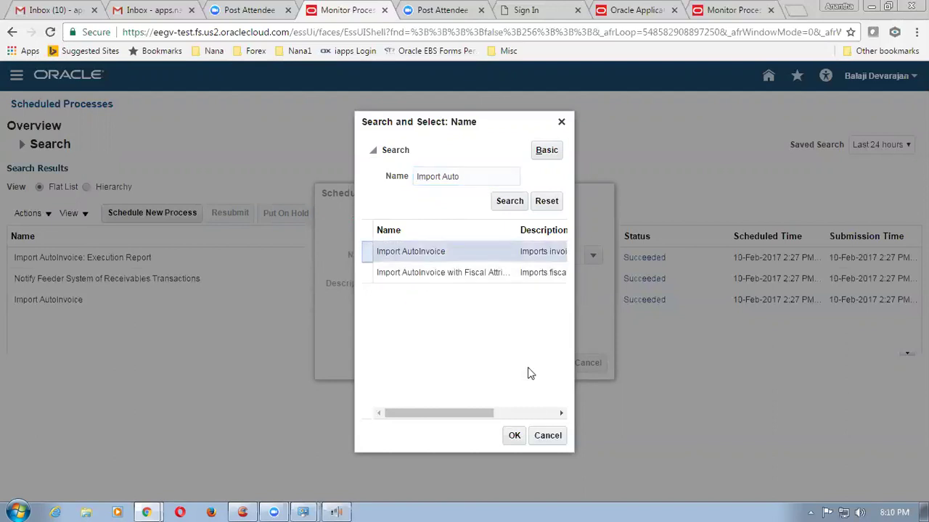
click(512, 435)
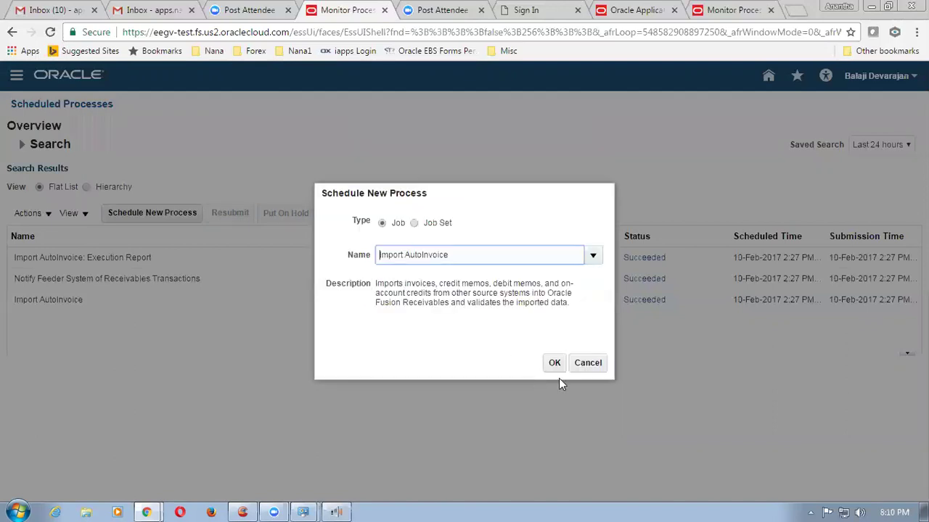
click(554, 362)
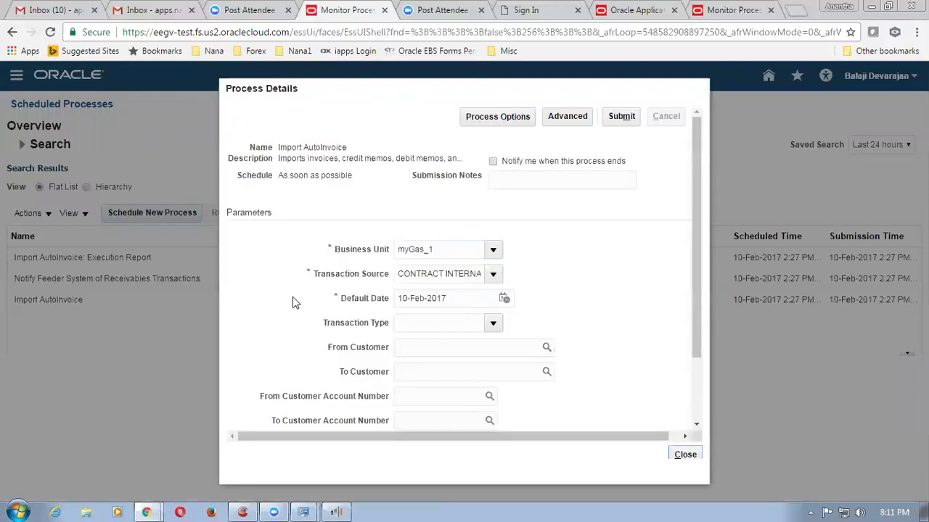
- Set the Import AutoInvoice transaction source to the Distributed Order Orch... entry, submit the process and close its details
click(492, 274)
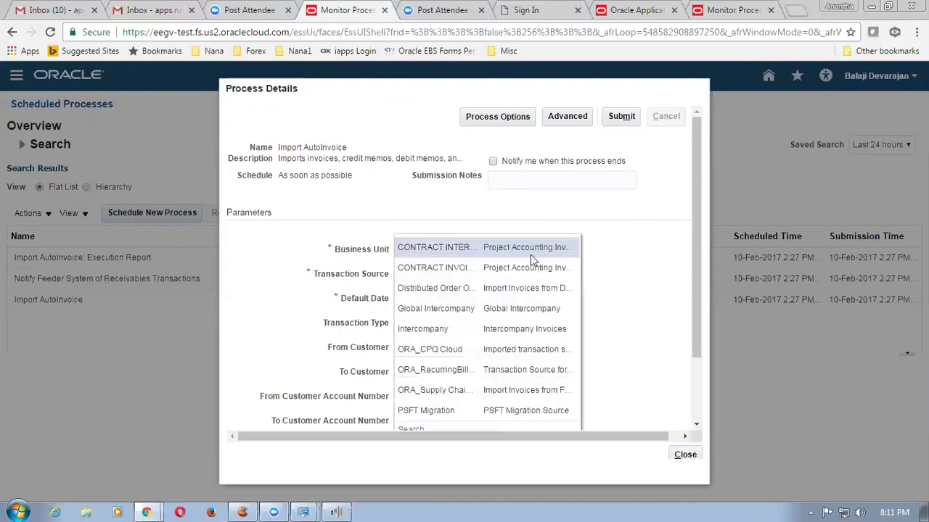
click(489, 284)
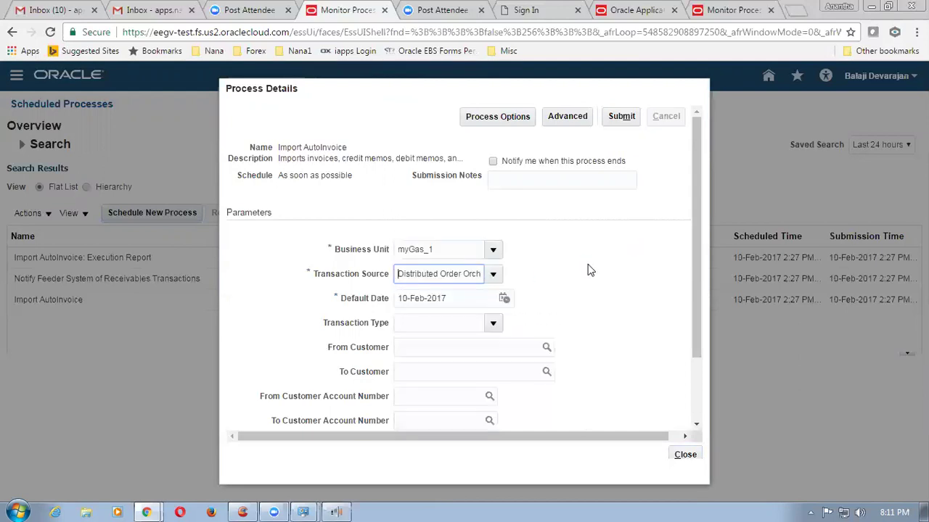
drag(693, 278, 698, 249)
click(622, 117)
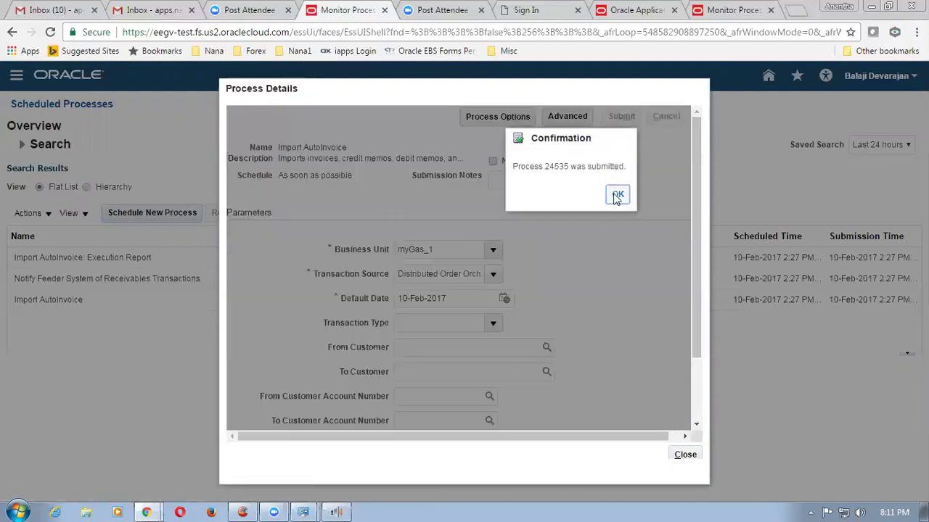
click(617, 195)
click(684, 455)
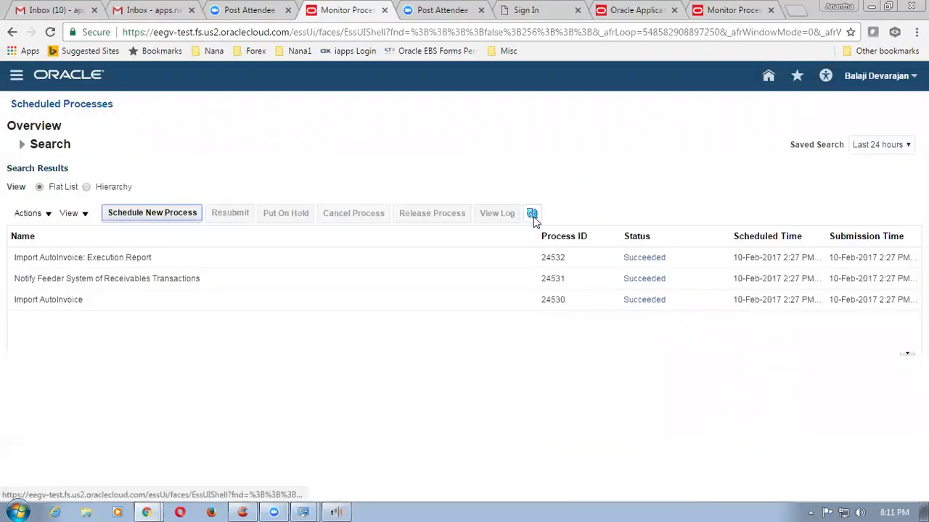
- Refresh the scheduled processes list repeatedly to follow the status of the new Import AutoInvoice run
click(532, 214)
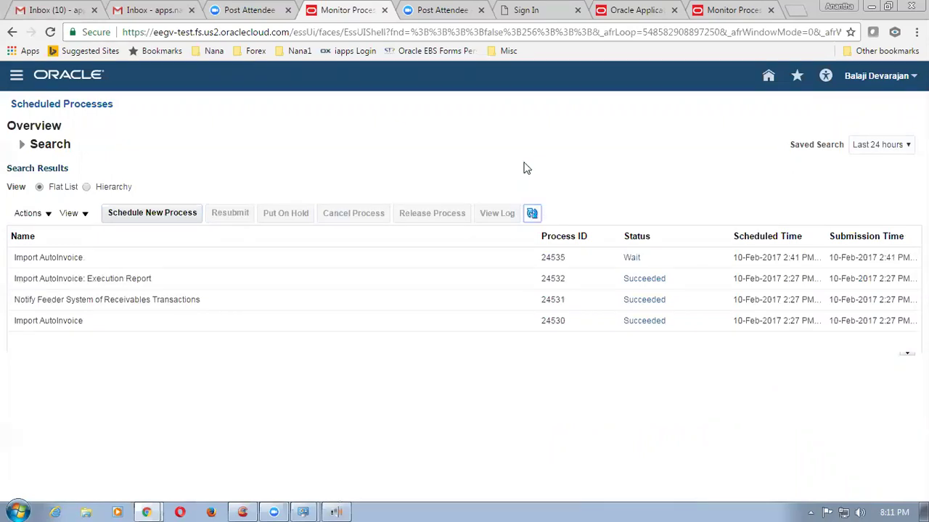
click(530, 213)
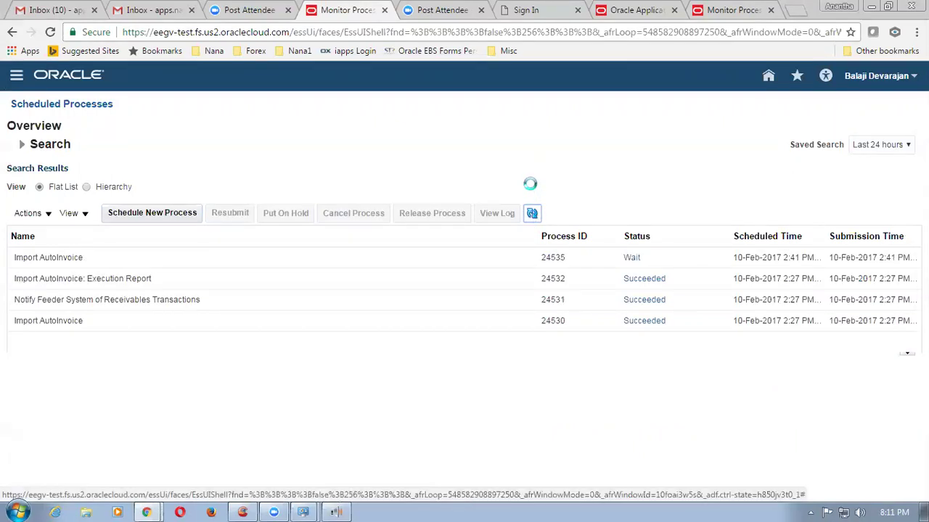
click(533, 214)
click(528, 215)
click(532, 214)
click(532, 213)
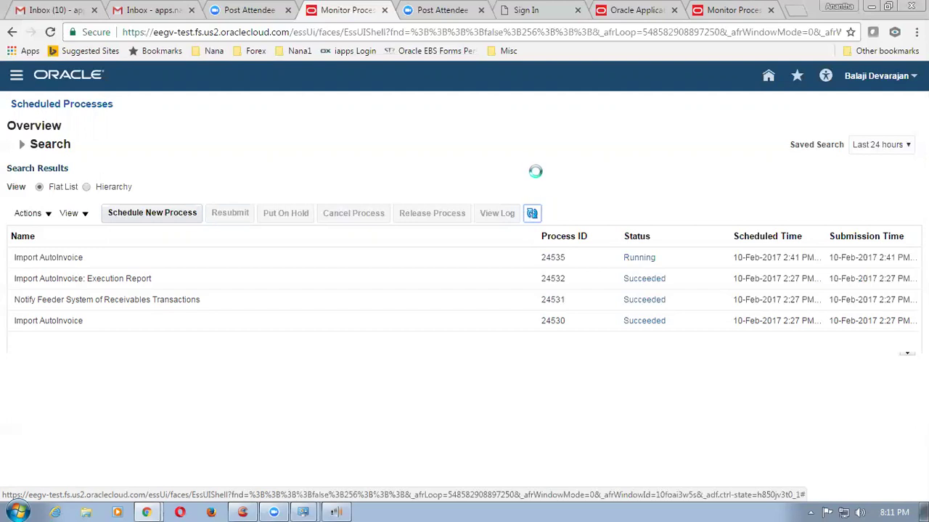
click(535, 212)
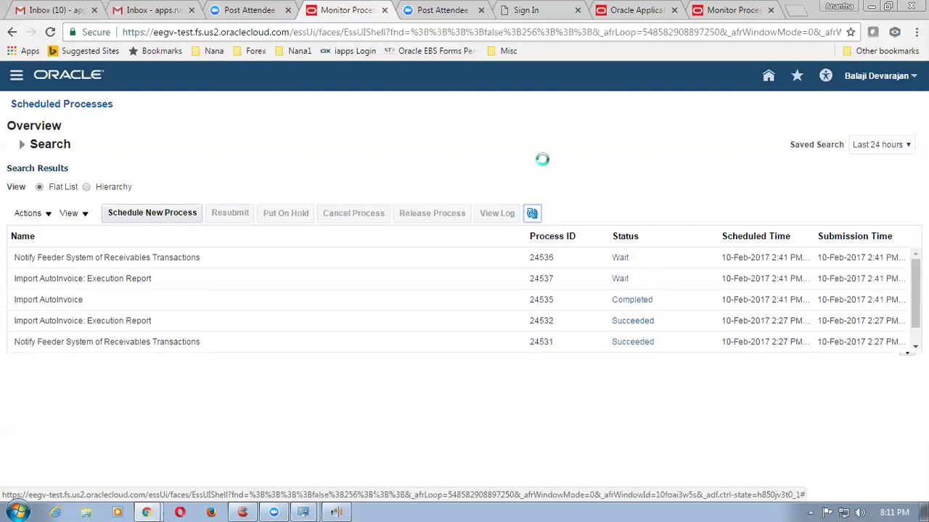
- Keep refreshing the scheduled processes until the Import AutoInvoice: Execution Report job finishes
click(533, 212)
click(533, 212)
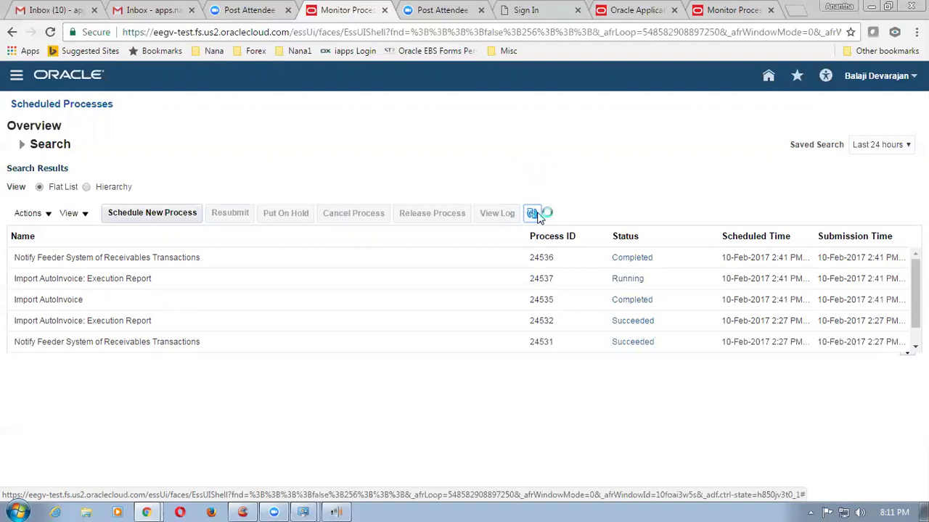
click(534, 213)
click(533, 213)
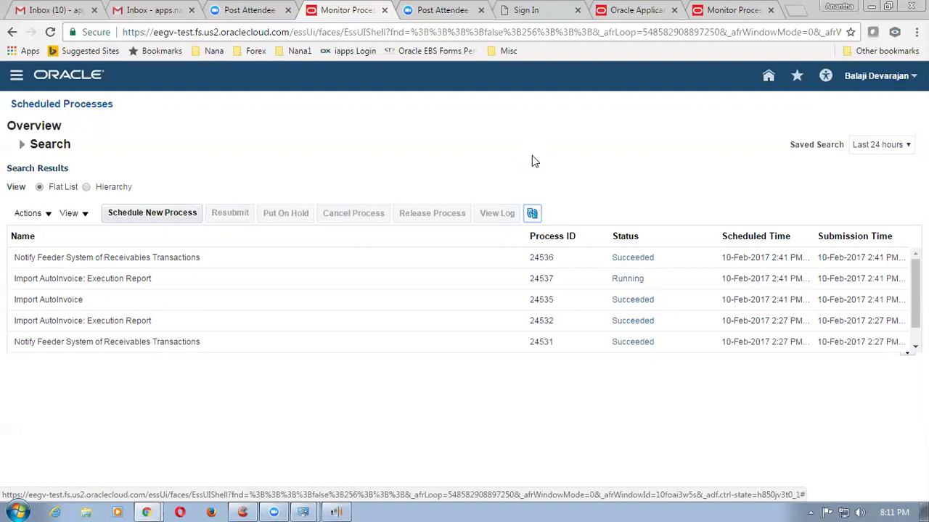
click(533, 214)
click(533, 214)
click(533, 214)
click(533, 214)
- Republish the output of the latest Import AutoInvoice: Execution Report process and export the report as HTML
click(34, 280)
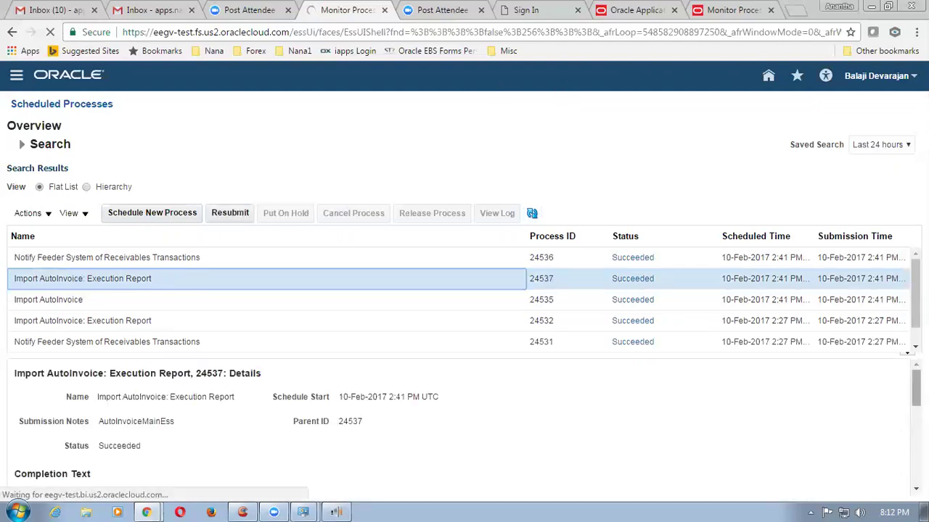
scroll(465, 428, down, 3)
scroll(464, 428, down, 2)
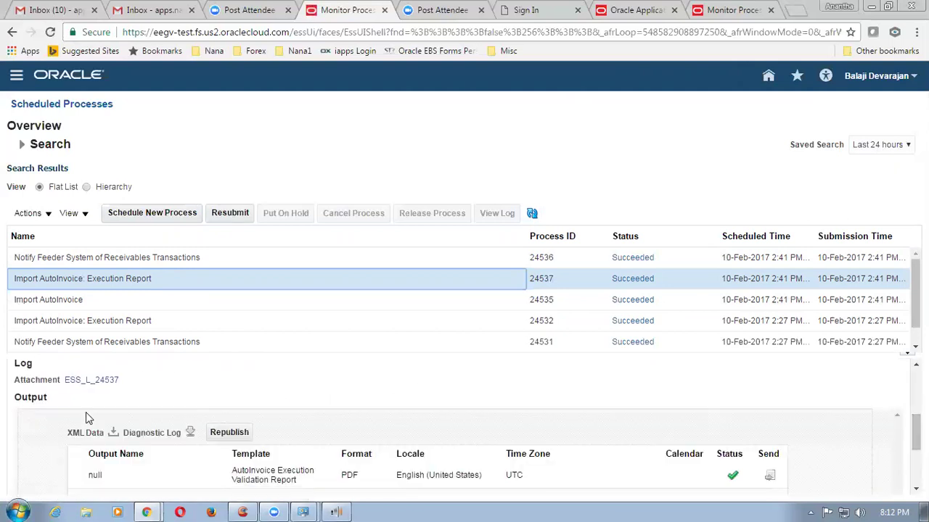
scroll(470, 388, down, 1)
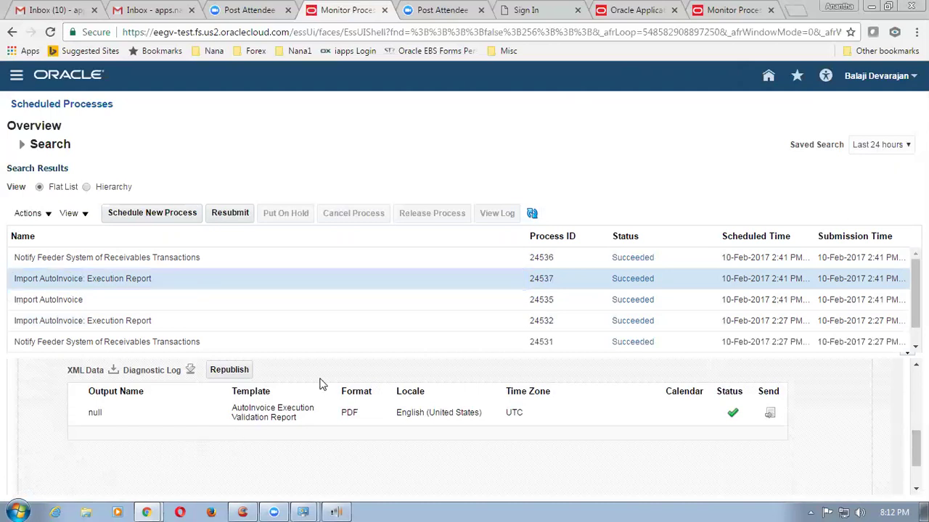
click(229, 371)
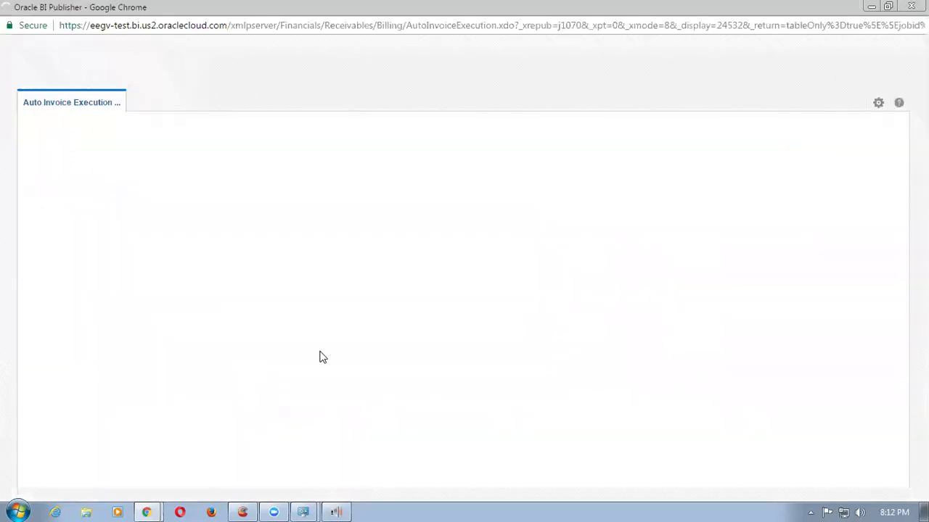
click(877, 106)
mouse_move(856, 134)
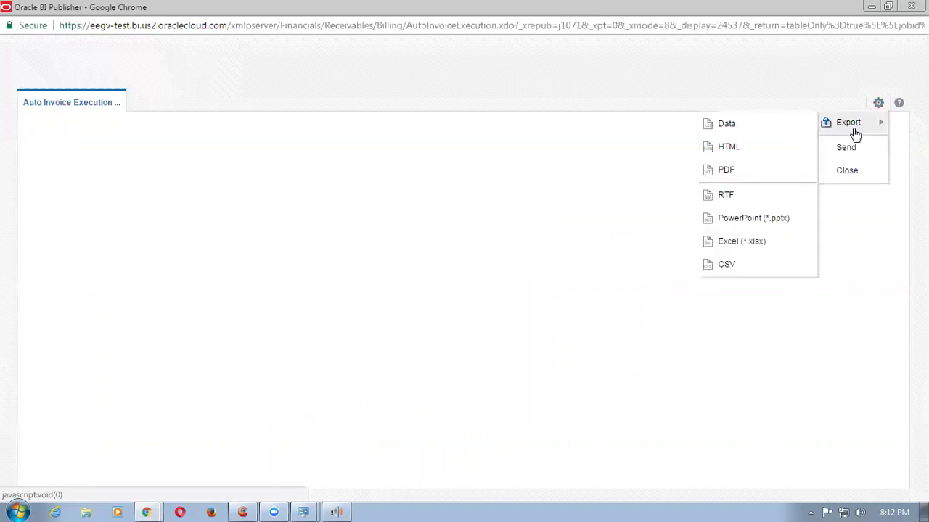
click(756, 146)
click(150, 32)
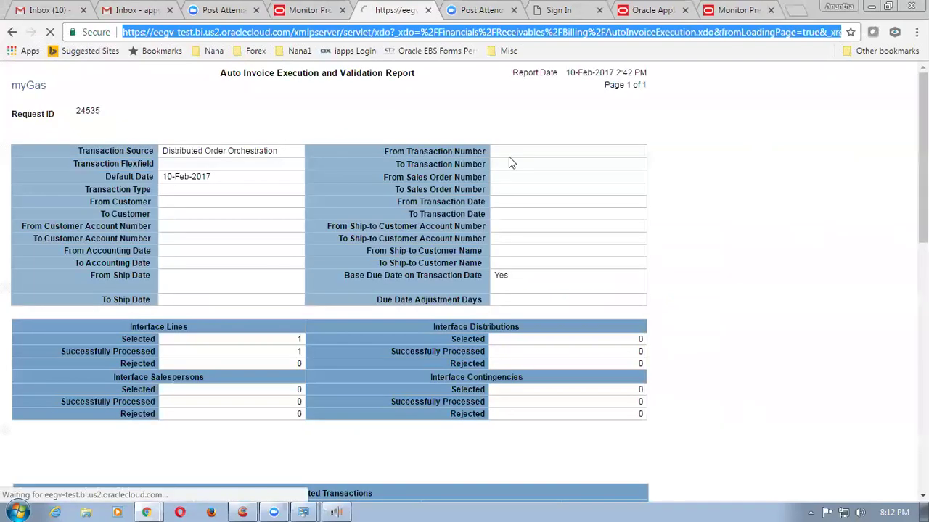
click(731, 287)
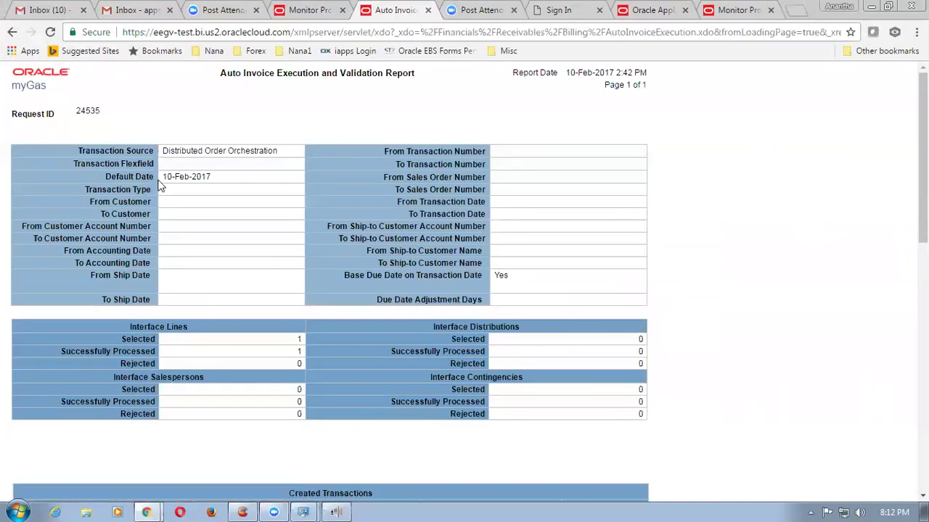
- Examine the interface lines and created transactions in the Auto Invoice Execution and Validation Report, and close the report
scroll(241, 339, down, 1)
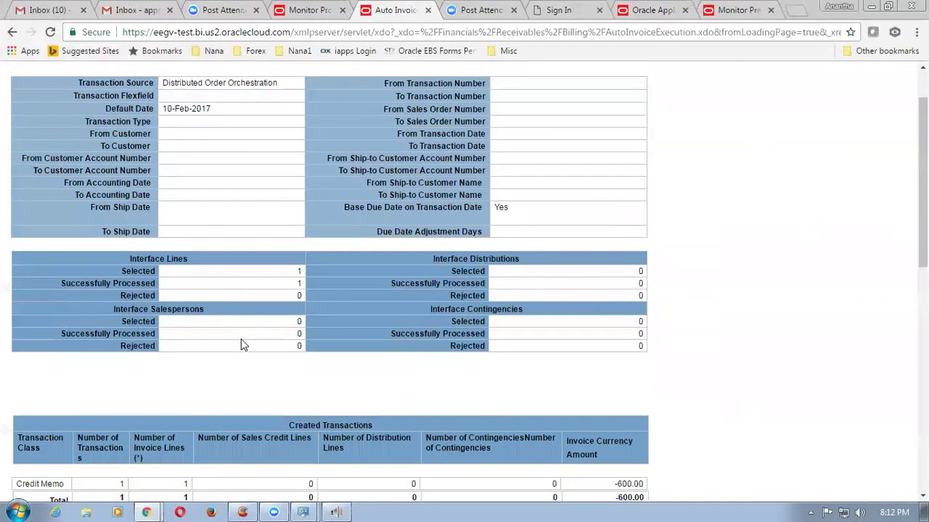
scroll(232, 277, down, 1)
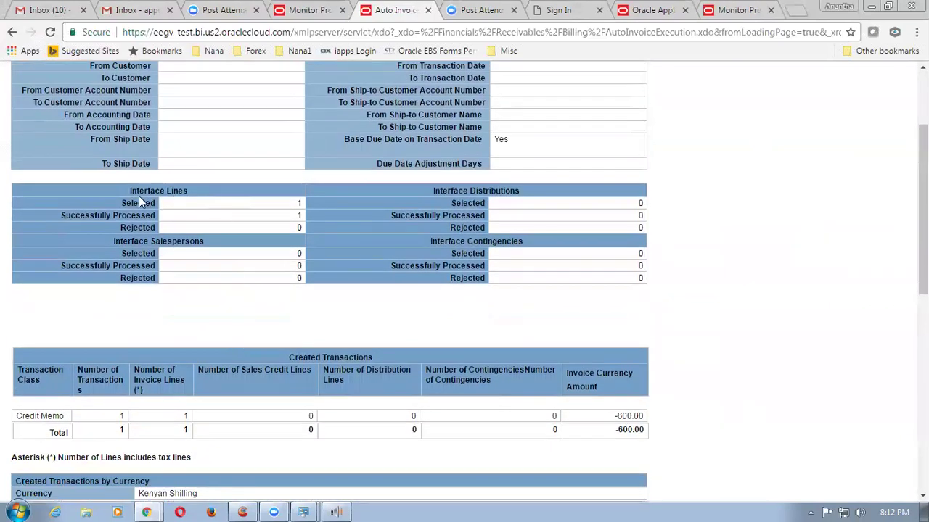
scroll(289, 304, down, 2)
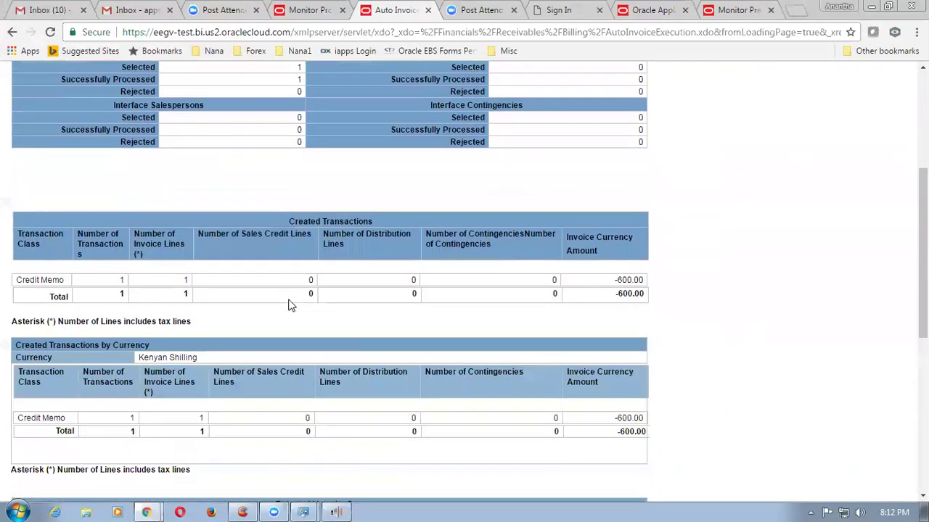
drag(602, 281, 669, 275)
click(669, 285)
scroll(719, 312, down, 5)
scroll(722, 312, up, 7)
scroll(721, 311, down, 5)
scroll(721, 312, up, 7)
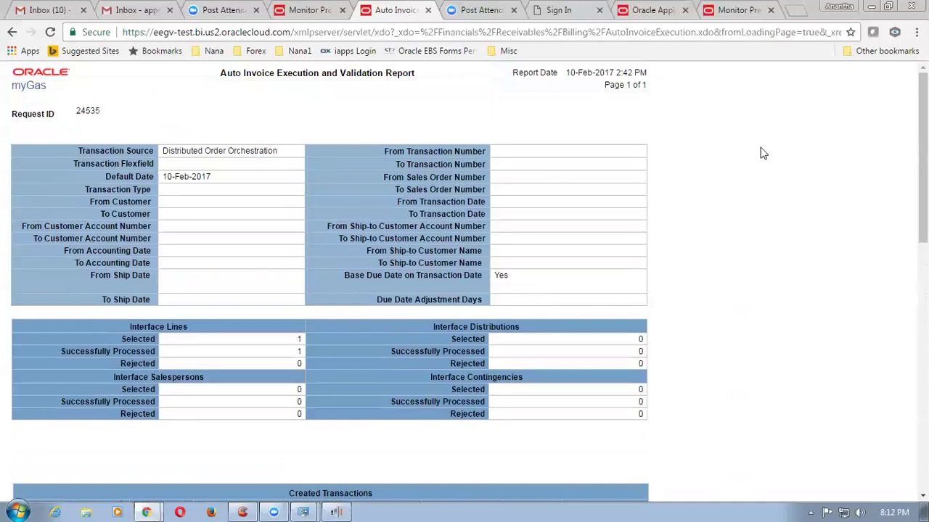
click(558, 36)
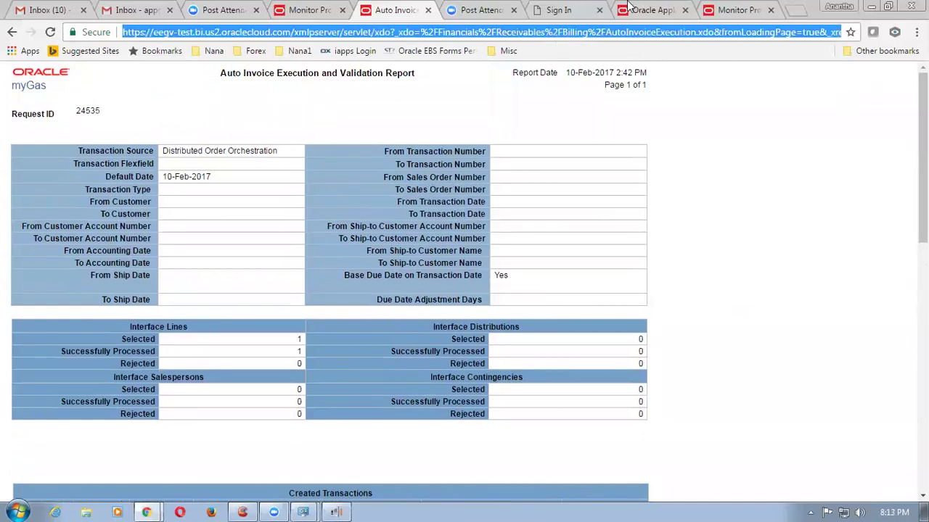
click(434, 71)
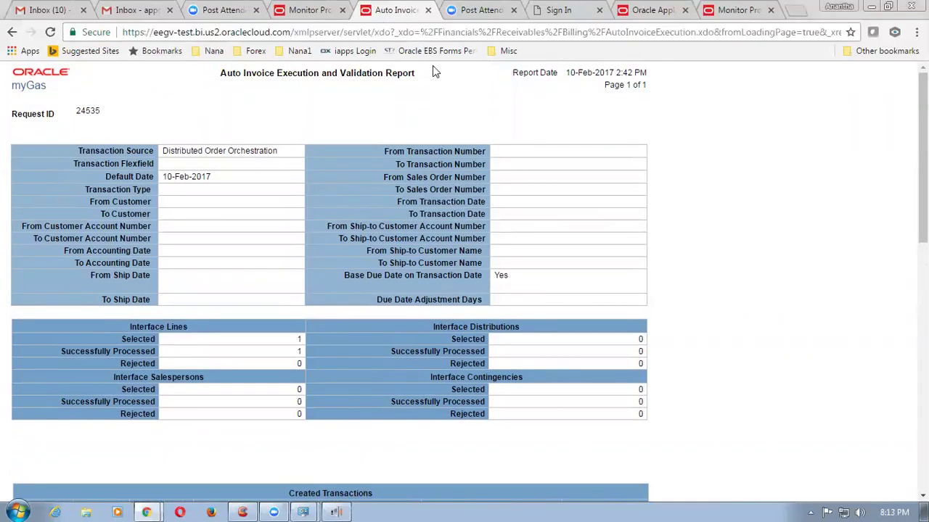
click(428, 10)
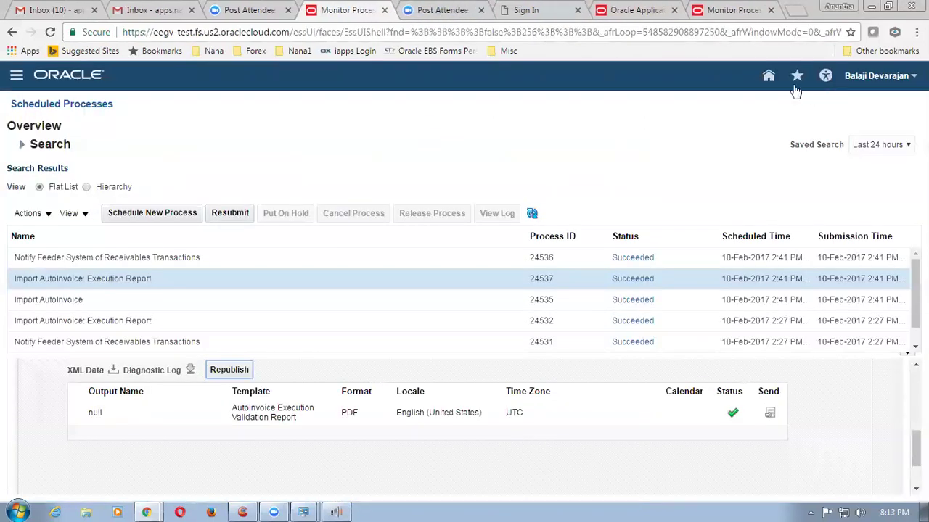
- Return to the home page, go to Billing under Receivables and open Manage Transactions
click(768, 78)
click(485, 35)
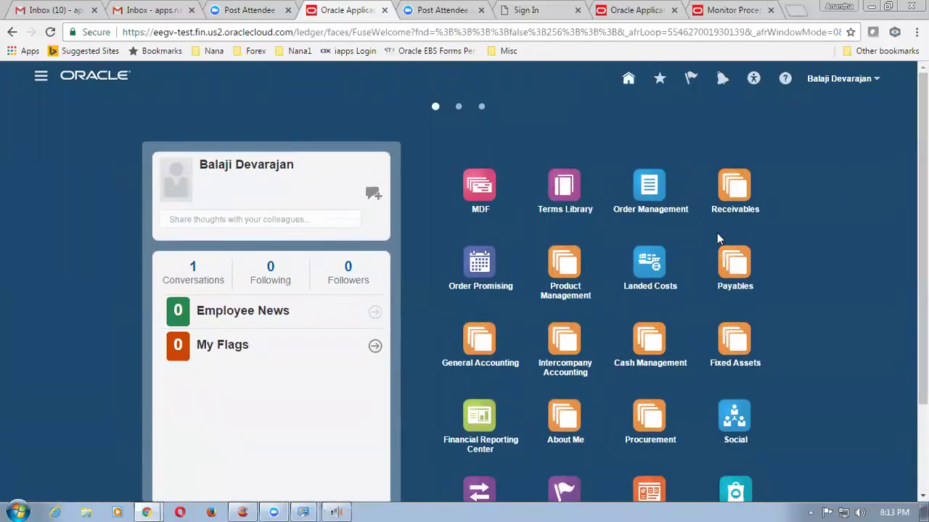
click(733, 187)
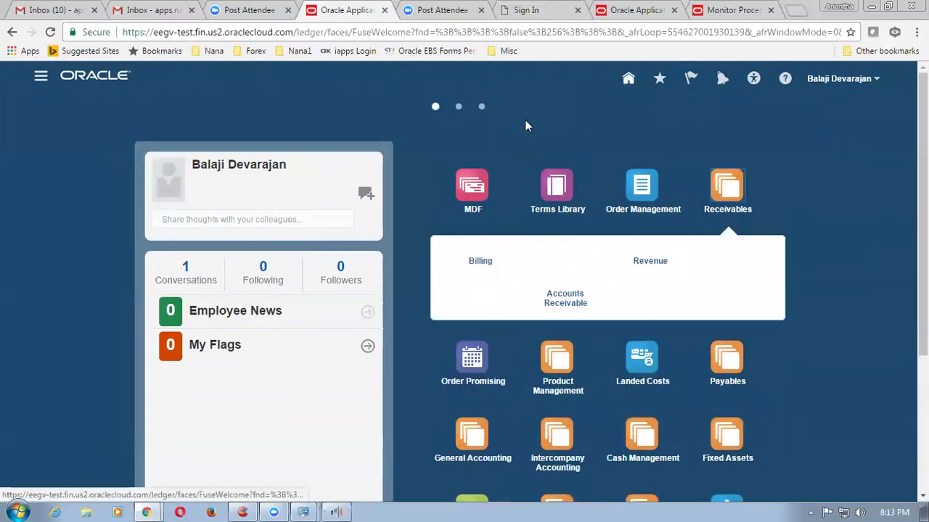
click(475, 272)
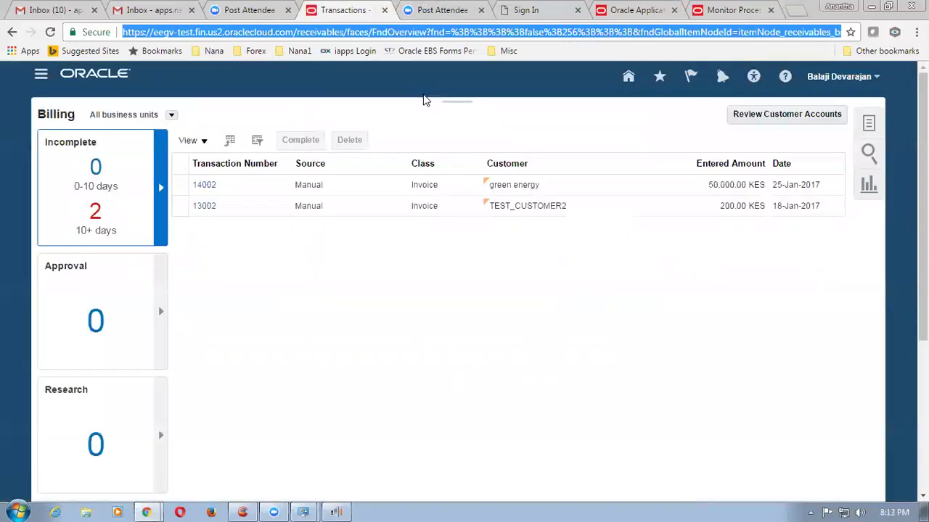
click(868, 123)
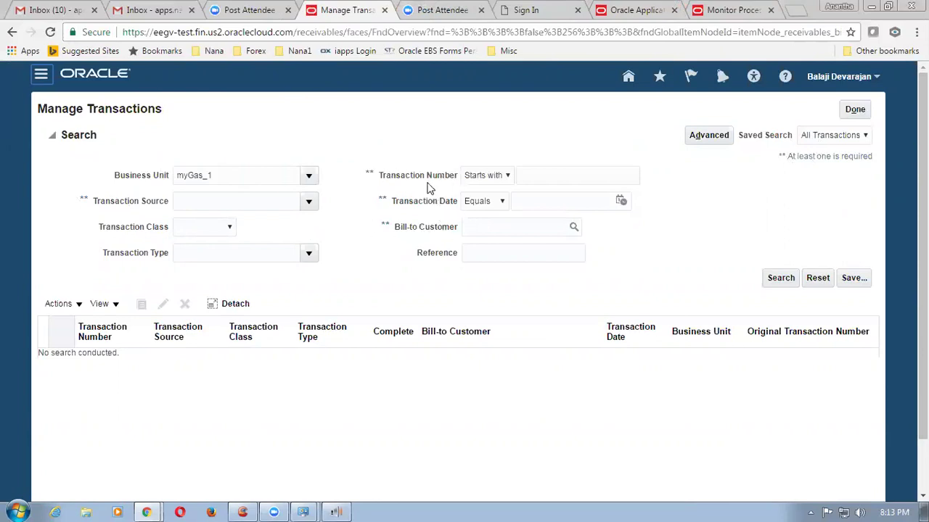
- Search the myGas_1 transactions by the Distributed Order Orchestration source and look through the invoices and credit memos
click(308, 202)
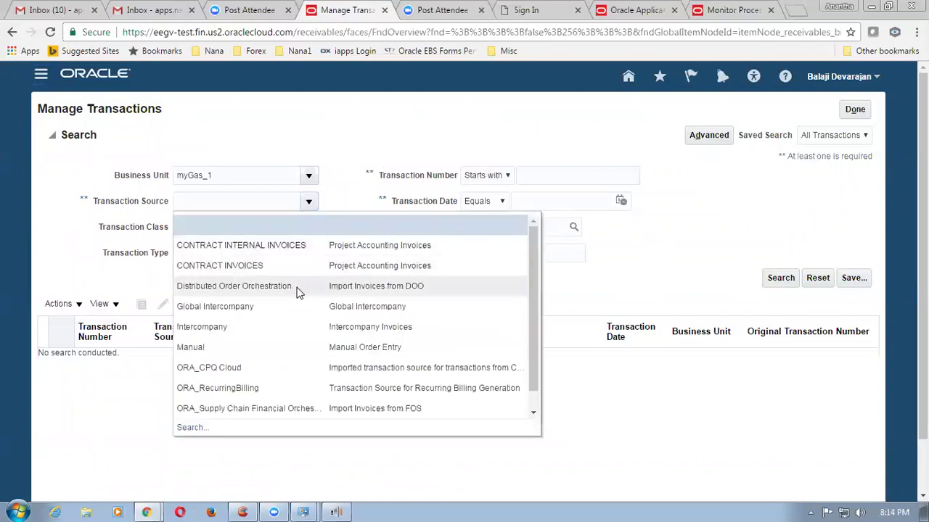
click(298, 290)
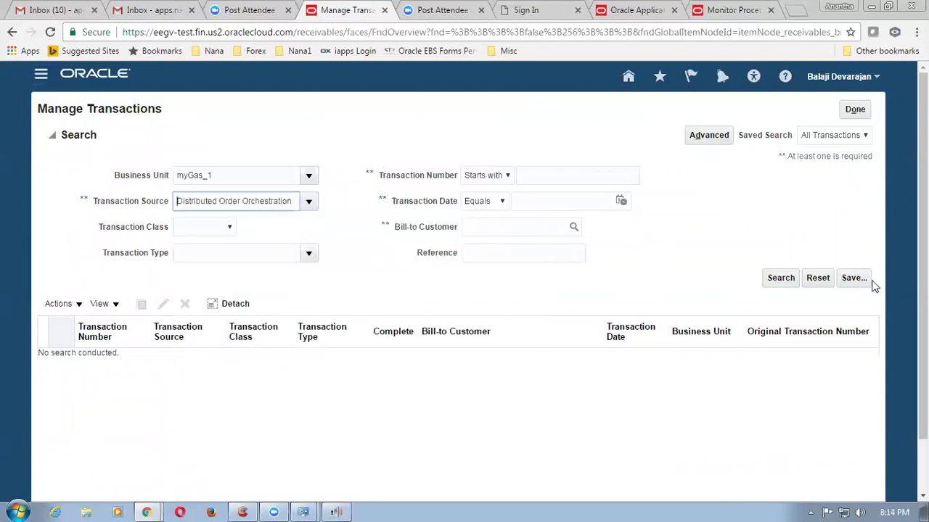
click(779, 280)
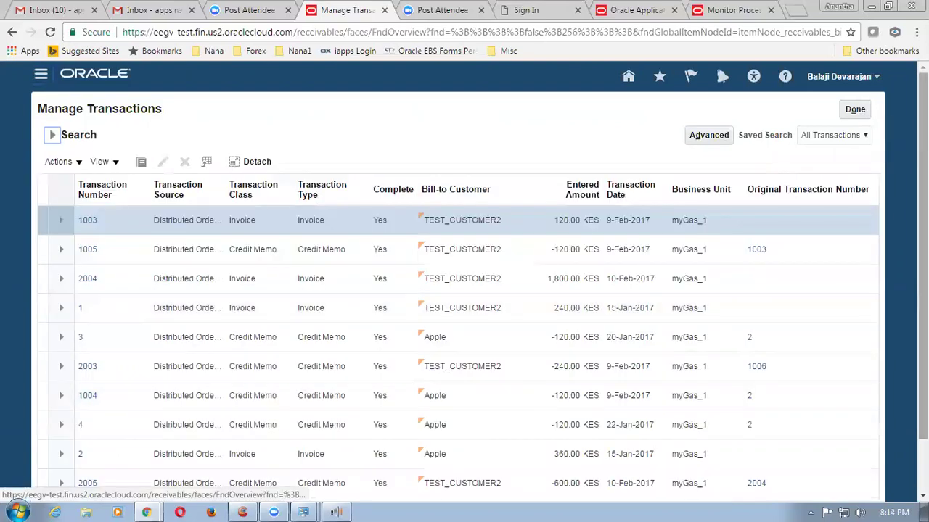
scroll(783, 139, down, 1)
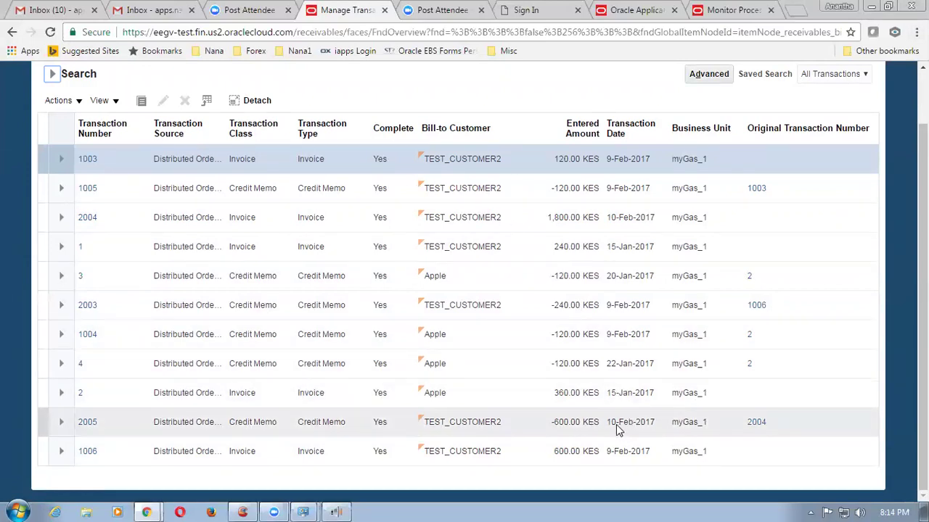
scroll(464, 283, up, 2)
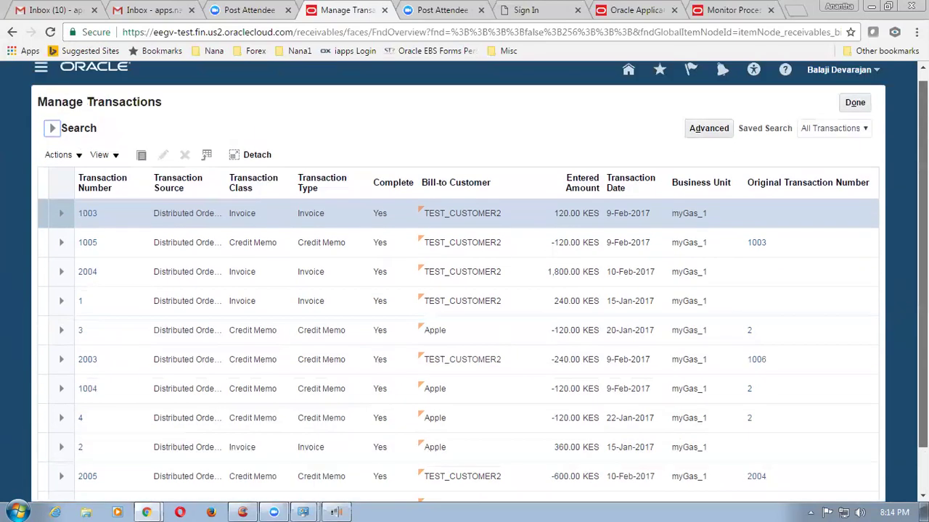
scroll(464, 283, down, 1)
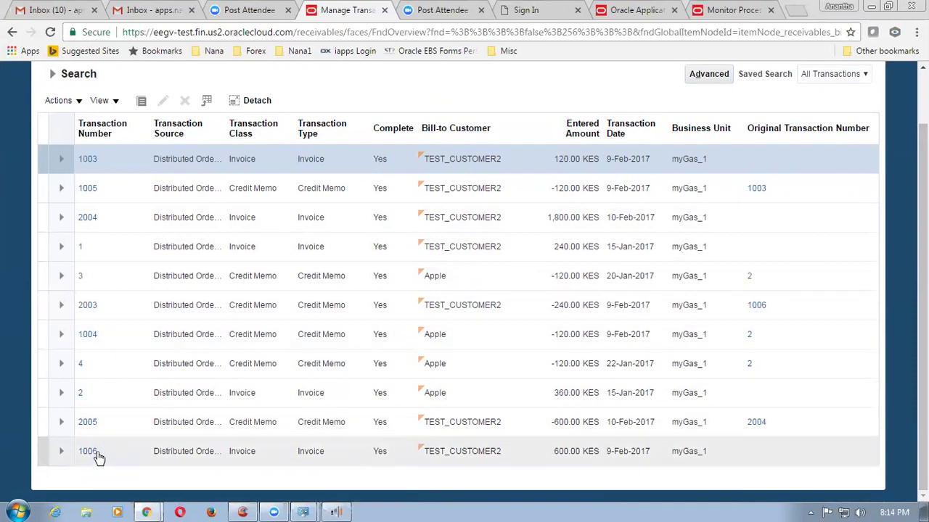
click(89, 452)
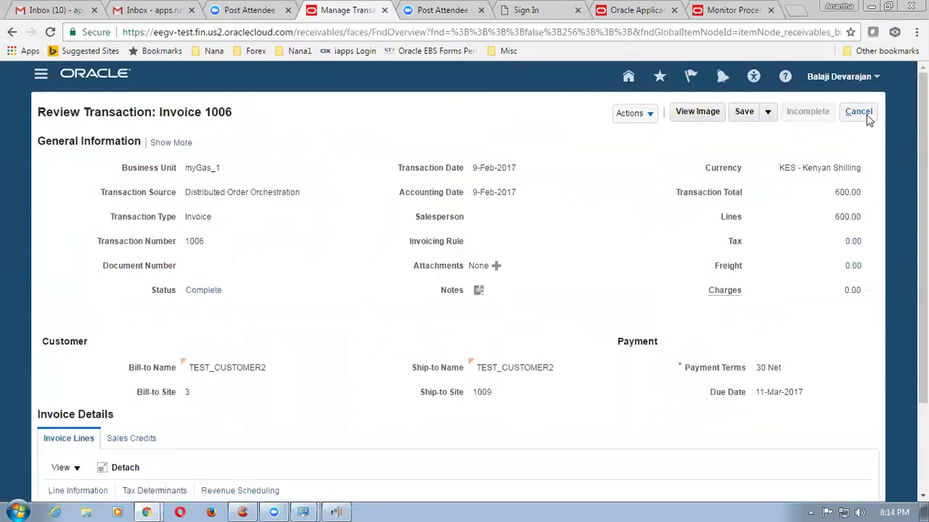
click(866, 116)
click(625, 303)
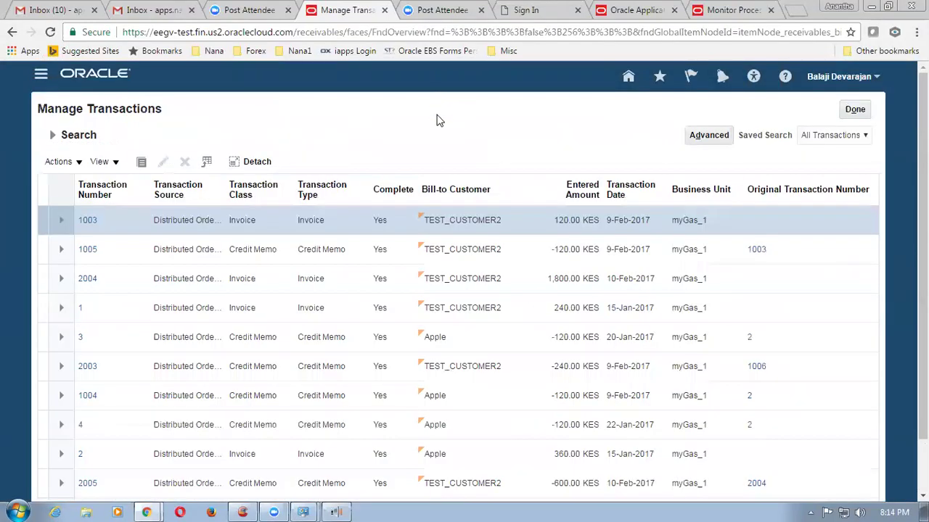
- Open the 1,800.00 KES TEST_CUSTOMER2 invoice dated 10-Feb-2017, view its balance details and dismiss them
scroll(3, 340, down, 1)
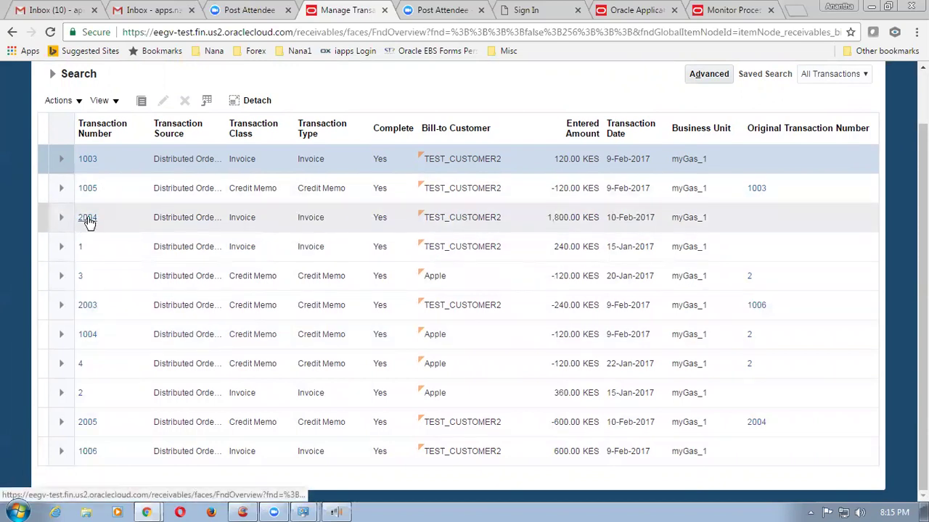
click(86, 217)
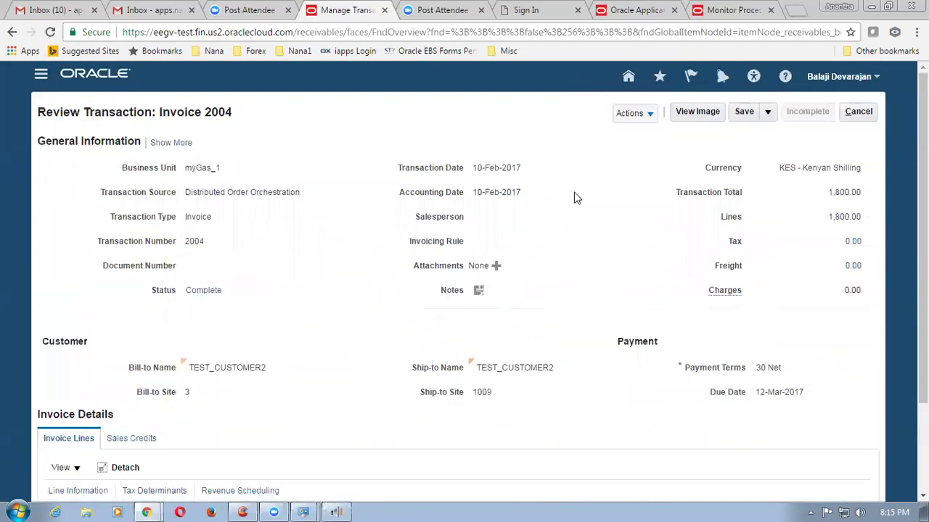
click(644, 116)
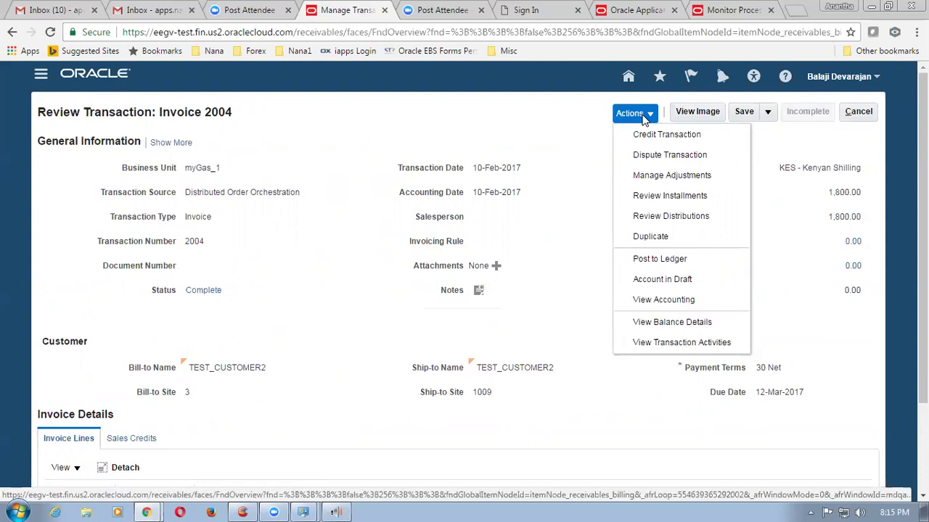
click(658, 323)
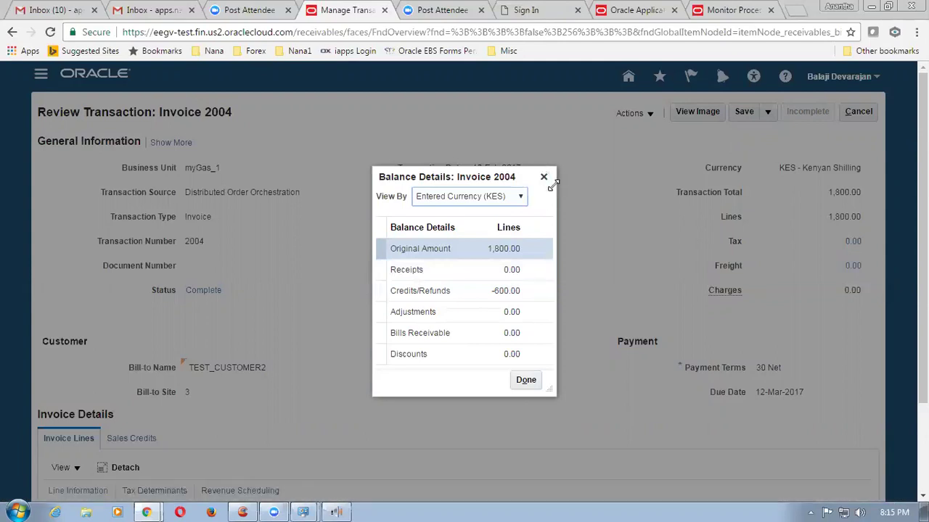
click(528, 381)
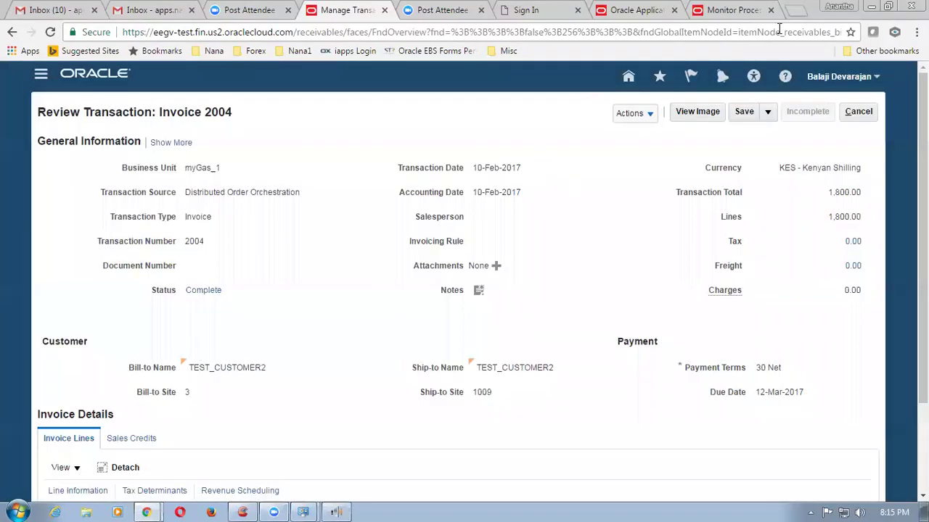
- Save and close the reviewed TEST_CUSTOMER2 invoice and acknowledge the save message
click(768, 112)
click(773, 132)
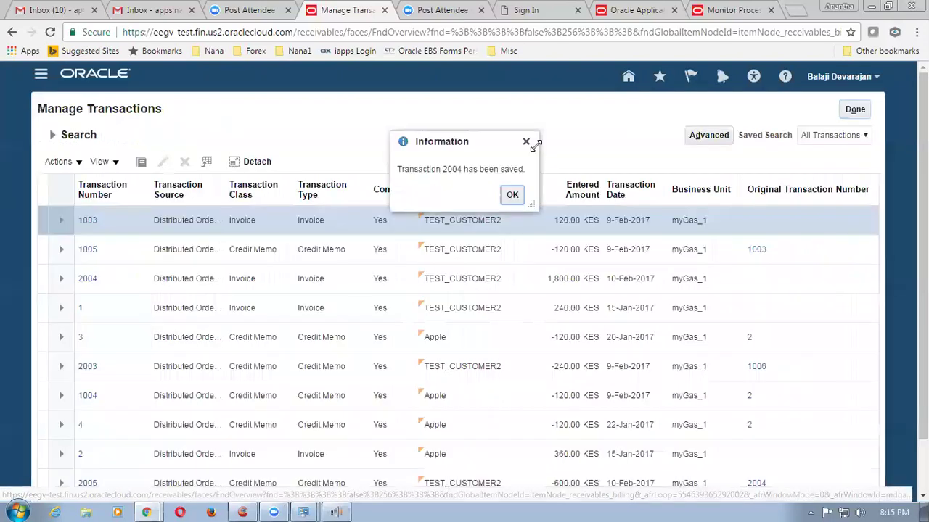
click(512, 196)
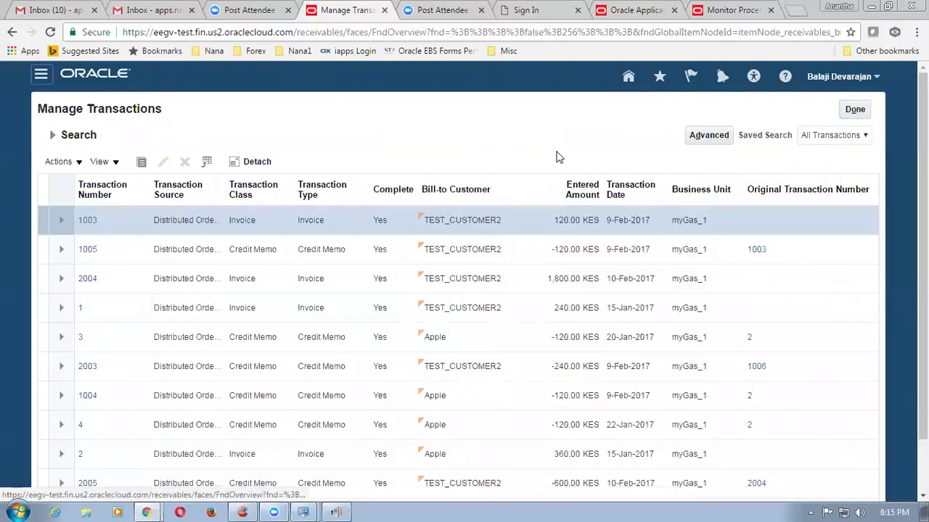
- Leave Manage Transactions, return to the home page and start a new receipt in Accounts Receivable under Receivables
click(856, 111)
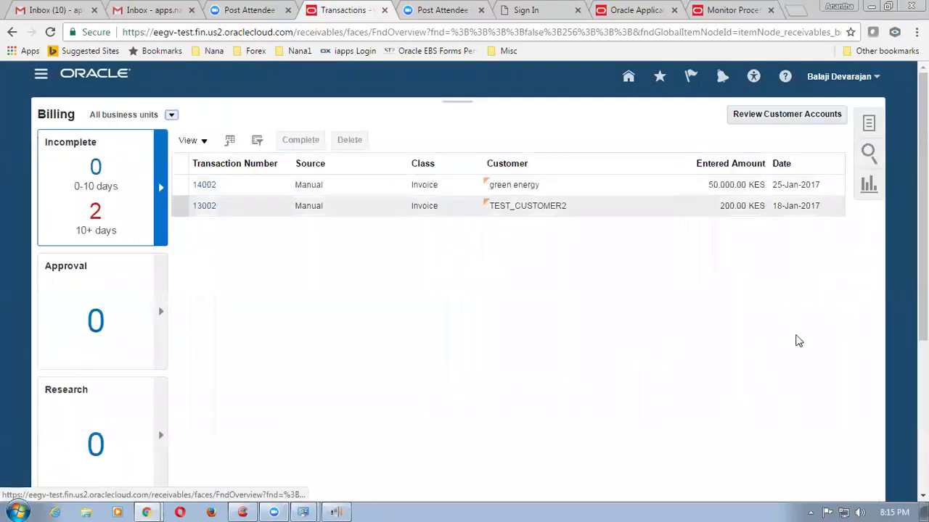
click(628, 80)
click(515, 31)
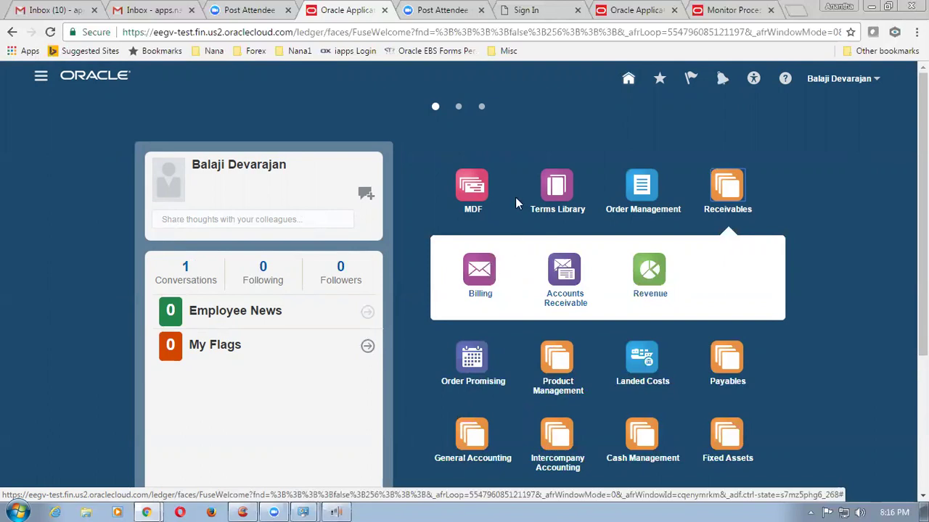
click(578, 276)
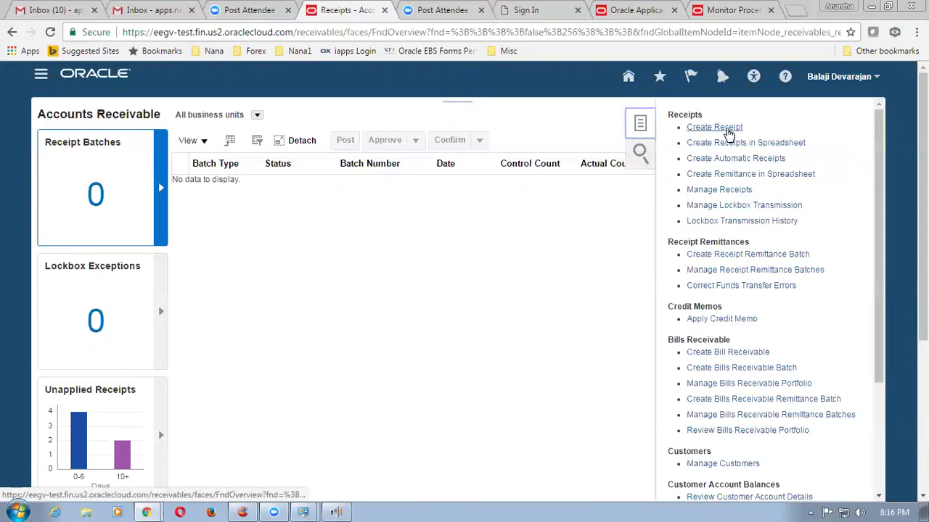
click(727, 135)
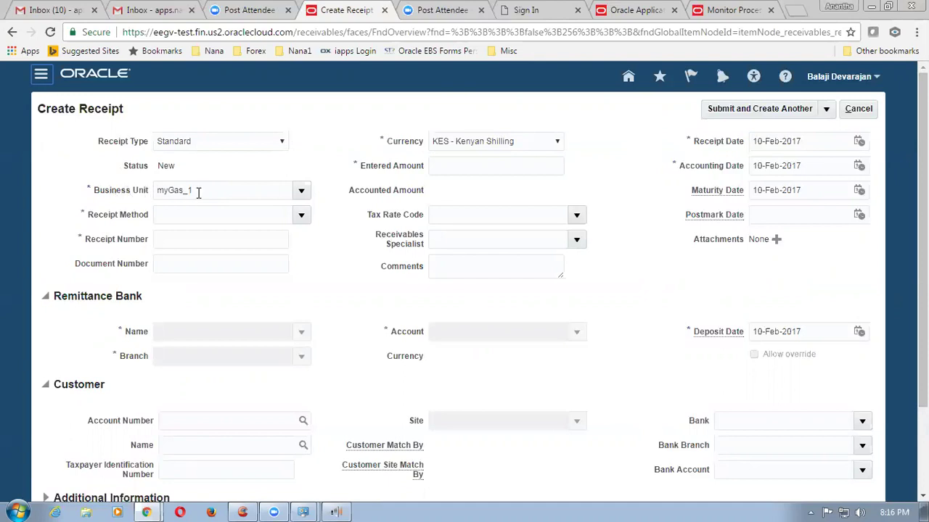
- Set the receipt method to myGas_Receipt Method, the receipt number to 456789 and the entered amount to 500 KES
click(301, 214)
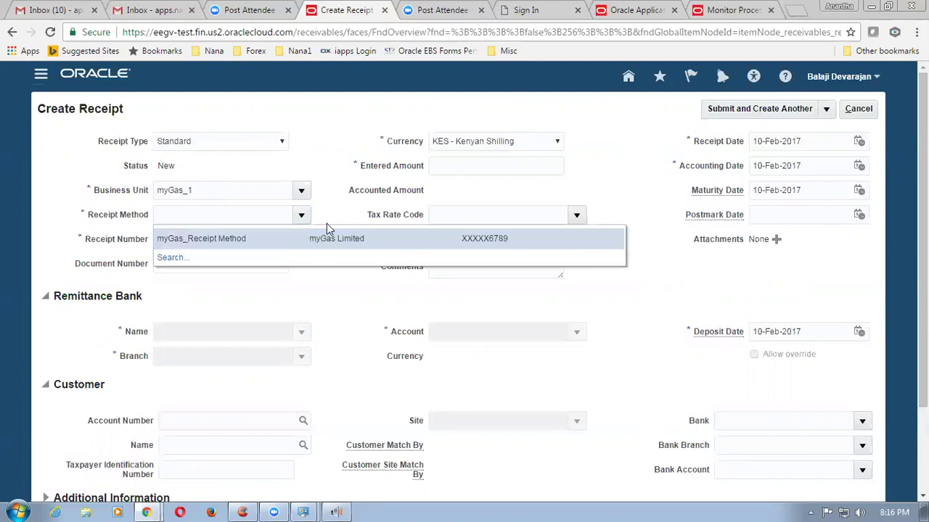
click(325, 238)
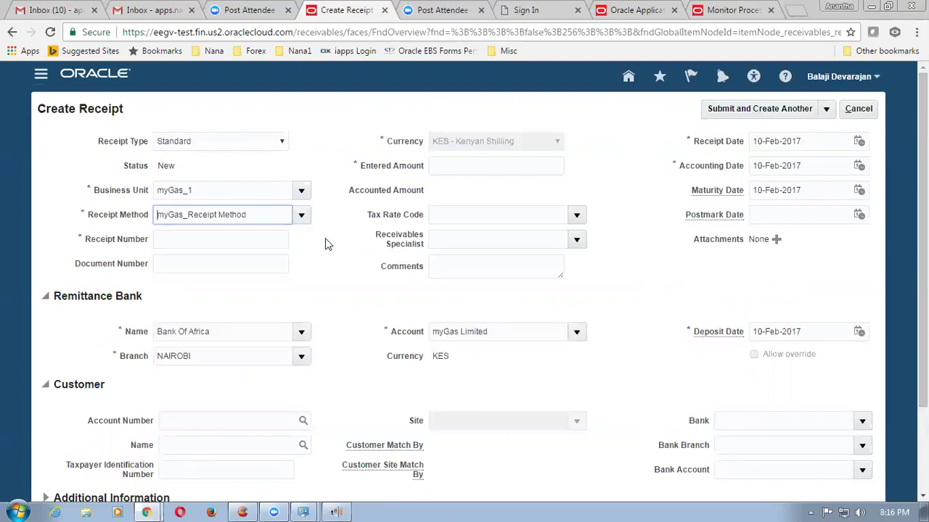
click(208, 241)
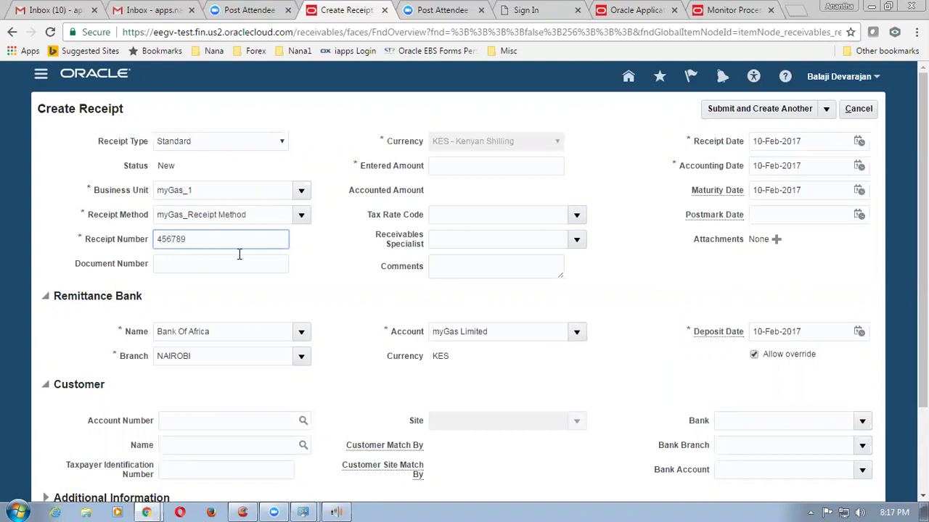
click(328, 281)
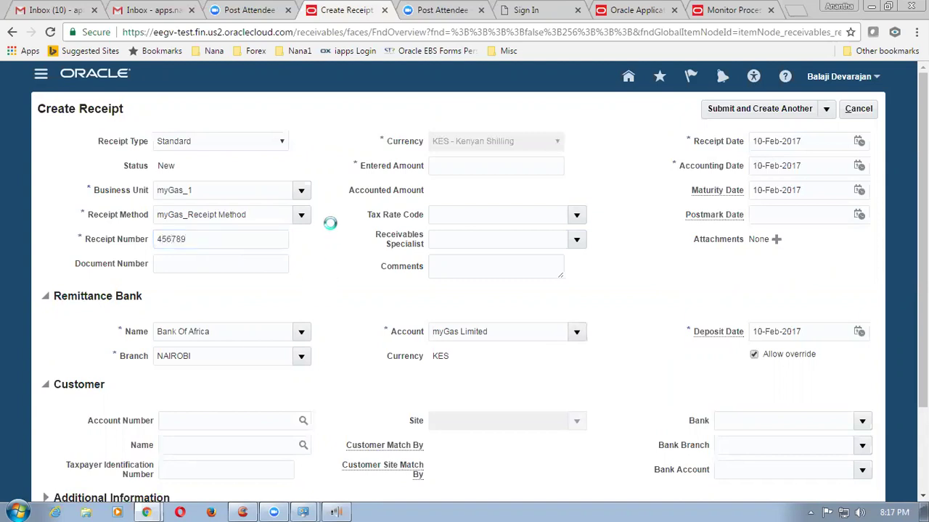
click(467, 170)
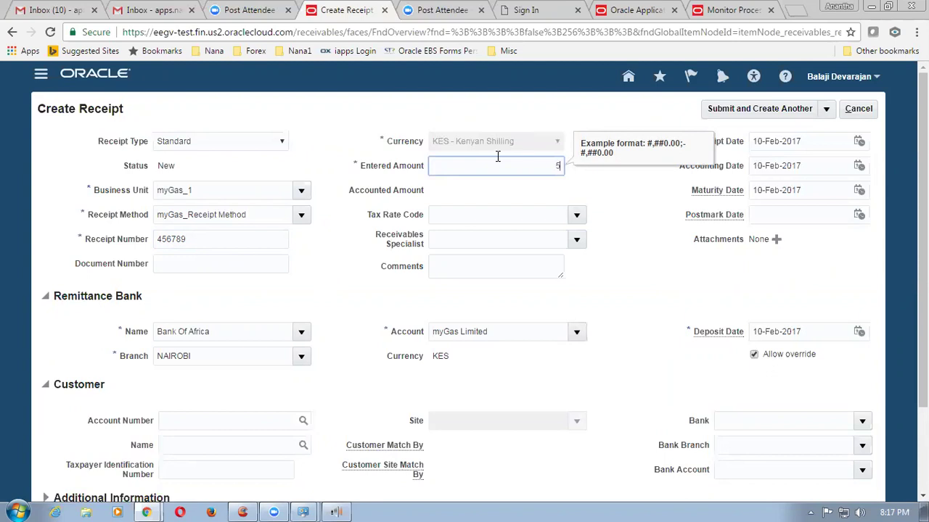
click(636, 307)
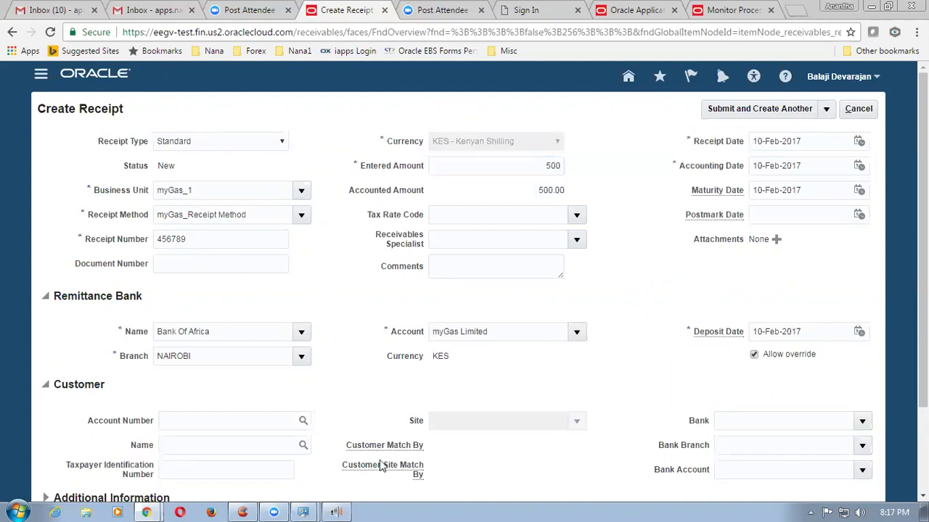
scroll(923, 239, down, 2)
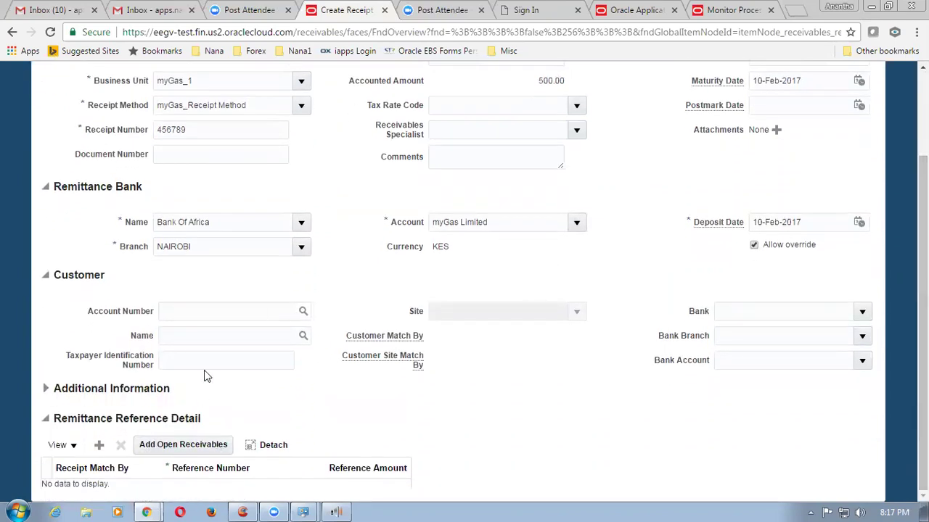
click(189, 339)
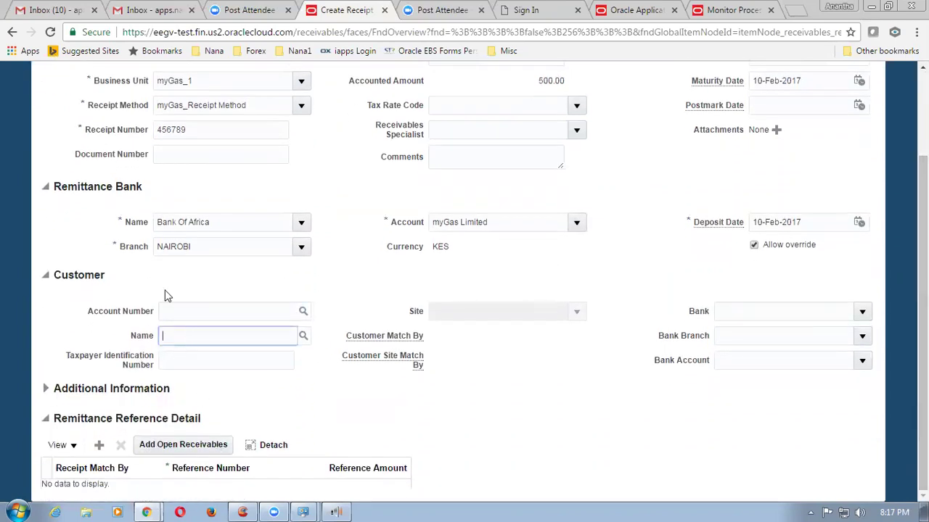
click(304, 336)
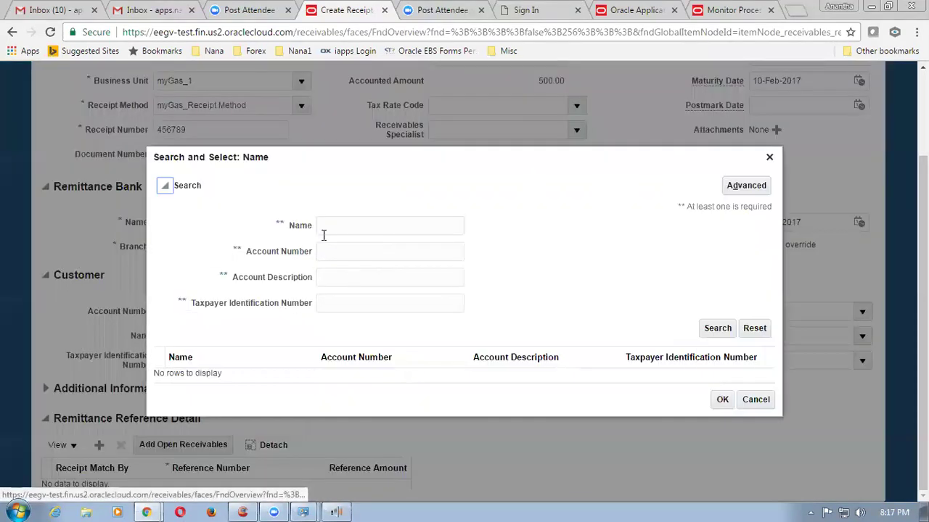
click(769, 156)
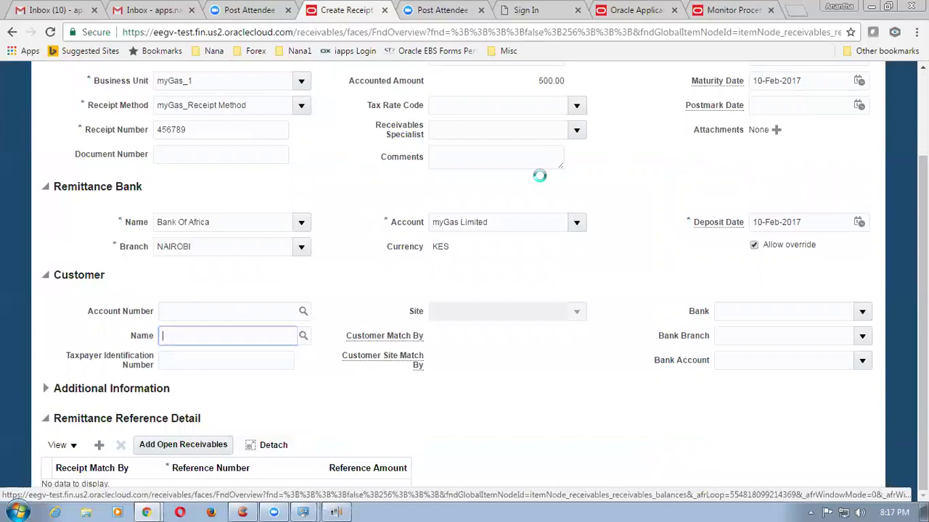
click(348, 264)
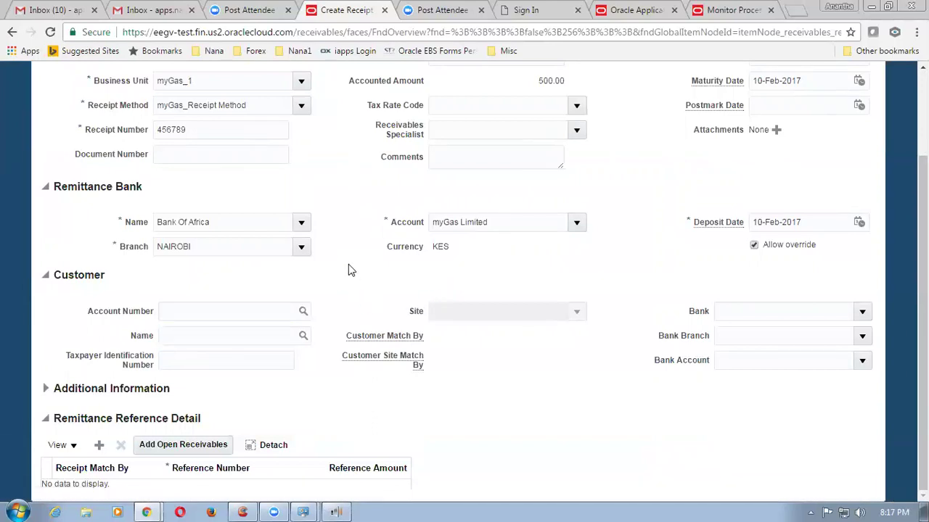
- Search the customers by name for test_customer2 and assign TEST_CUSTOMER2 as the receipt's customer
click(192, 334)
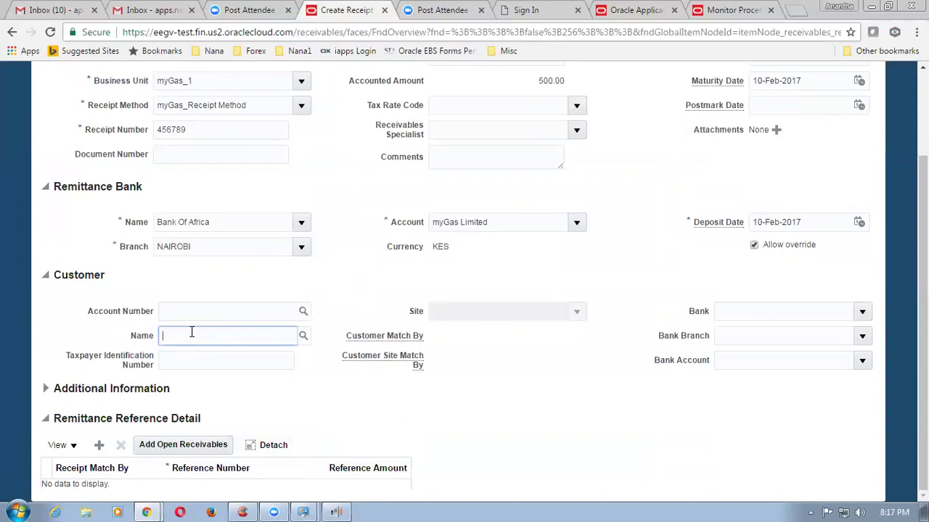
click(302, 336)
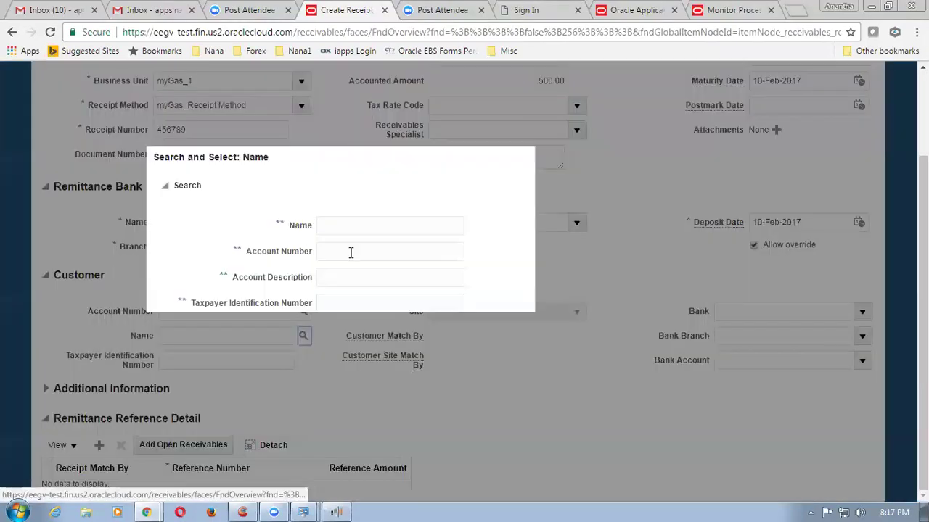
click(342, 225)
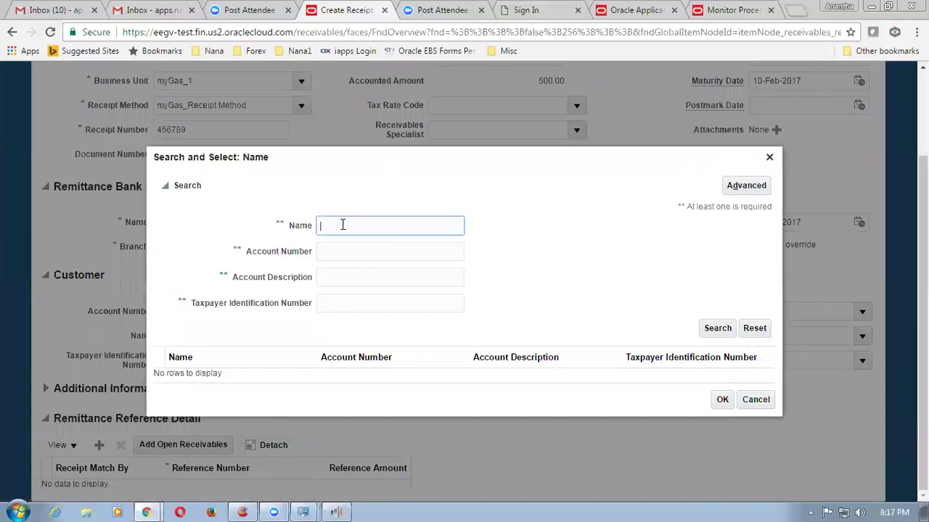
text(test_customer2)
key(Return)
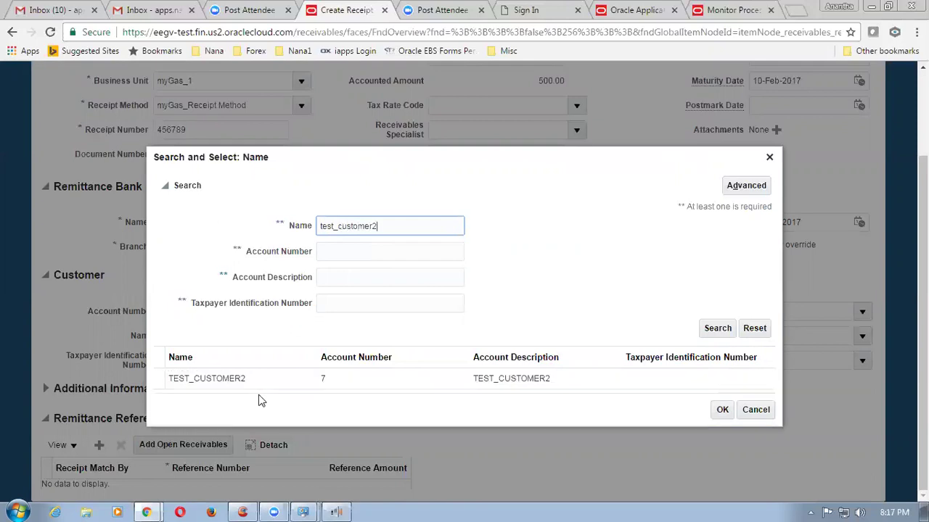
click(163, 372)
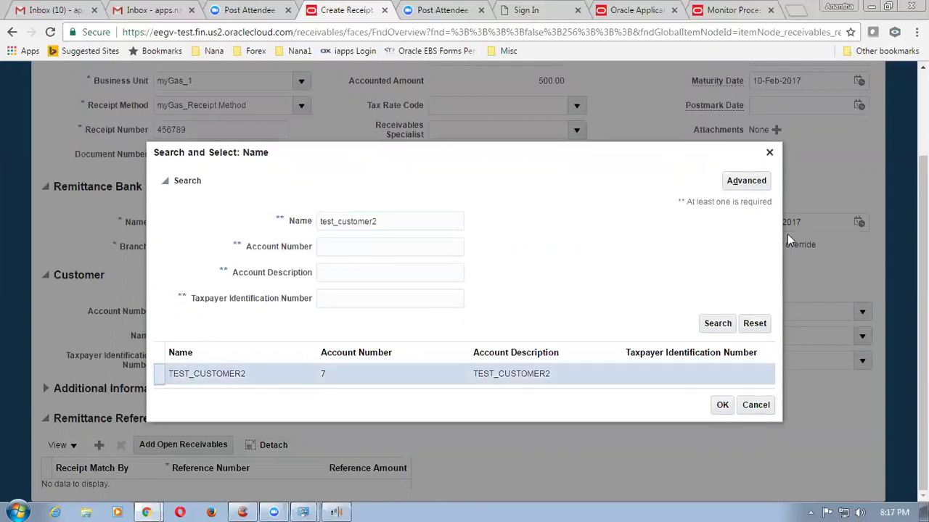
click(722, 407)
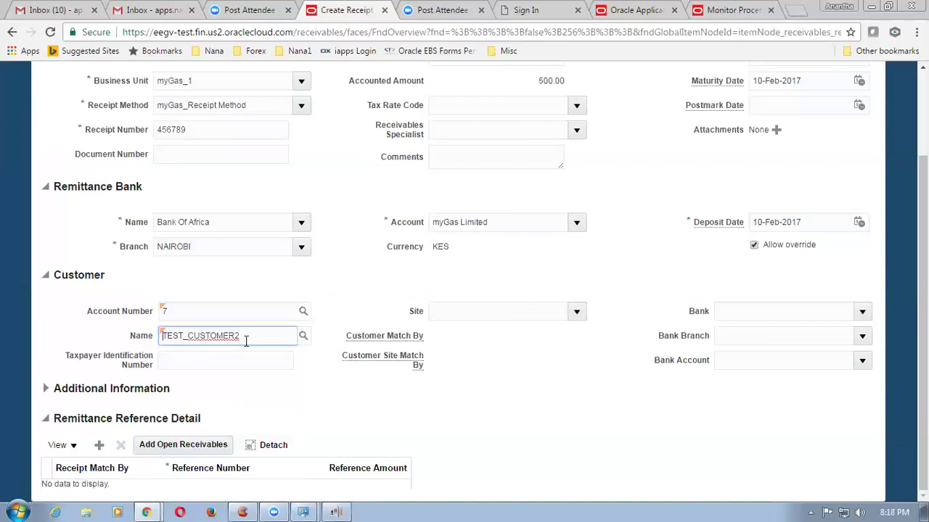
- Set the customer site to 3 and submit the receipt with the Submit and Apply Manually option
click(575, 313)
click(524, 348)
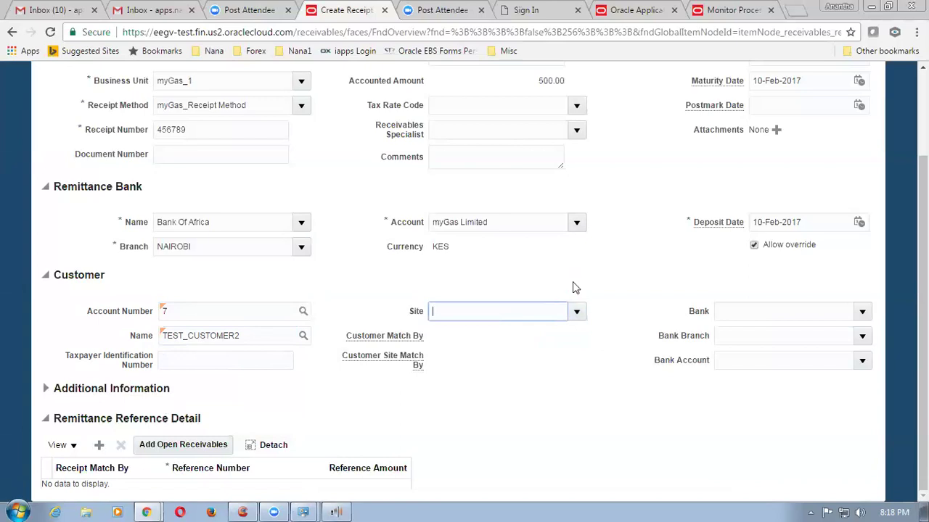
text(3)
scroll(484, 280, up, 2)
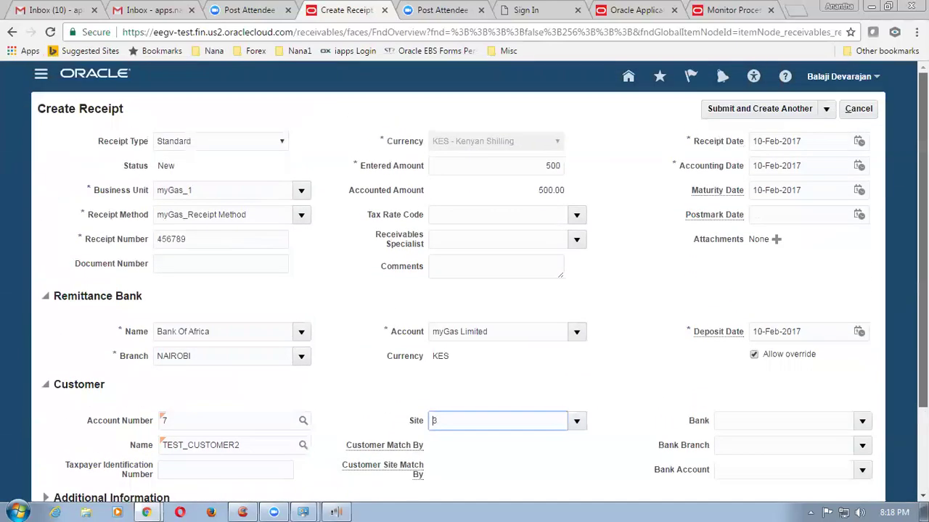
scroll(479, 291, down, 2)
scroll(479, 291, up, 2)
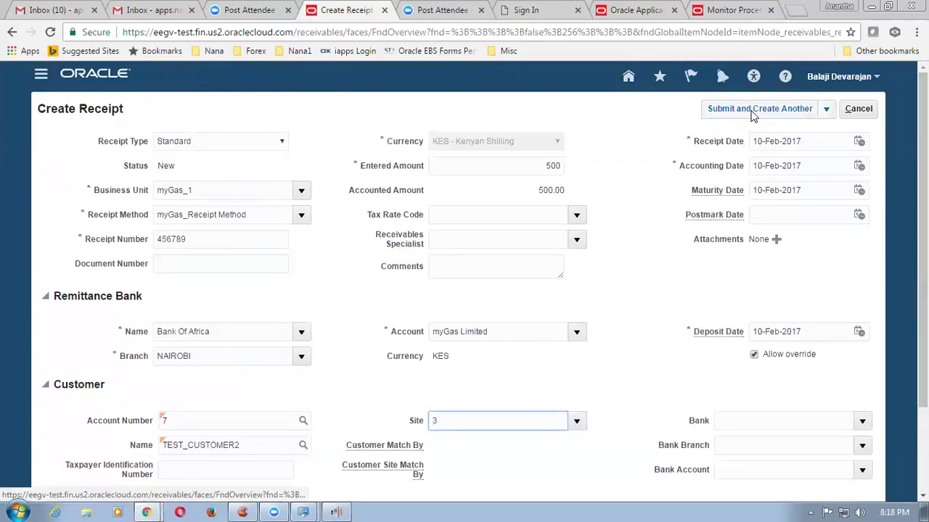
click(826, 109)
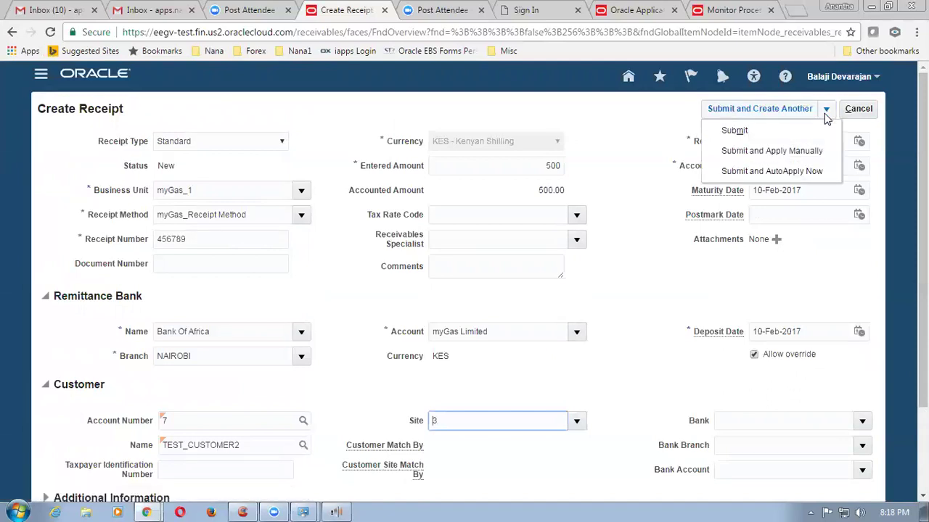
click(814, 154)
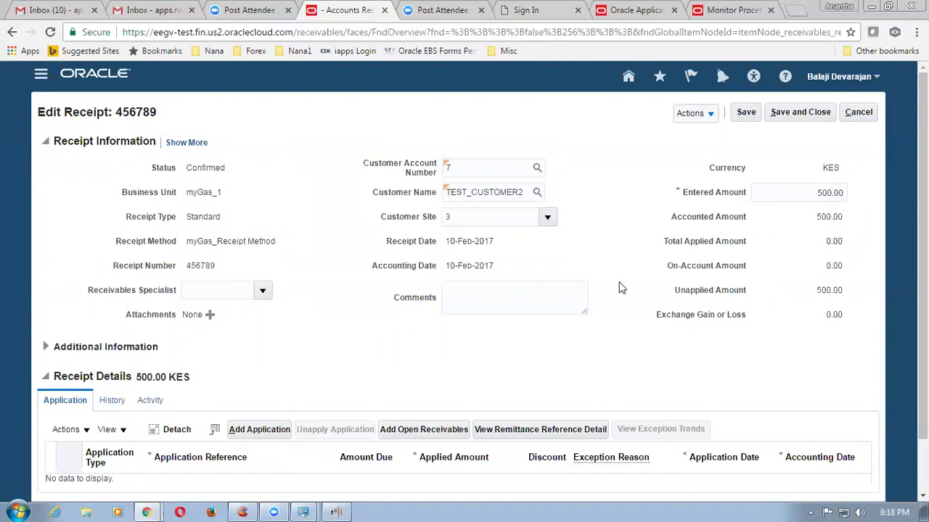
- Start adding open receivables to the receipt and search the myGas_1 transactions for customer test_customer2
scroll(465, 276, down, 2)
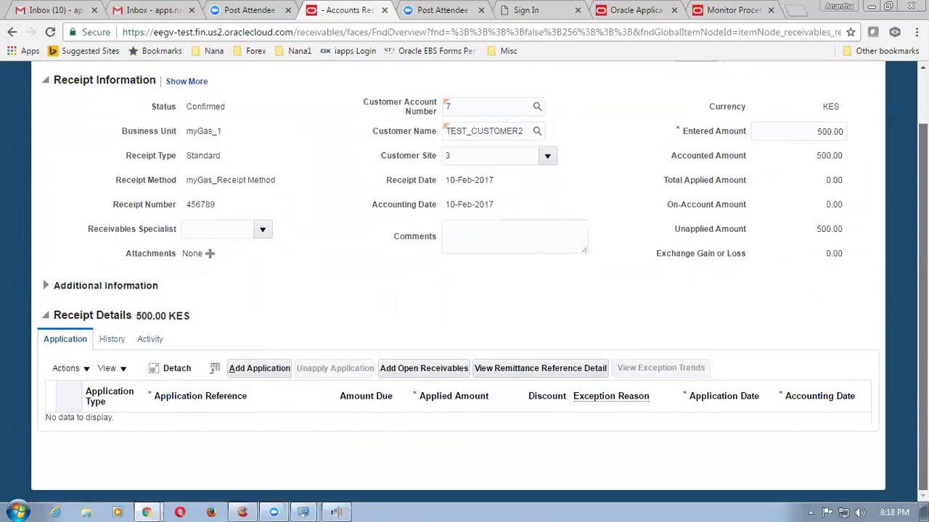
scroll(672, 185, up, 2)
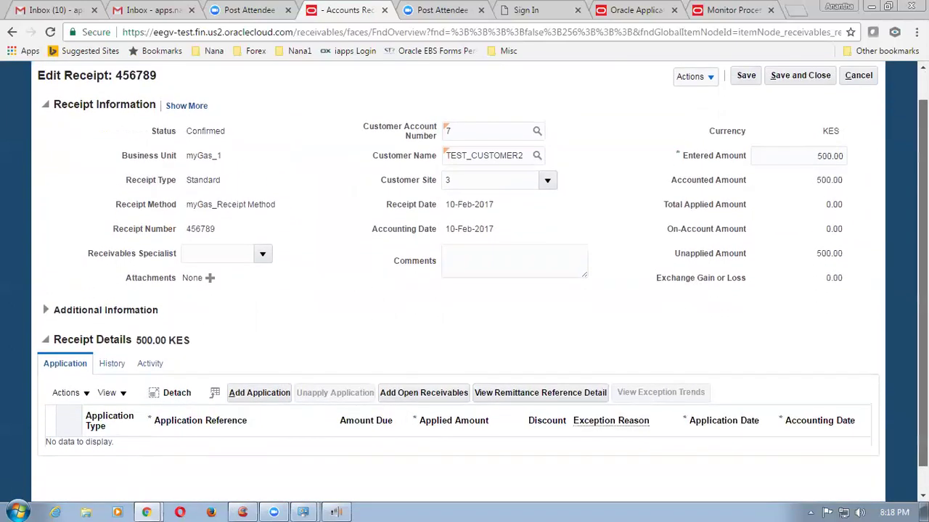
scroll(672, 186, down, 2)
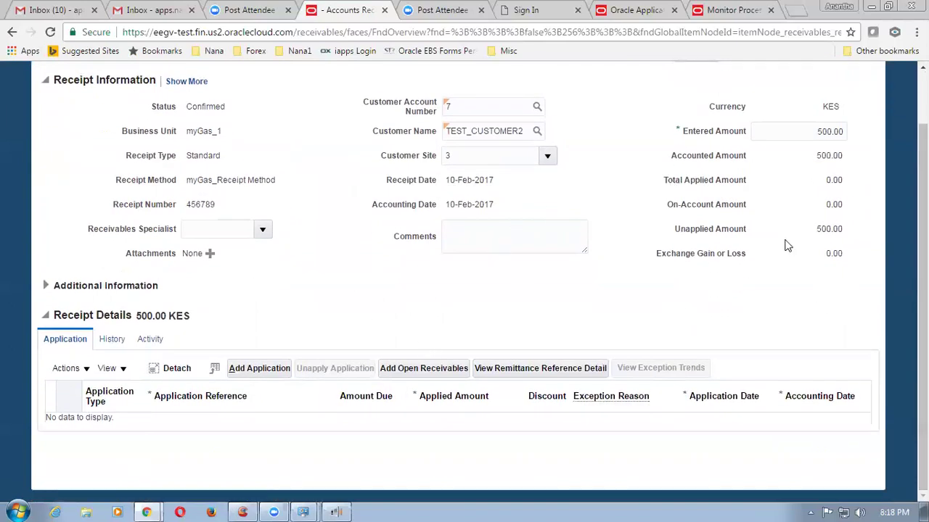
click(443, 370)
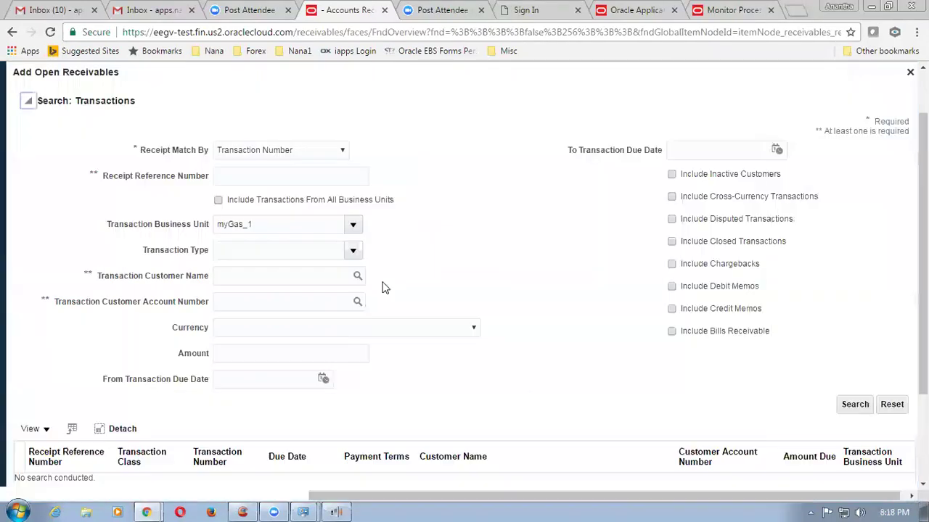
click(252, 276)
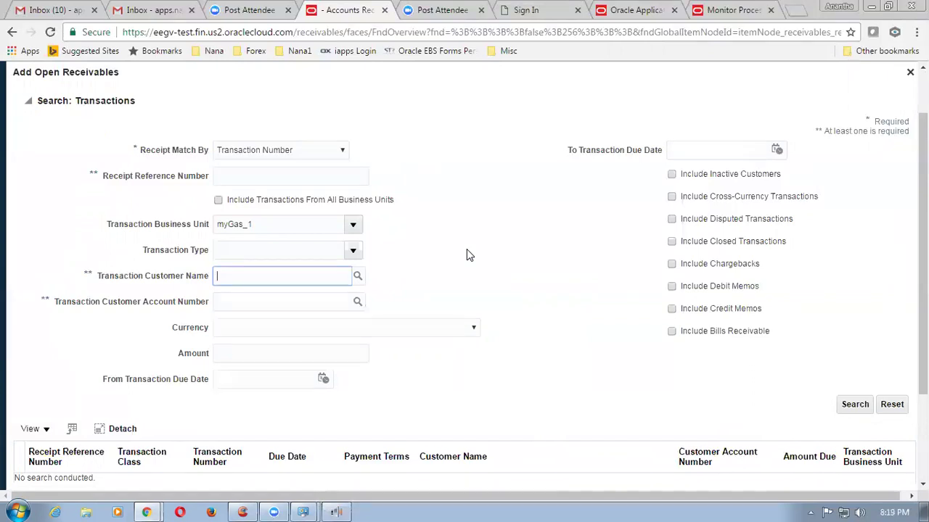
text(test_customer2)
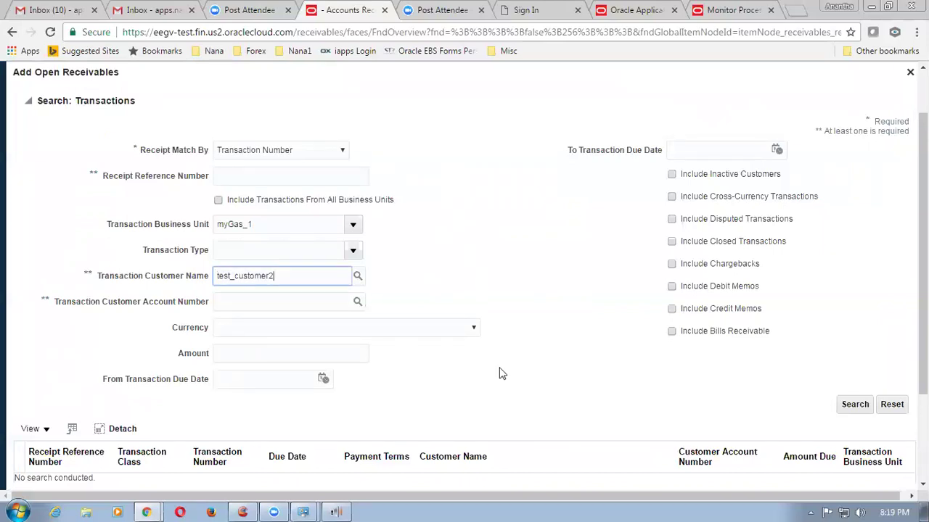
key(Return)
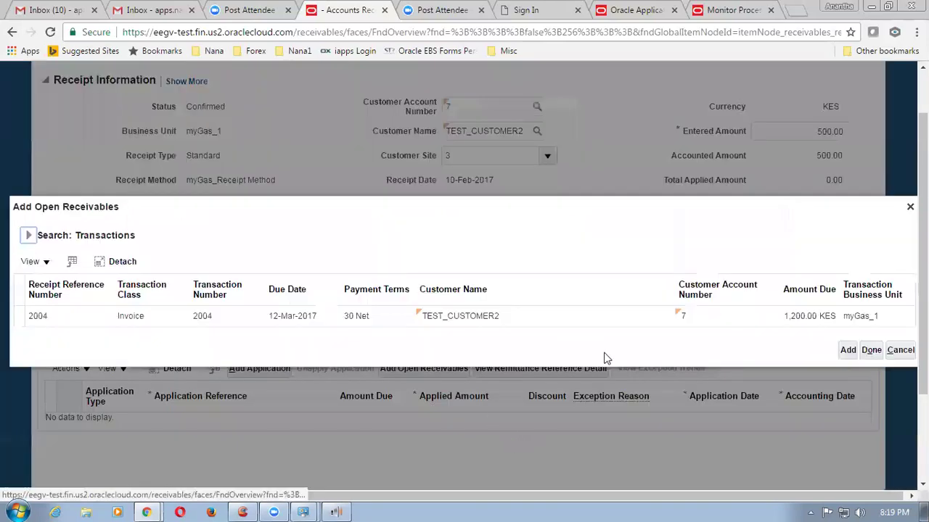
- Select the 1,200.00 KES invoice 2004 among the open receivables and add it to the receipt's applications
click(342, 321)
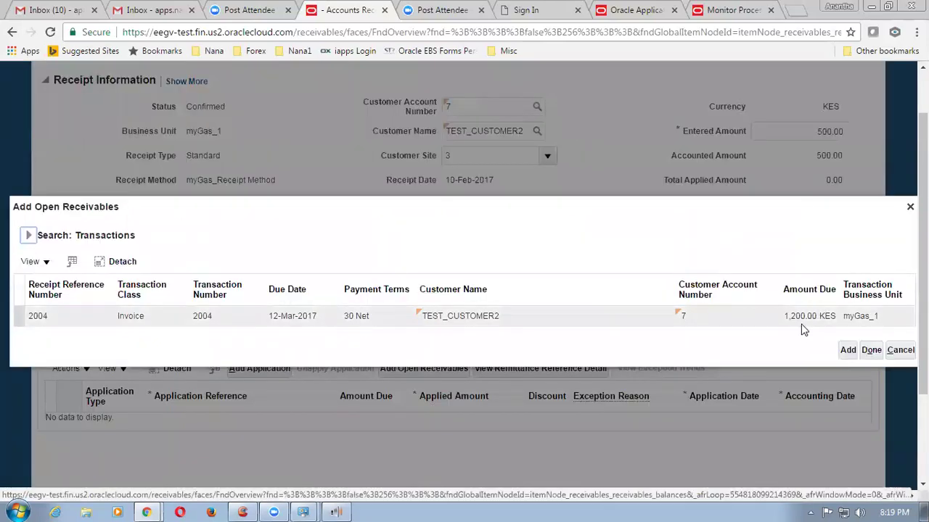
click(18, 314)
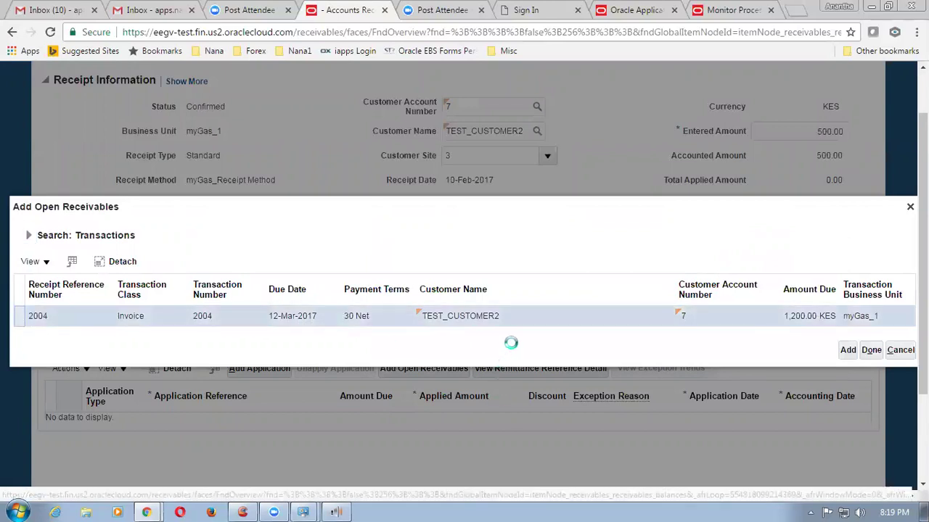
click(869, 351)
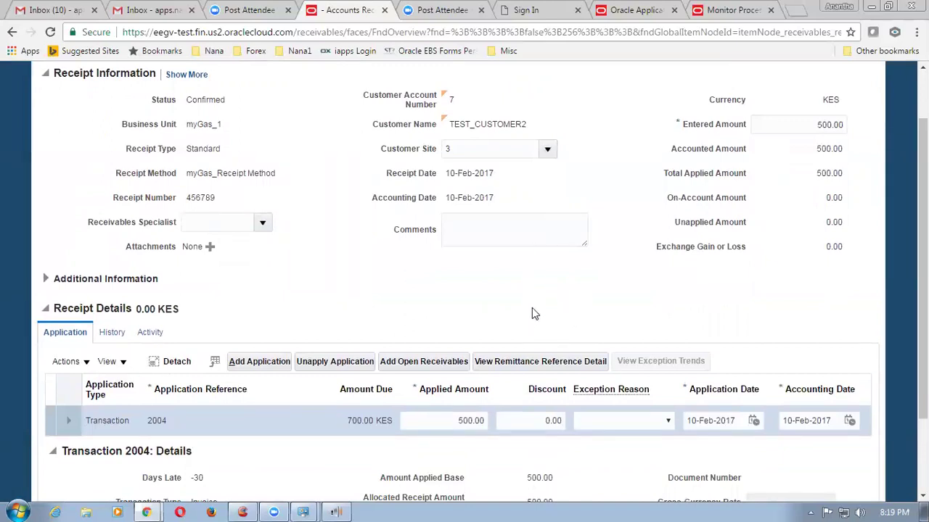
- Change the receipt's entered amount to 1,200.00 KES
scroll(696, 268, up, 2)
click(805, 193)
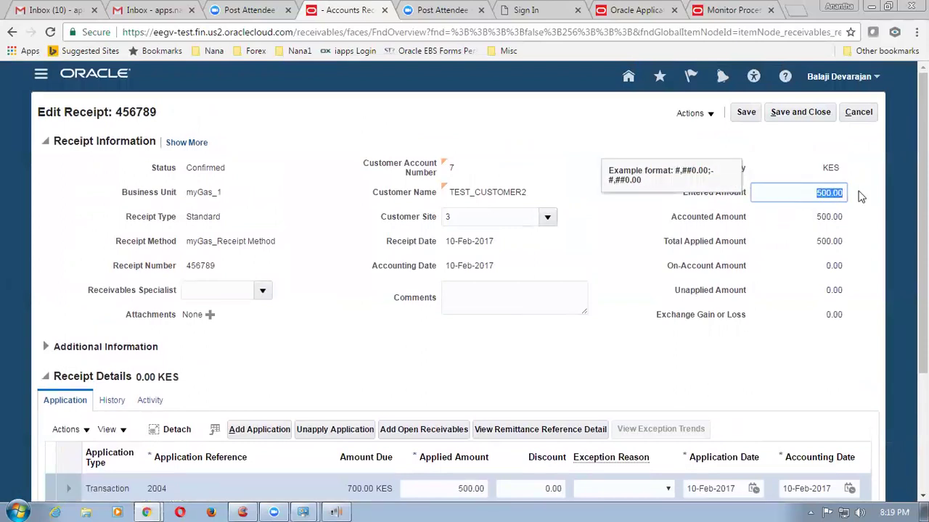
text(7)
click(565, 298)
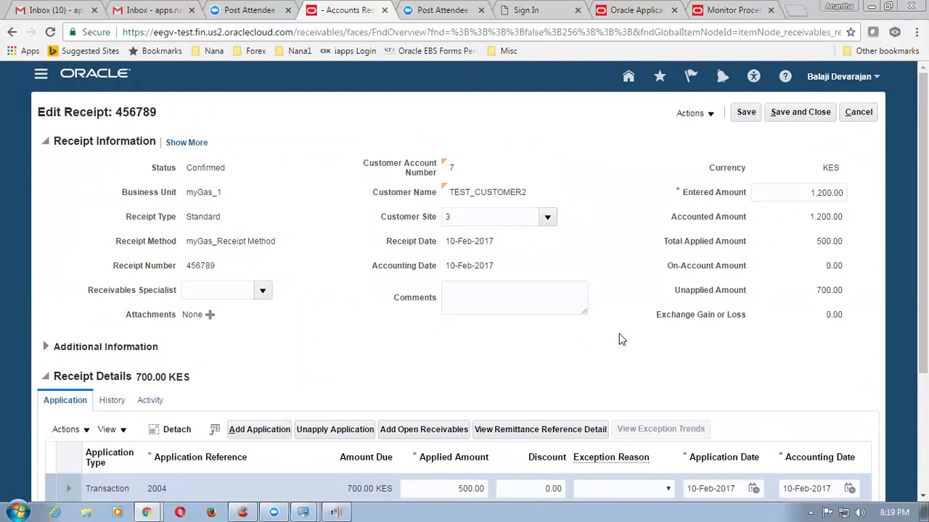
- Set the applied amount for transaction 2004 to 1200 and acknowledge the warning
scroll(621, 339, down, 2)
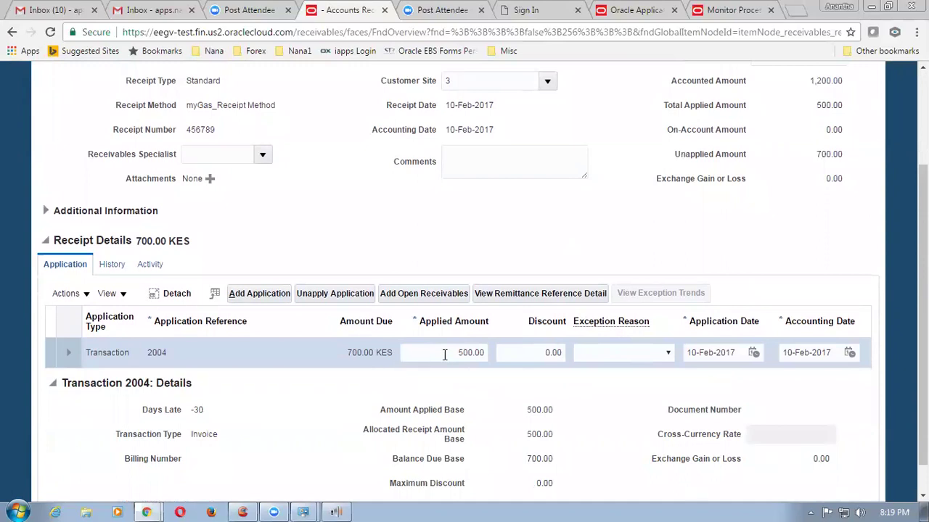
scroll(627, 417, down, 1)
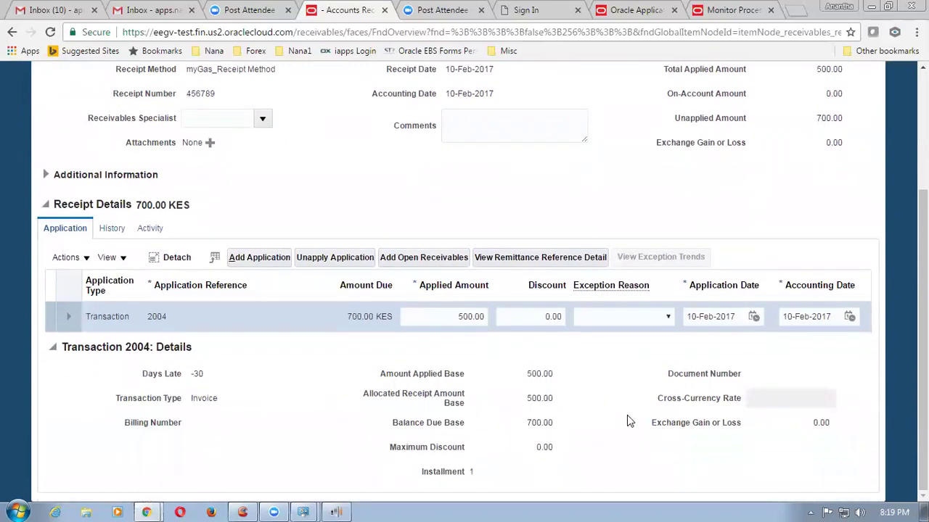
scroll(627, 417, up, 1)
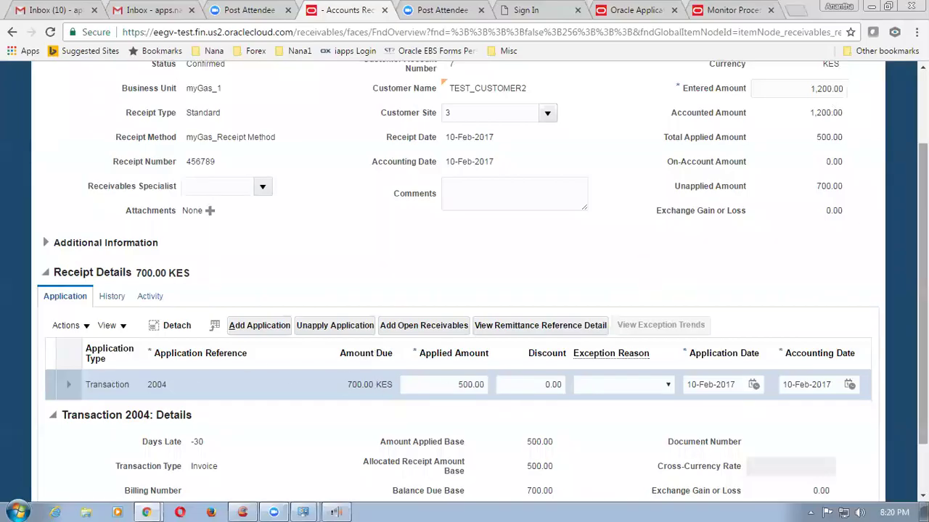
scroll(922, 233, up, 2)
scroll(465, 290, down, 3)
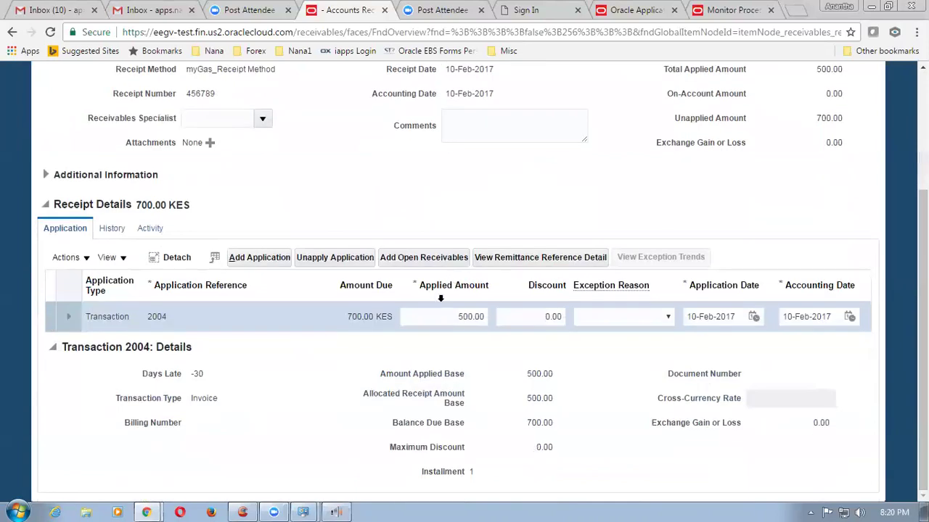
click(489, 323)
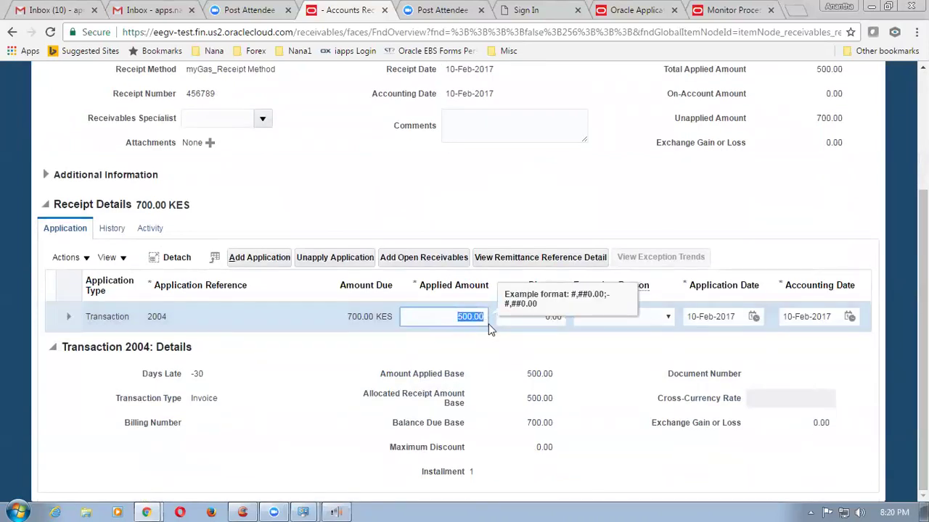
text(1200)
key(Tab)
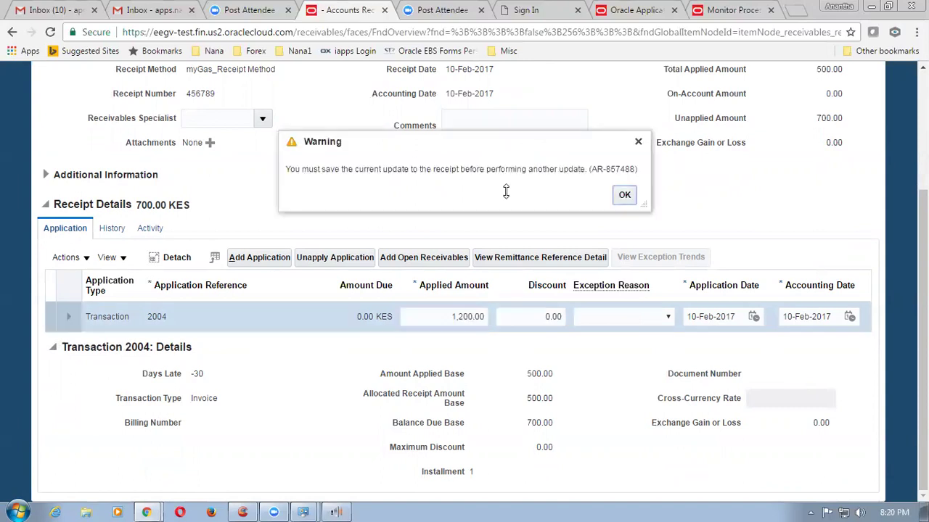
click(625, 197)
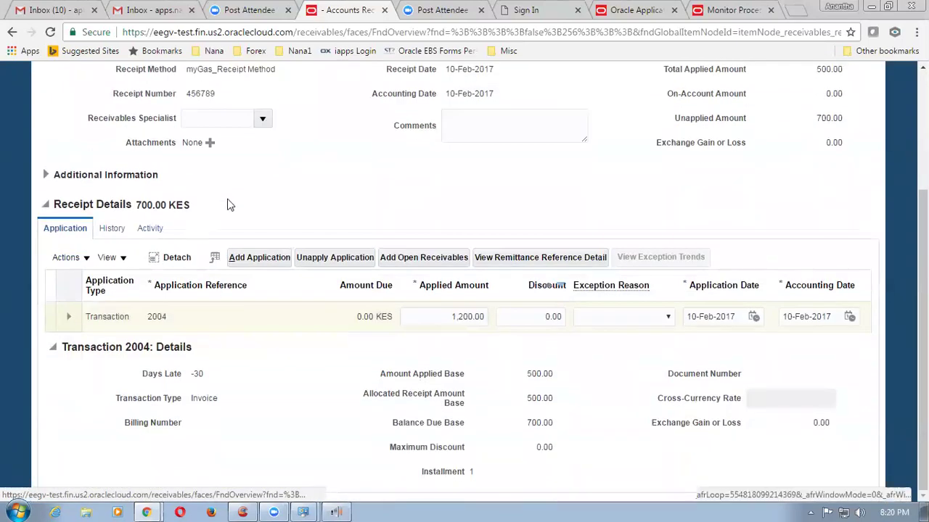
- Check the receipt's entered amount against the applied amount for transaction 2004 and save the receipt
scroll(627, 241, up, 2)
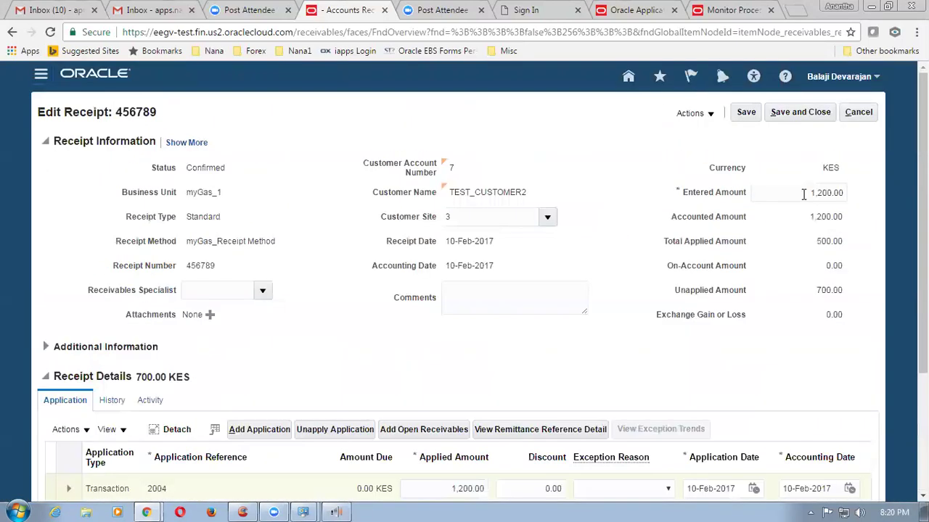
scroll(415, 250, down, 1)
scroll(344, 270, down, 3)
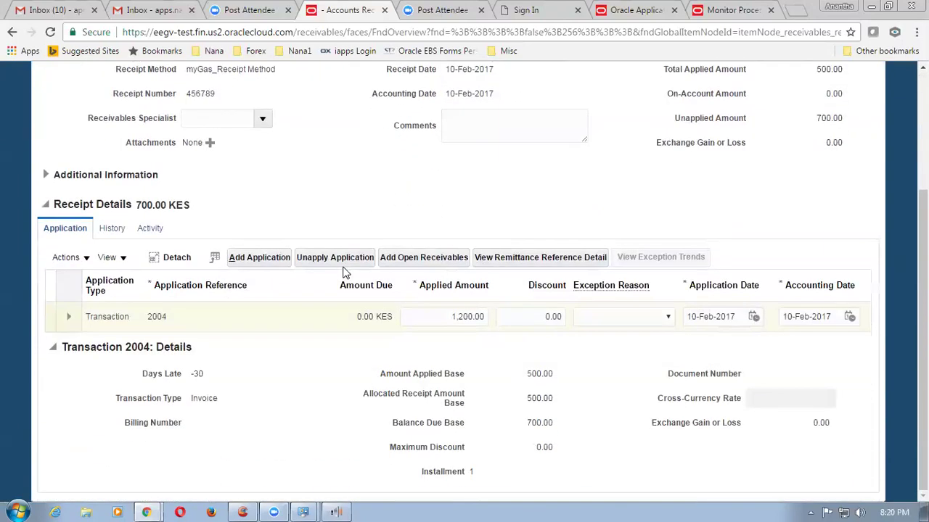
scroll(570, 216, up, 5)
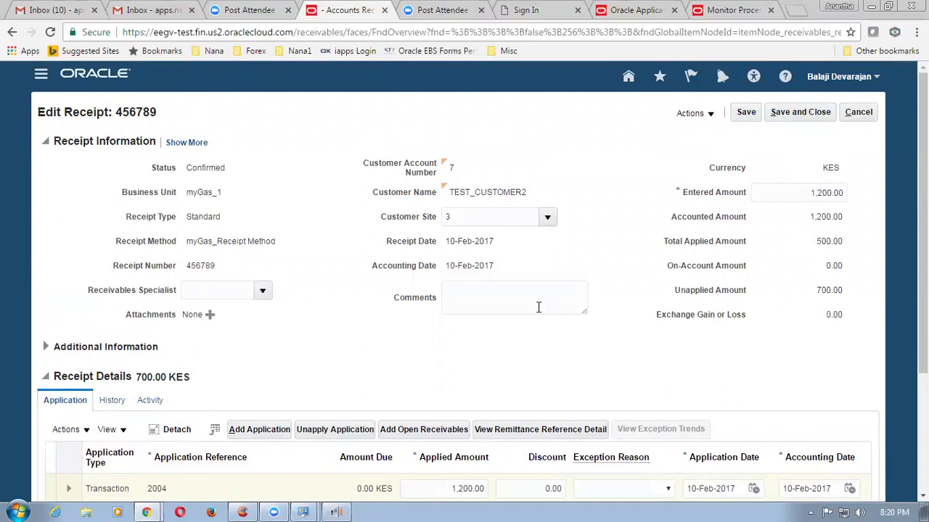
scroll(537, 307, down, 3)
scroll(789, 164, up, 3)
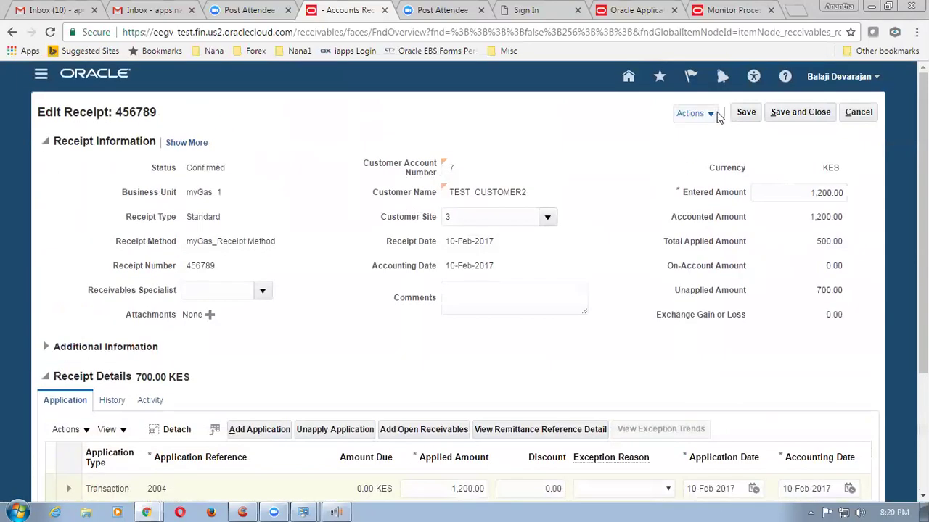
scroll(541, 211, down, 3)
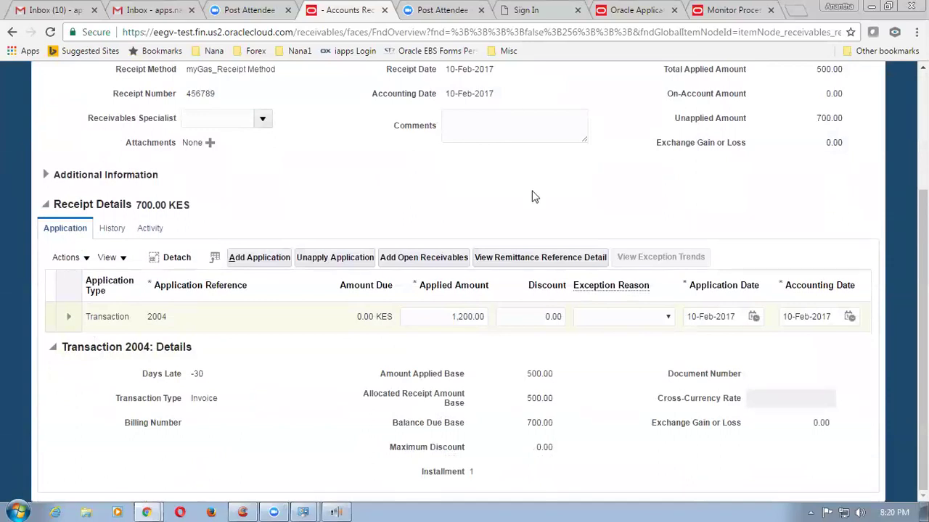
scroll(532, 196, up, 3)
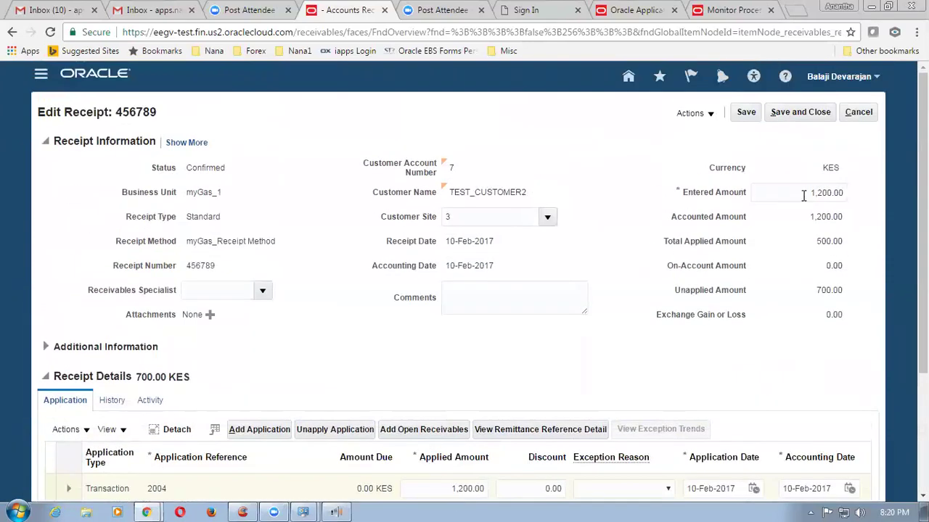
scroll(290, 379, down, 3)
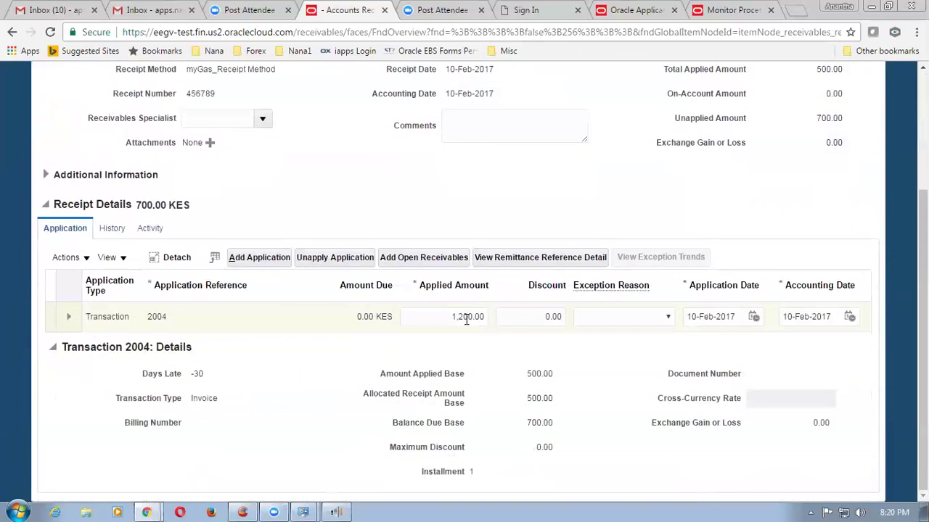
scroll(571, 261, up, 3)
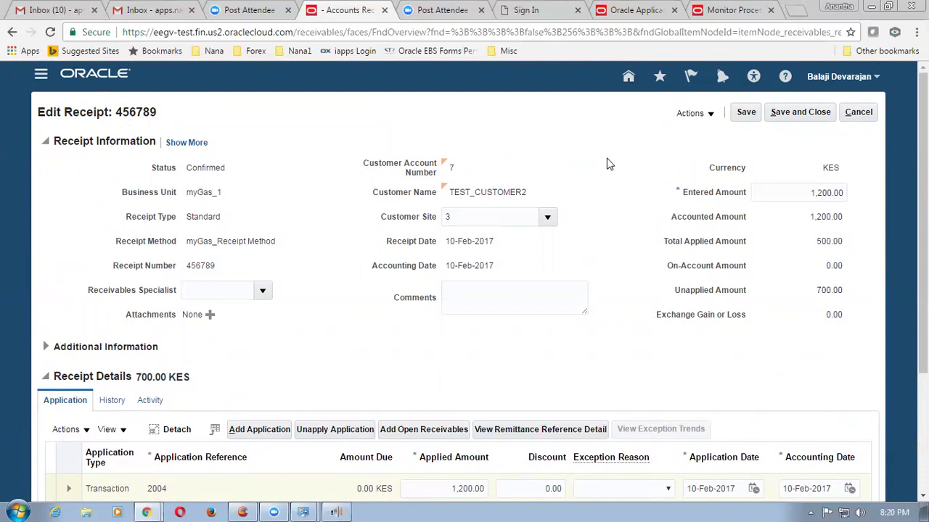
click(752, 114)
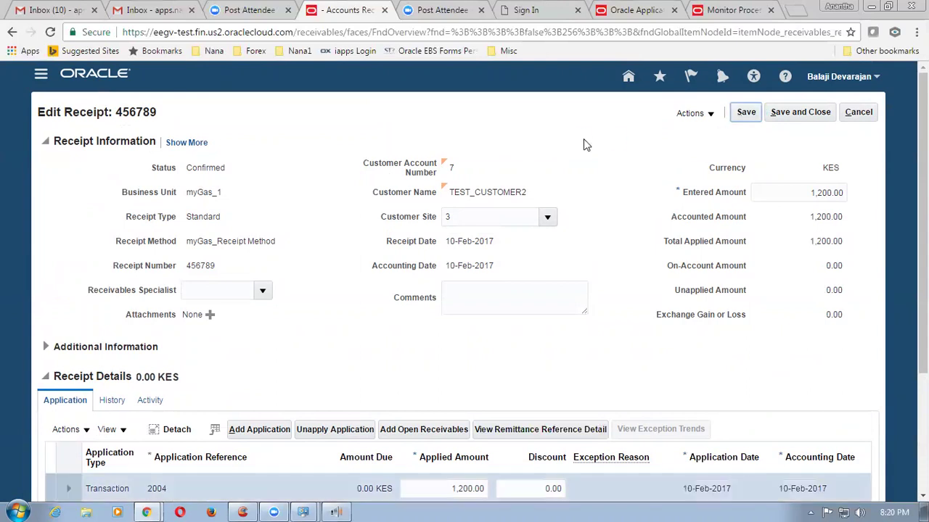
- Review the saved receipt's total applied and unapplied amounts and the details of transaction 2004
scroll(922, 291, down, 2)
scroll(465, 290, down, 1)
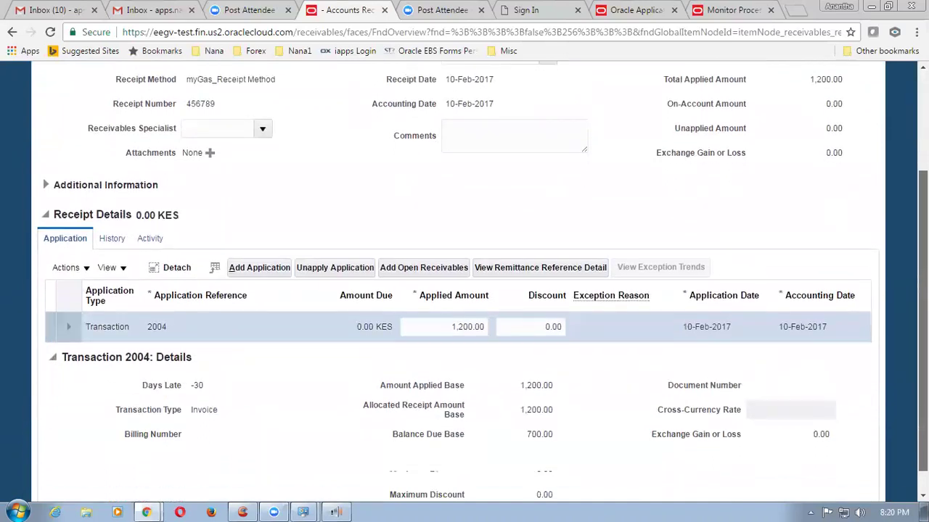
scroll(464, 290, up, 2)
scroll(464, 290, up, 2)
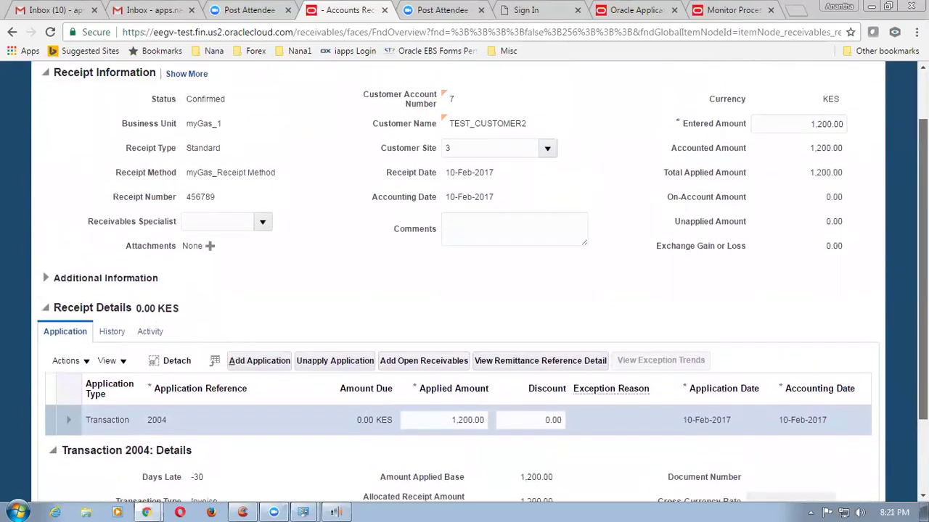
scroll(464, 290, down, 1)
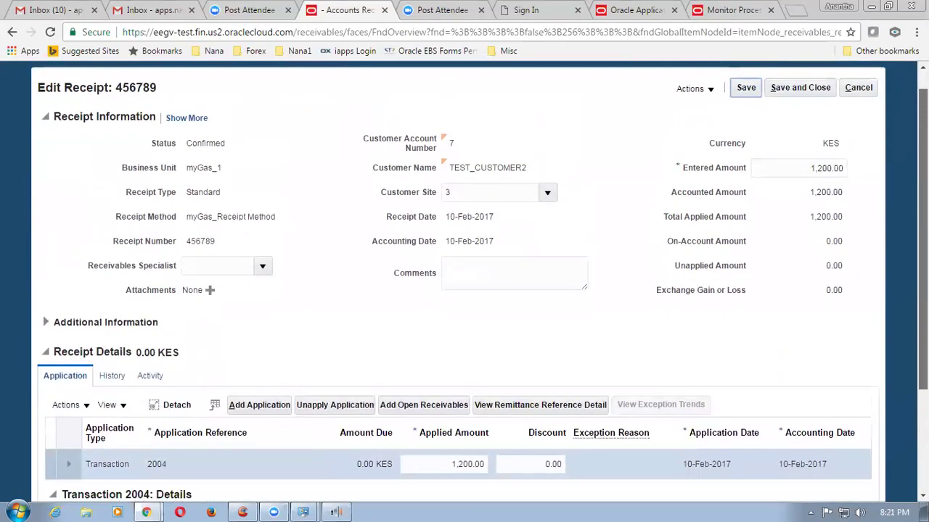
scroll(464, 281, down, 3)
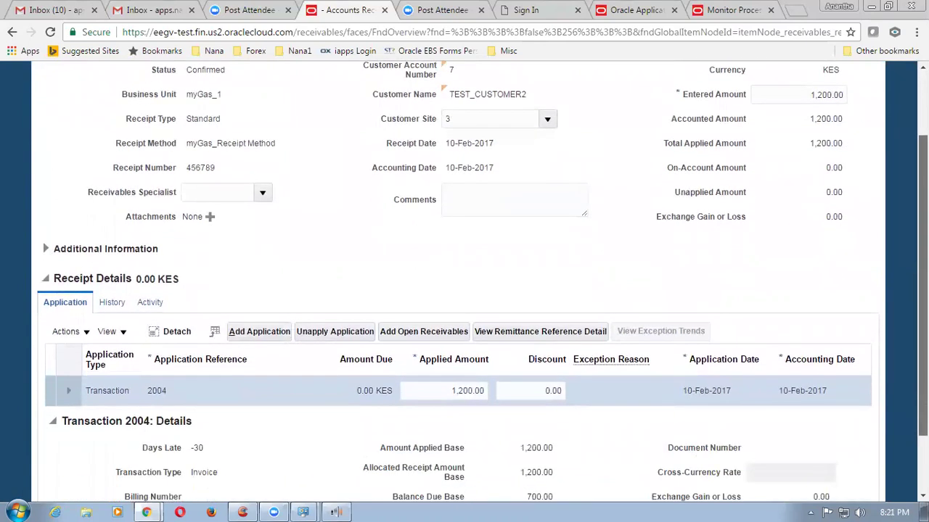
scroll(464, 280, down, 1)
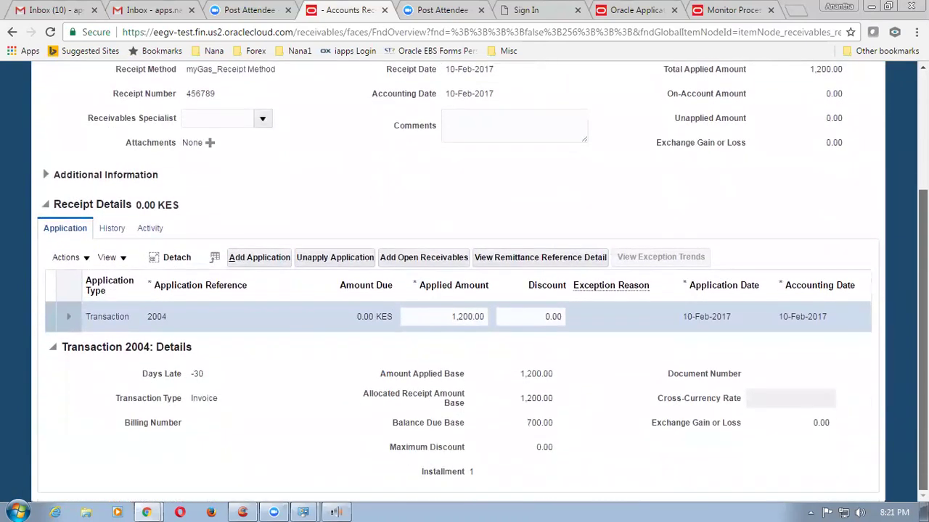
scroll(538, 347, up, 5)
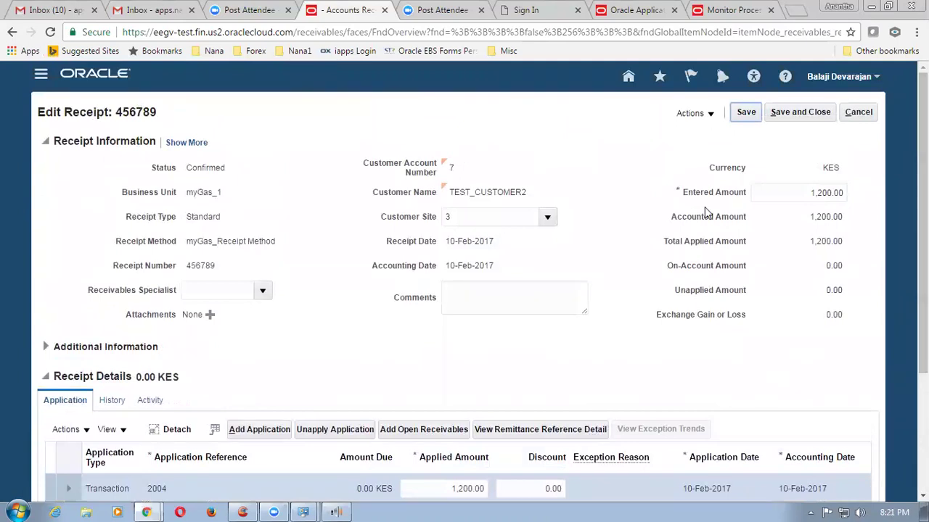
scroll(515, 290, down, 5)
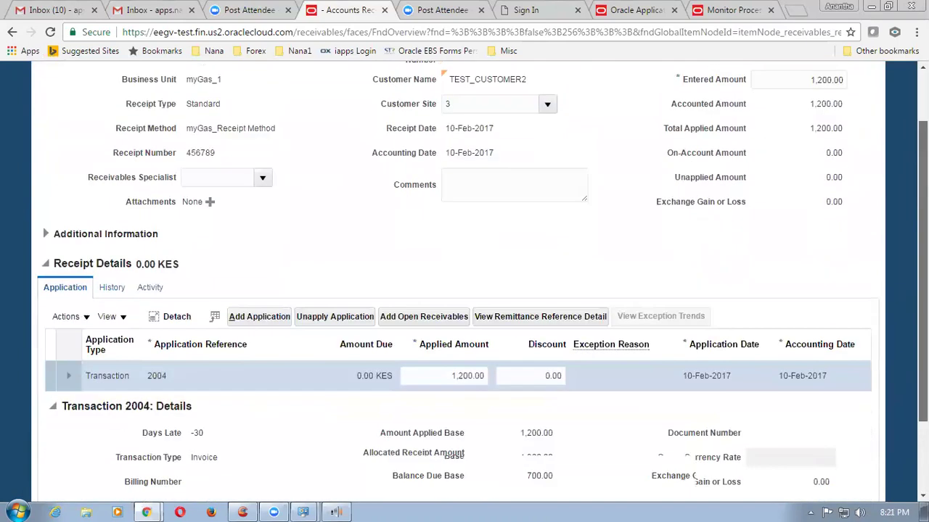
scroll(659, 119, up, 5)
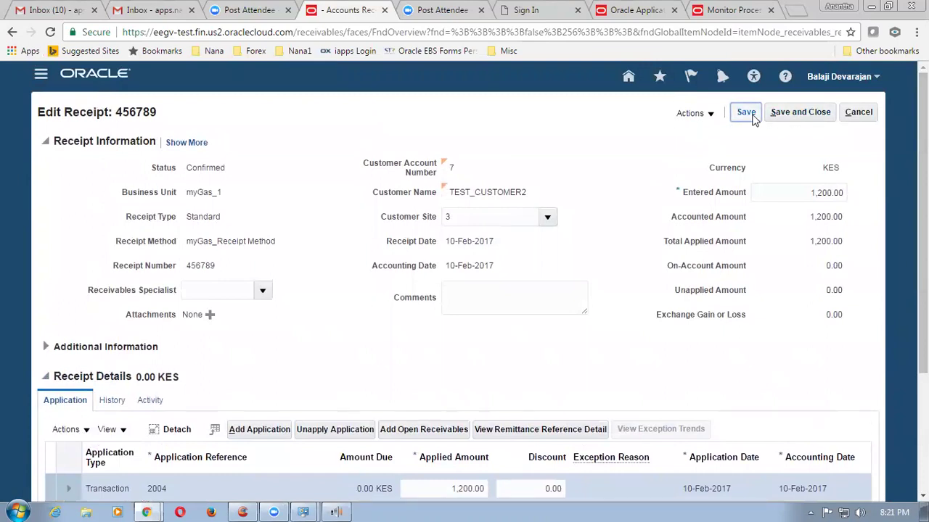
- Save and close the receipt, and open the Manage Receipts page
click(807, 113)
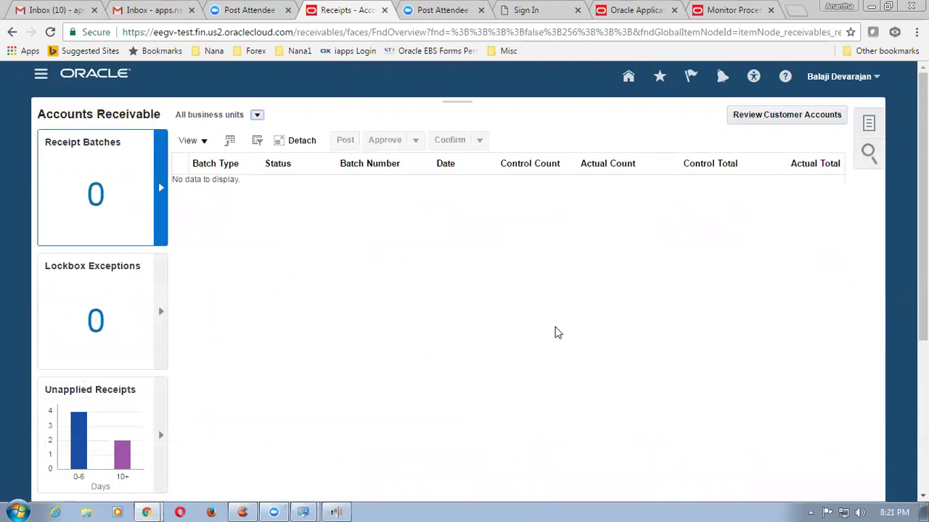
click(872, 118)
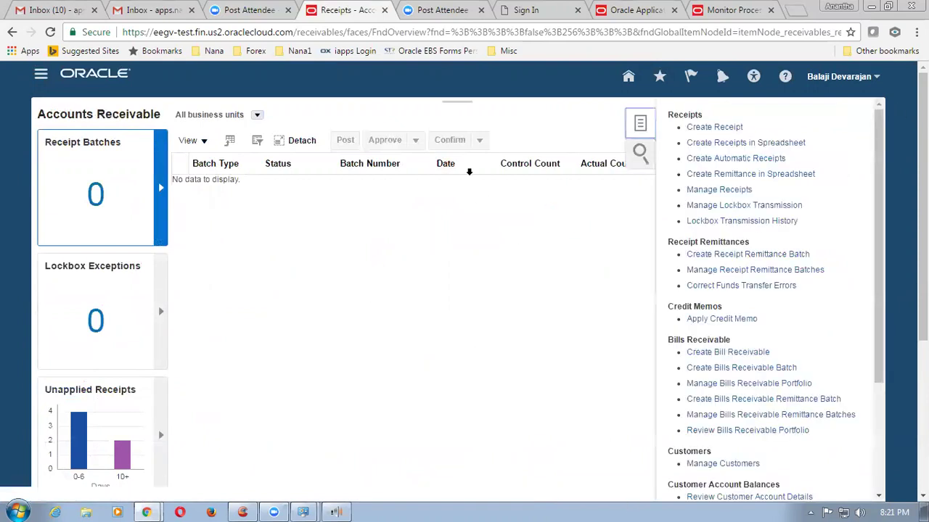
click(703, 191)
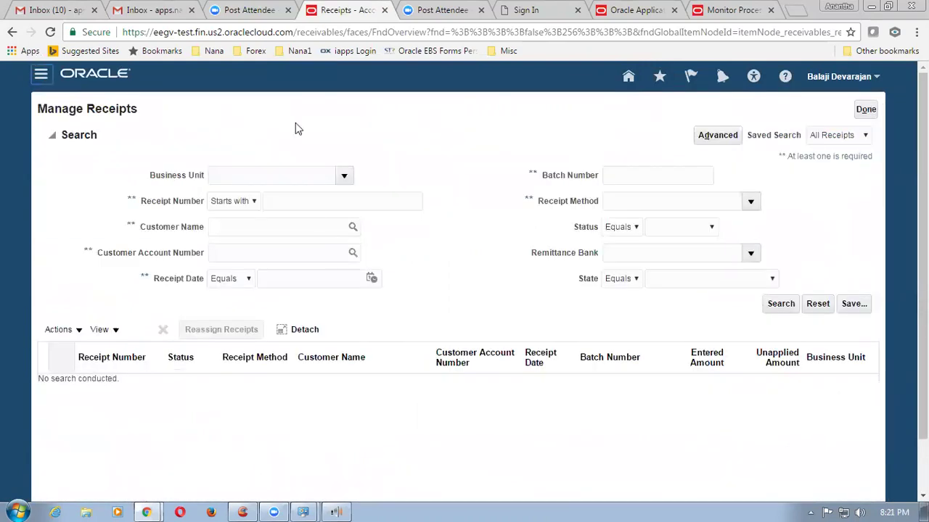
- Search the receipts by customer name test_customer2 and open receipt 456789
click(286, 227)
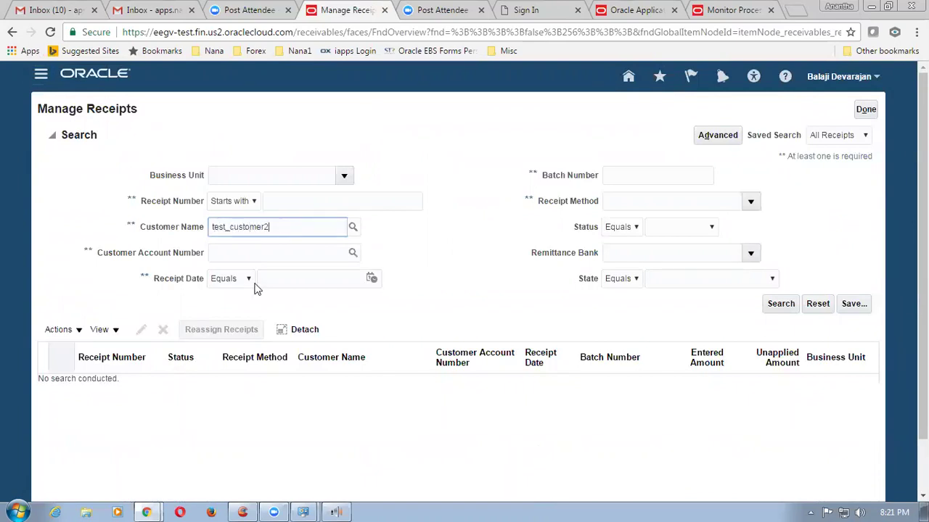
click(777, 305)
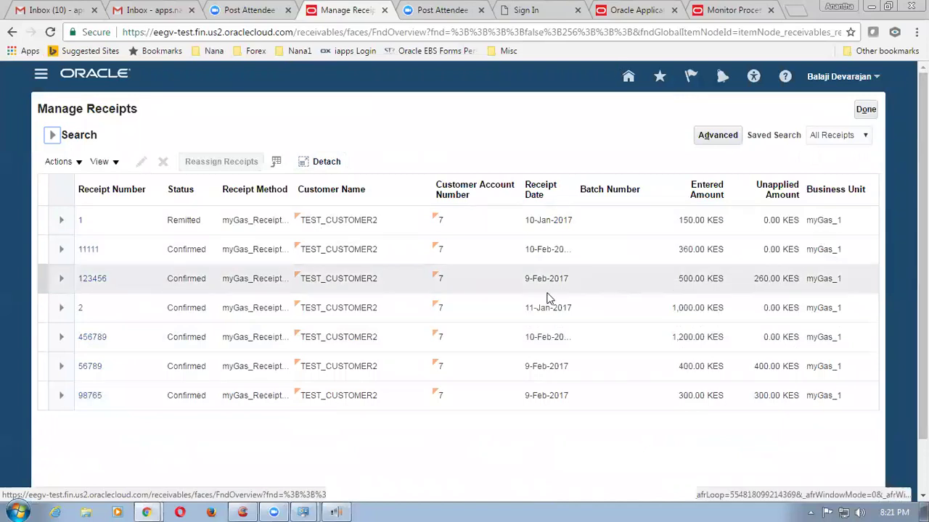
click(96, 339)
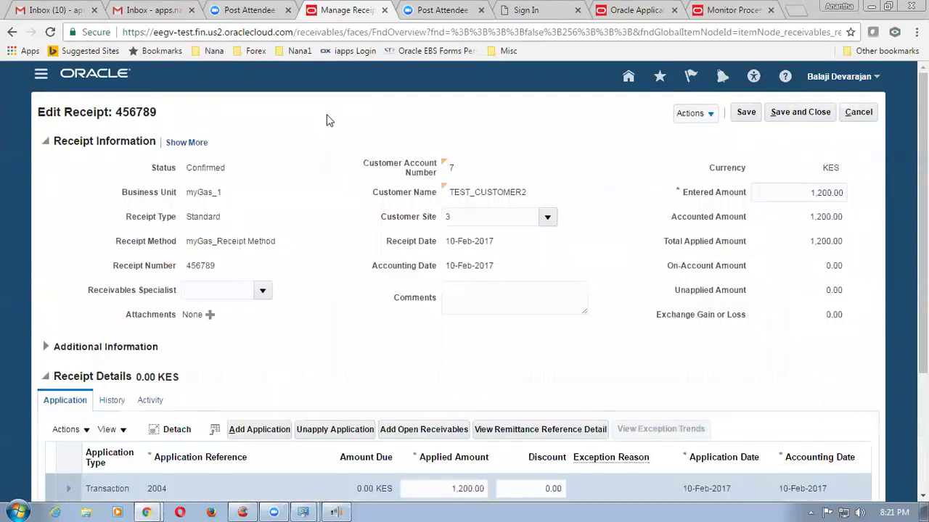
- Review the amounts and transaction 2004 application on receipt 456789, then save and close it and leave the Manage Receipts page
scroll(592, 251, down, 3)
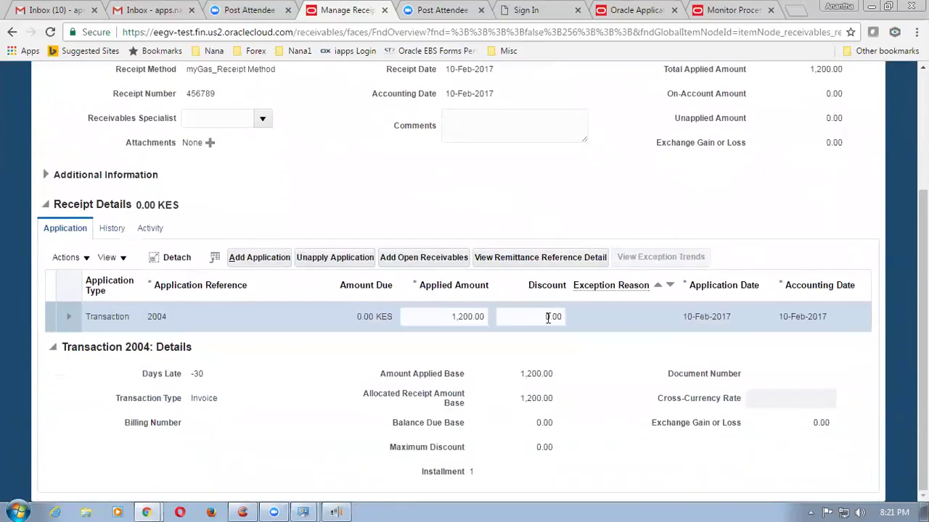
scroll(761, 244, up, 3)
scroll(761, 381, down, 3)
scroll(761, 382, up, 3)
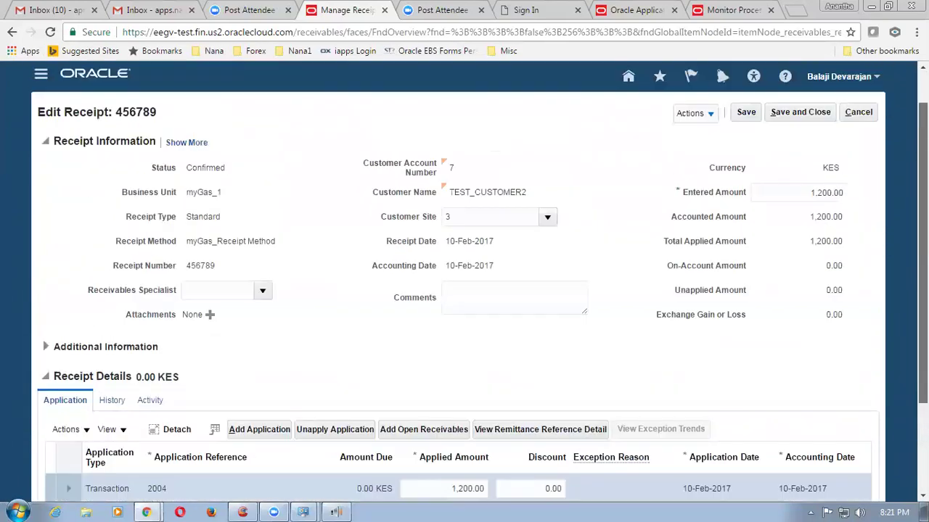
click(816, 116)
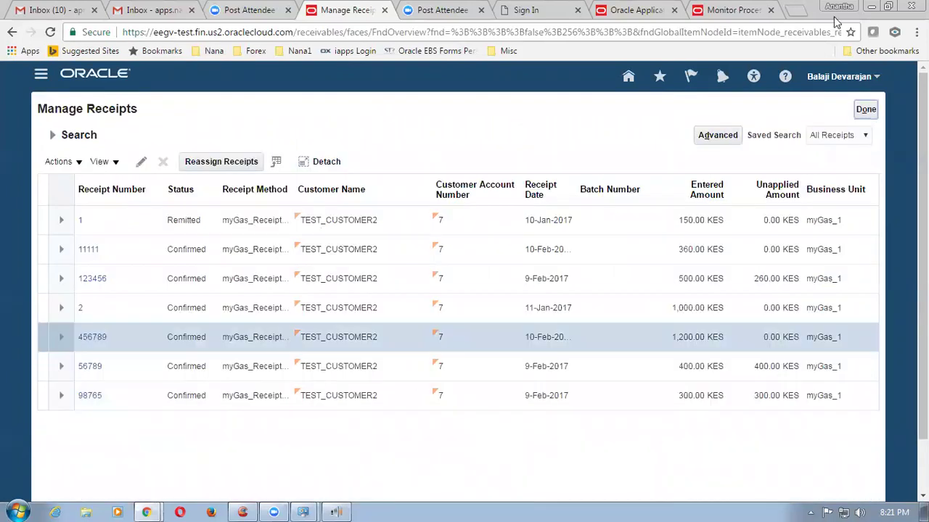
click(874, 109)
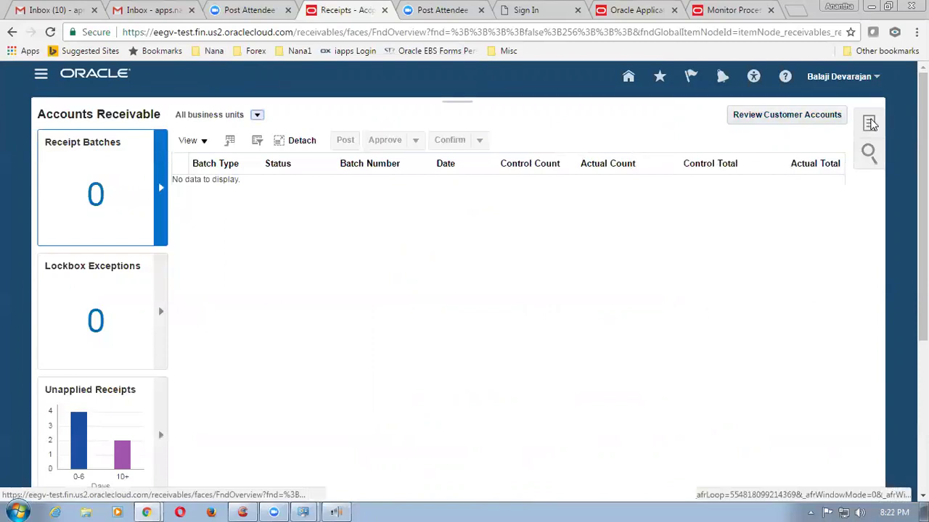
- Go to the Receivables Billing work area and open the Manage Transactions page
click(629, 77)
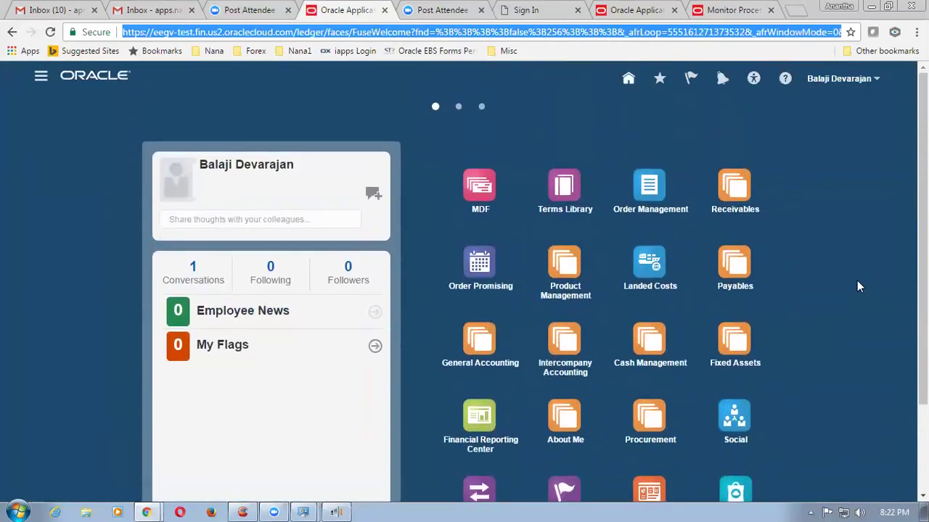
scroll(857, 287, down, 1)
click(754, 124)
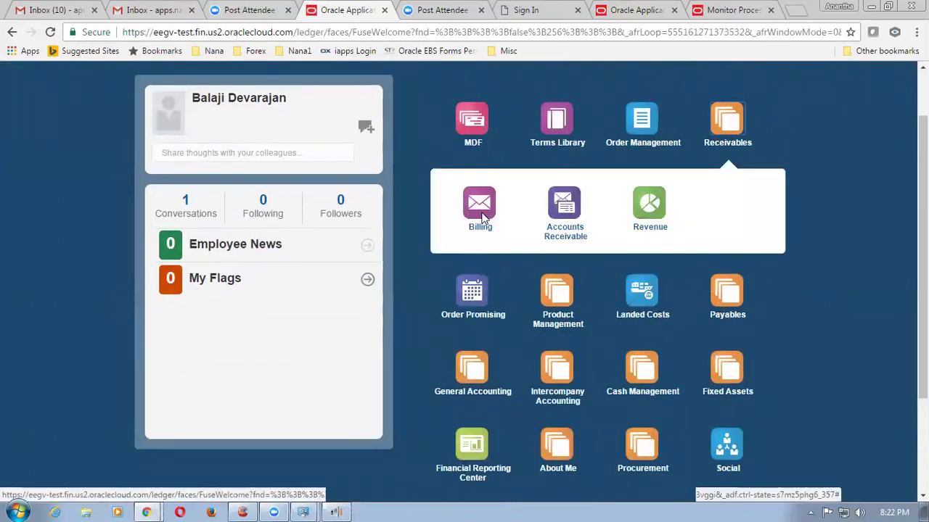
click(482, 217)
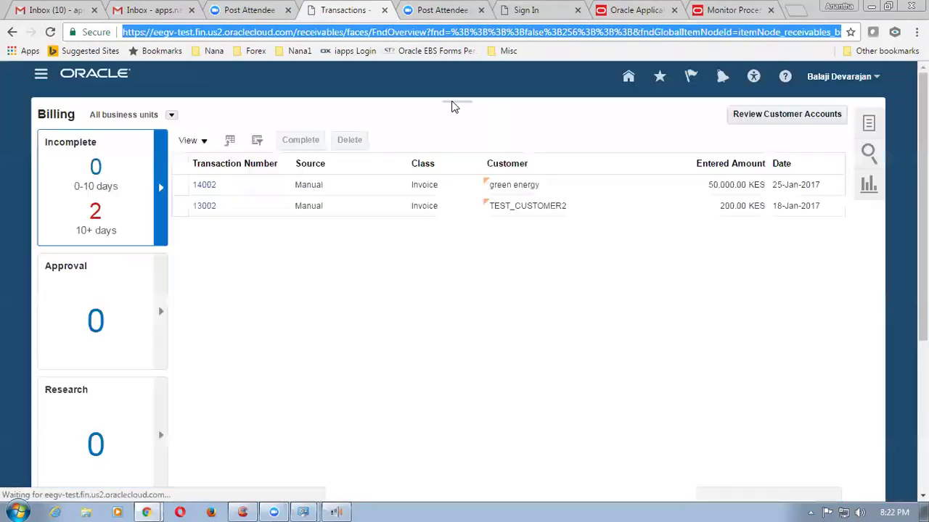
click(869, 127)
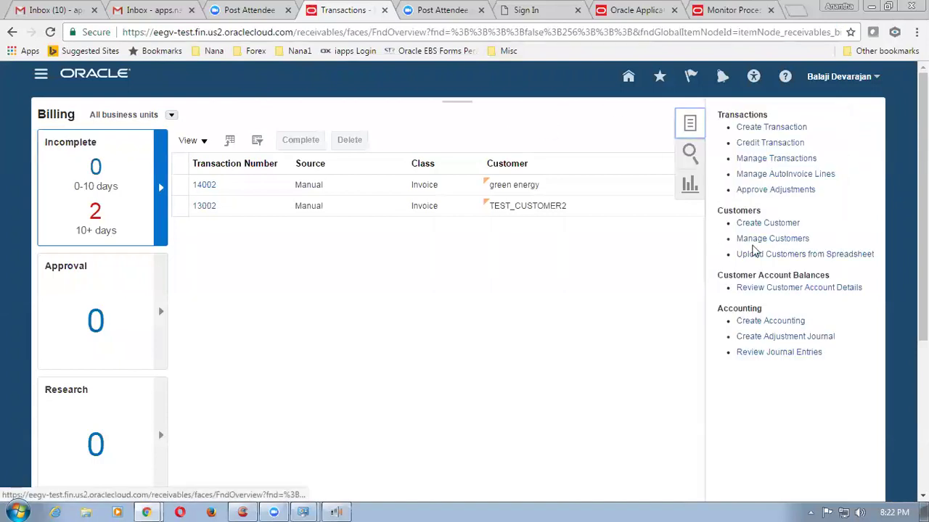
click(781, 159)
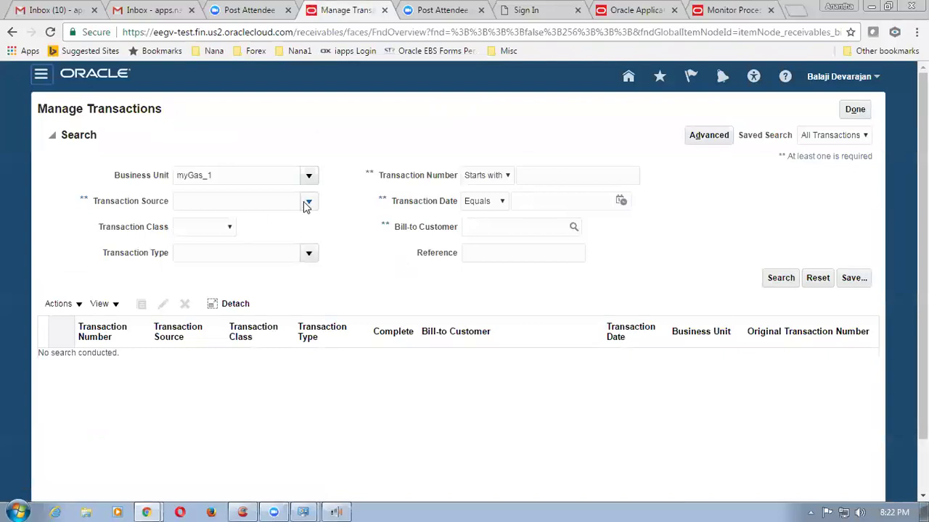
- Search transactions by the Distributed Order Orchestration source and open invoice 2004
click(308, 203)
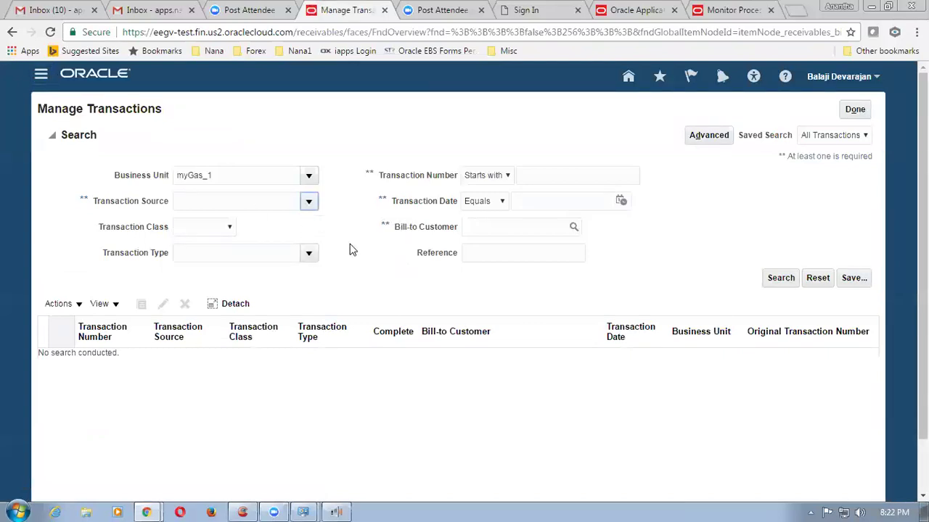
click(249, 291)
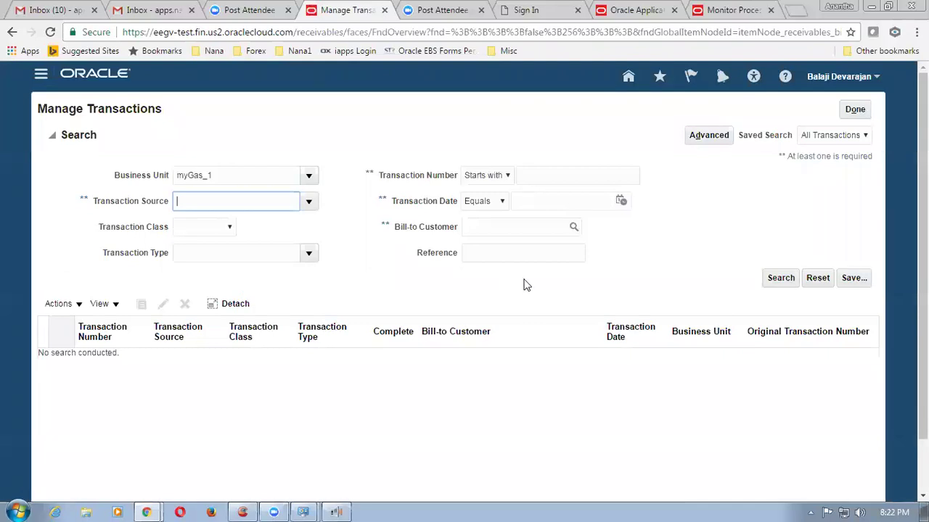
click(779, 277)
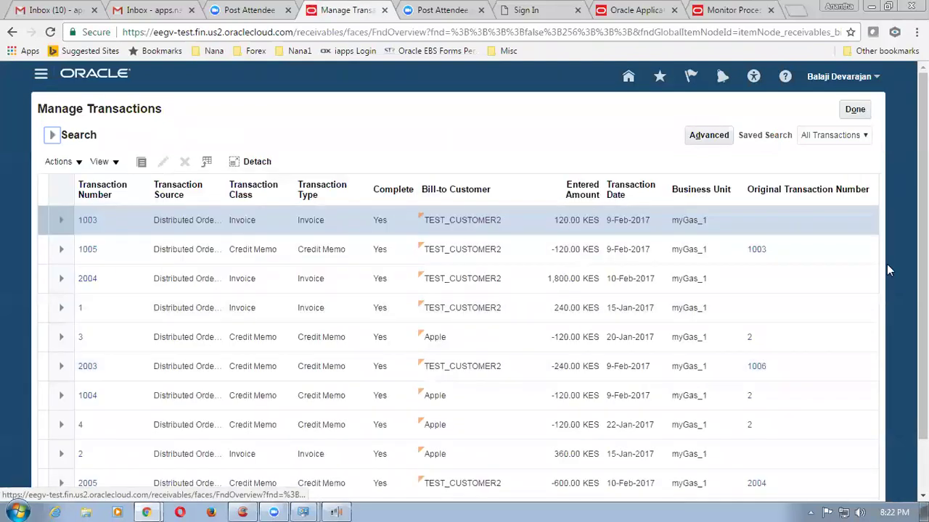
scroll(886, 265, down, 1)
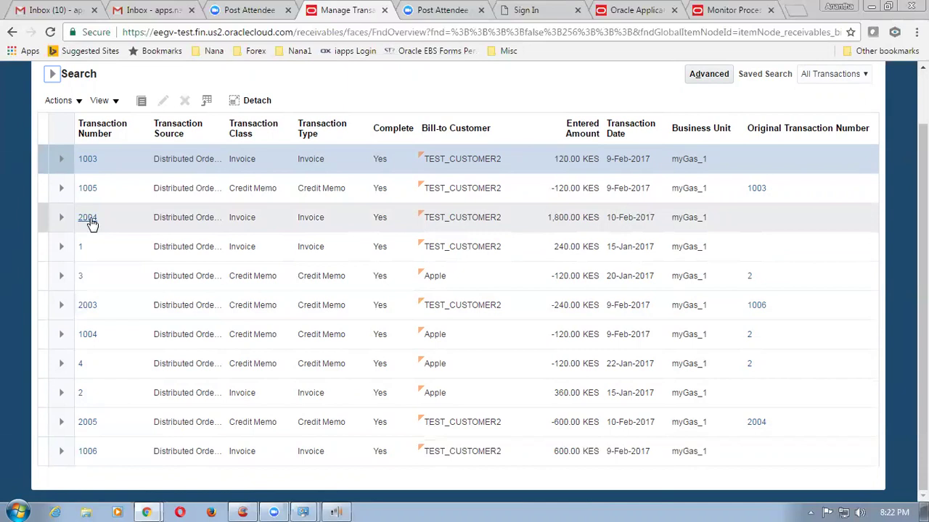
click(89, 218)
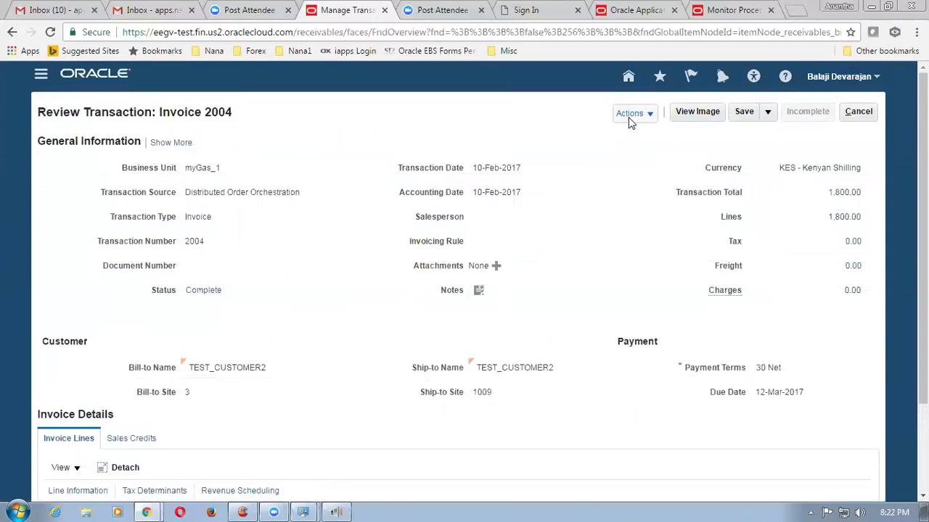
- Review the balance details of invoice 2004, including original amount, receipts and credits, and close them
scroll(290, 283, down, 3)
scroll(287, 290, up, 3)
click(643, 117)
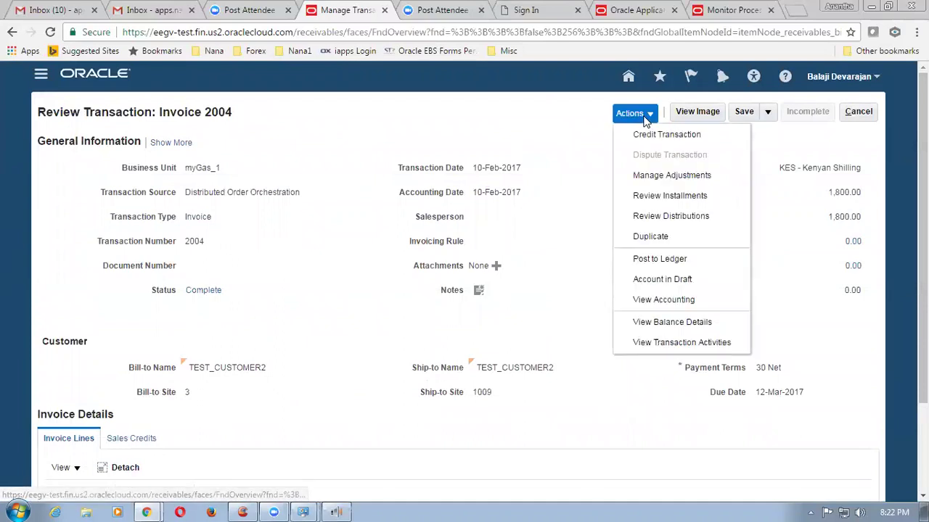
click(667, 324)
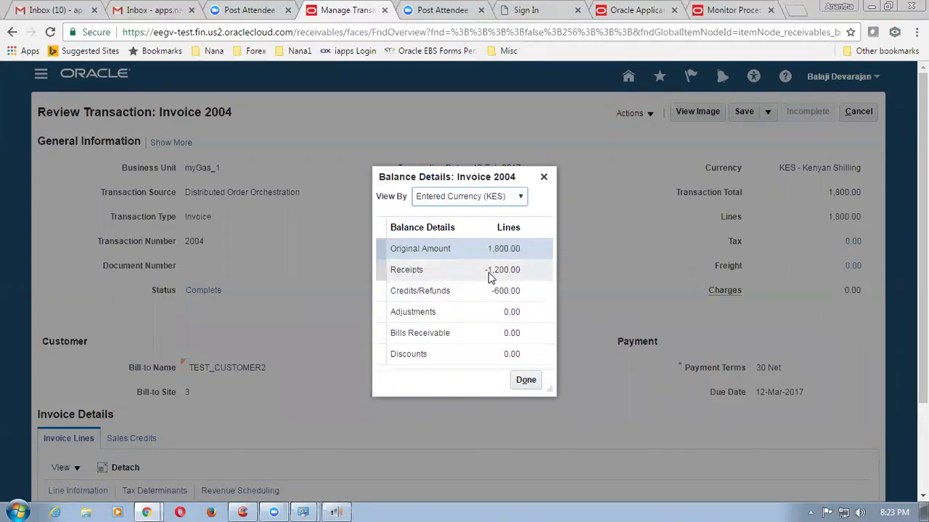
click(526, 382)
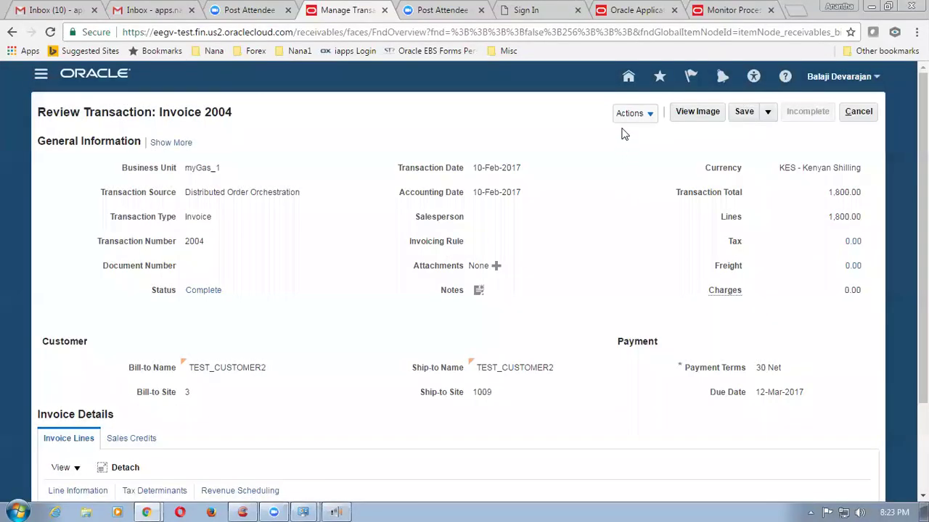
- Review the transaction activities of invoice 2004 across all installments and close them
click(626, 118)
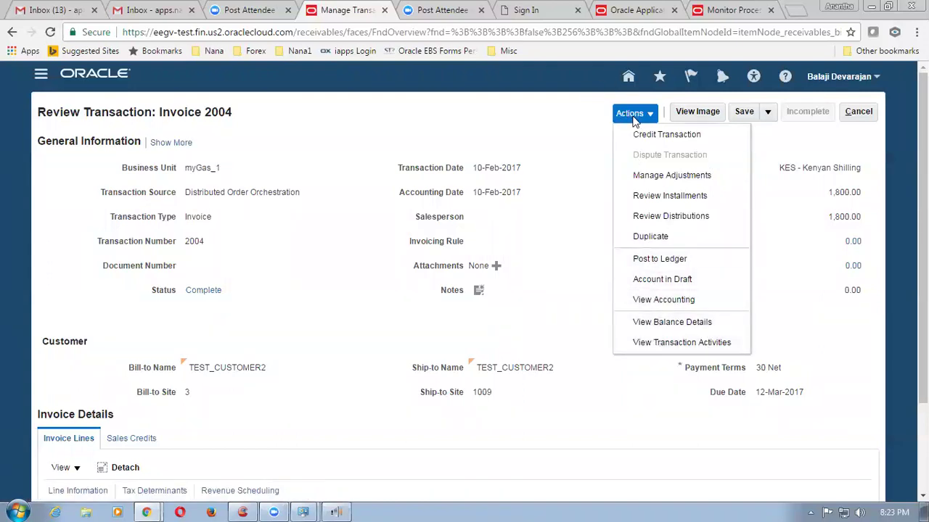
click(677, 341)
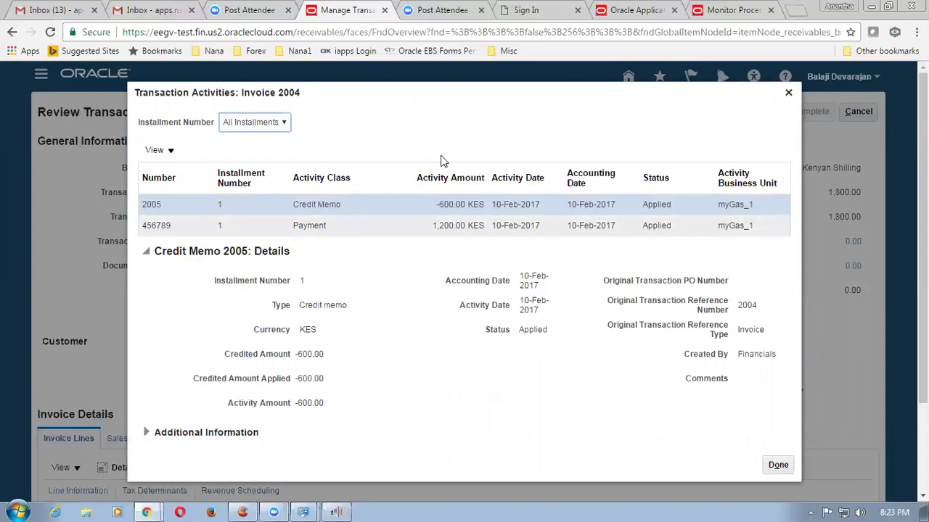
key(ctrl+a)
click(533, 112)
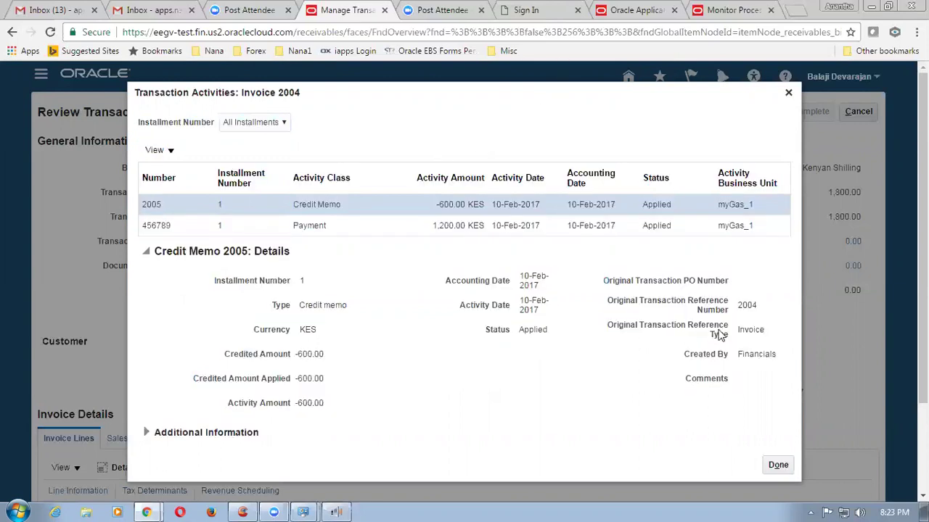
click(777, 465)
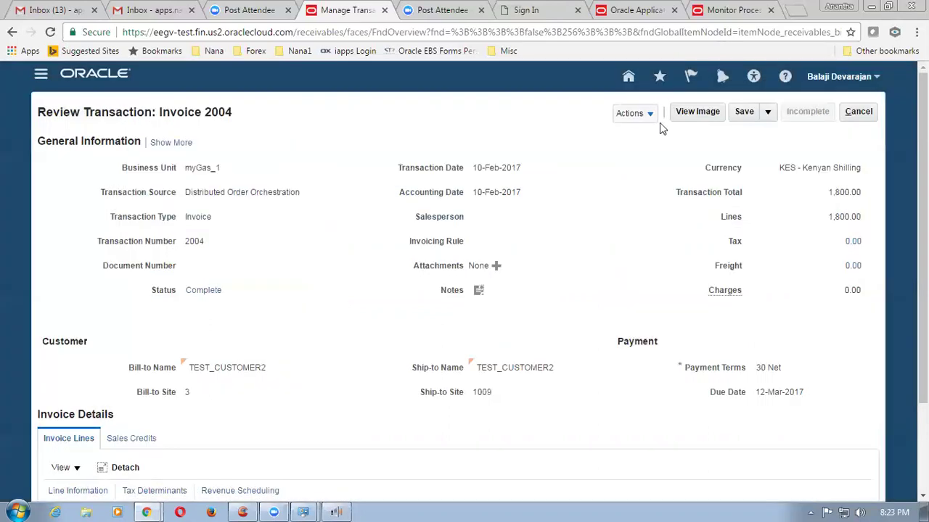
- Close invoice 2004 and return to the Manage Transactions results
click(767, 112)
click(769, 131)
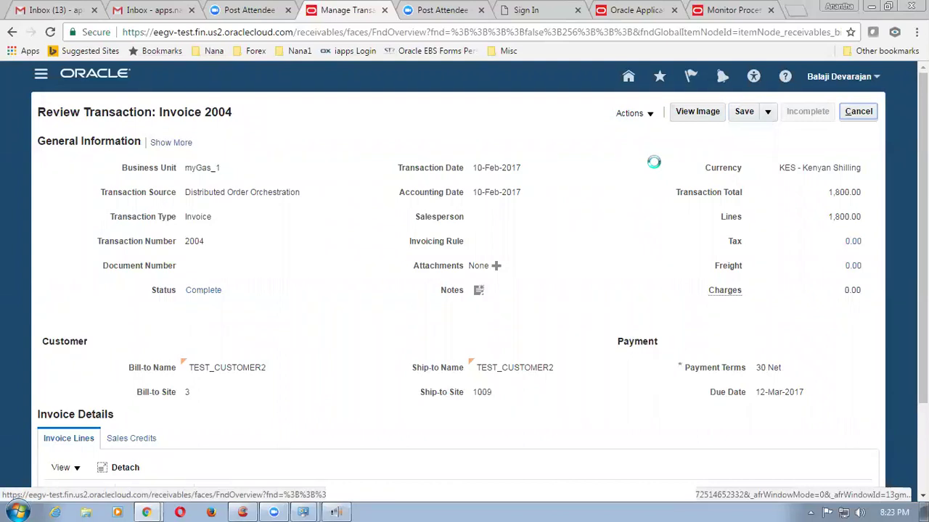
click(519, 203)
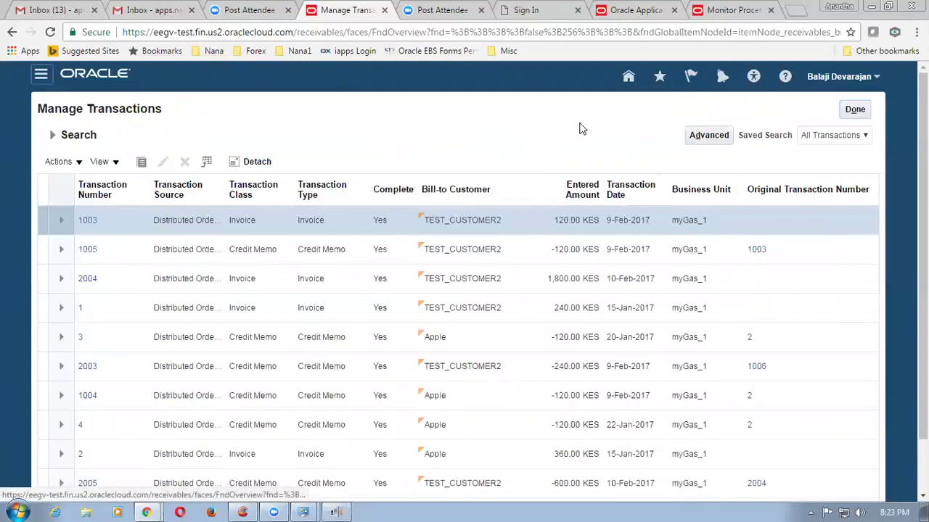